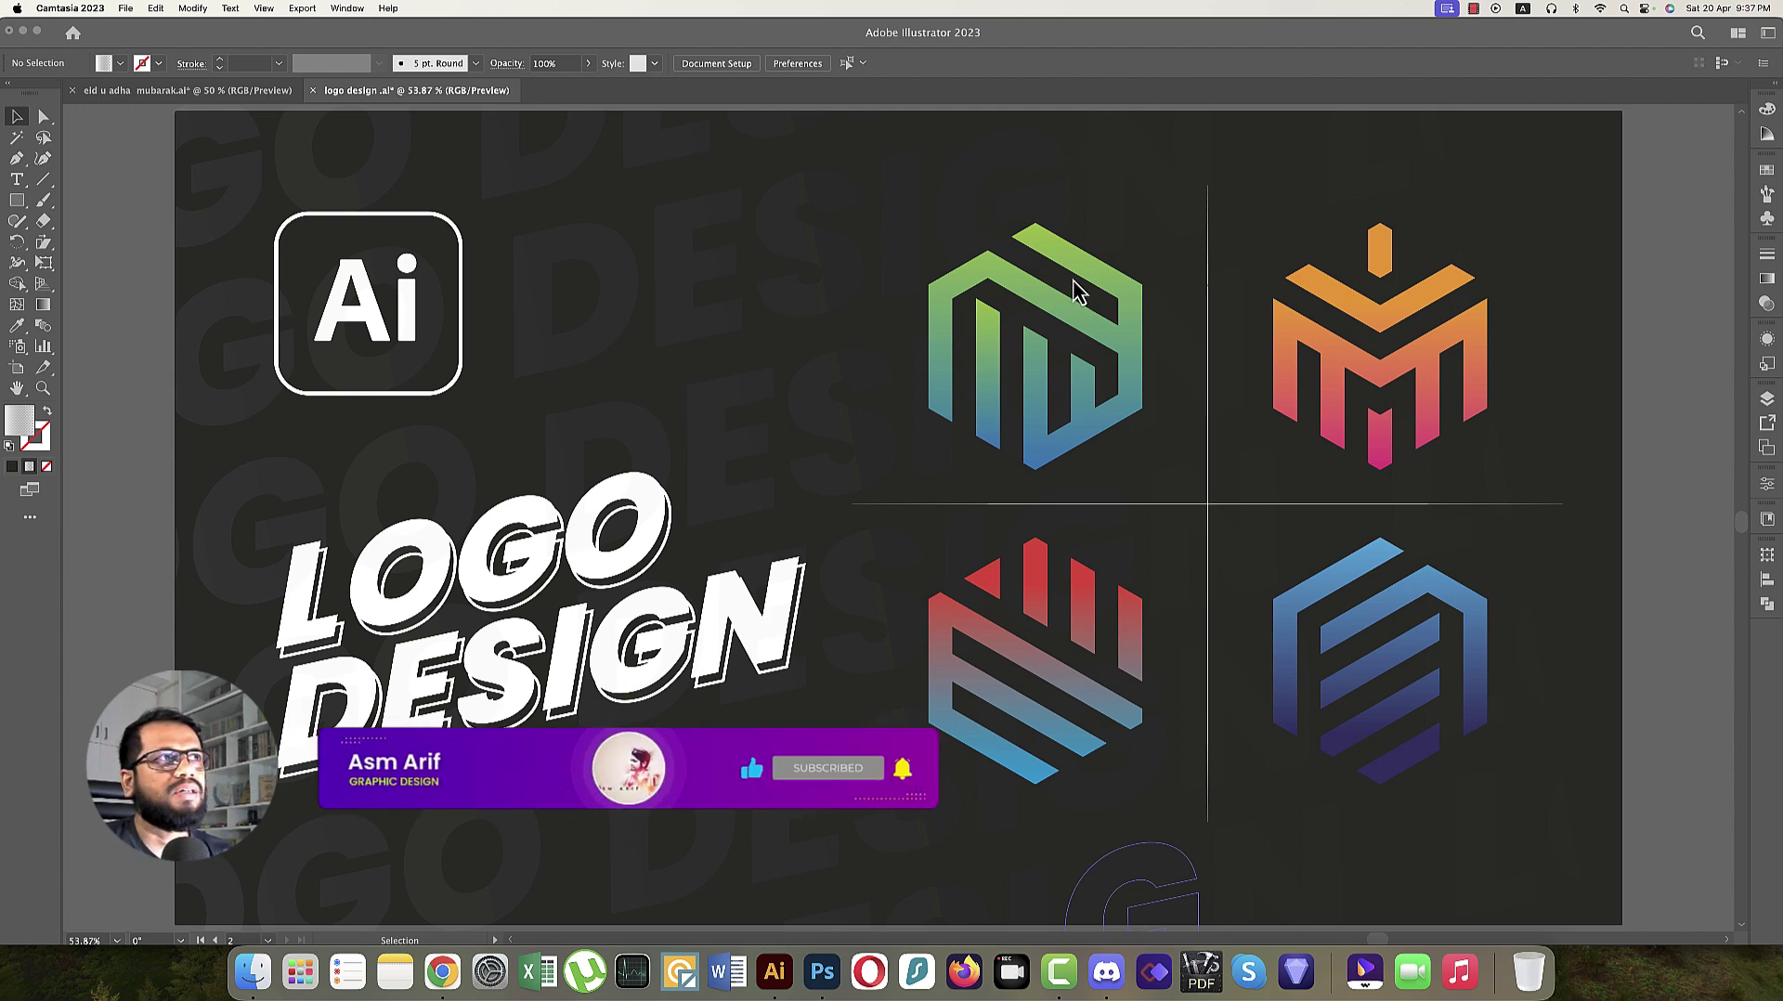
Create a new 2000 × 2000 px document named gridlogo from a renamed Print preset.
{"action": "left_click", "coordinate": [127, 8]}
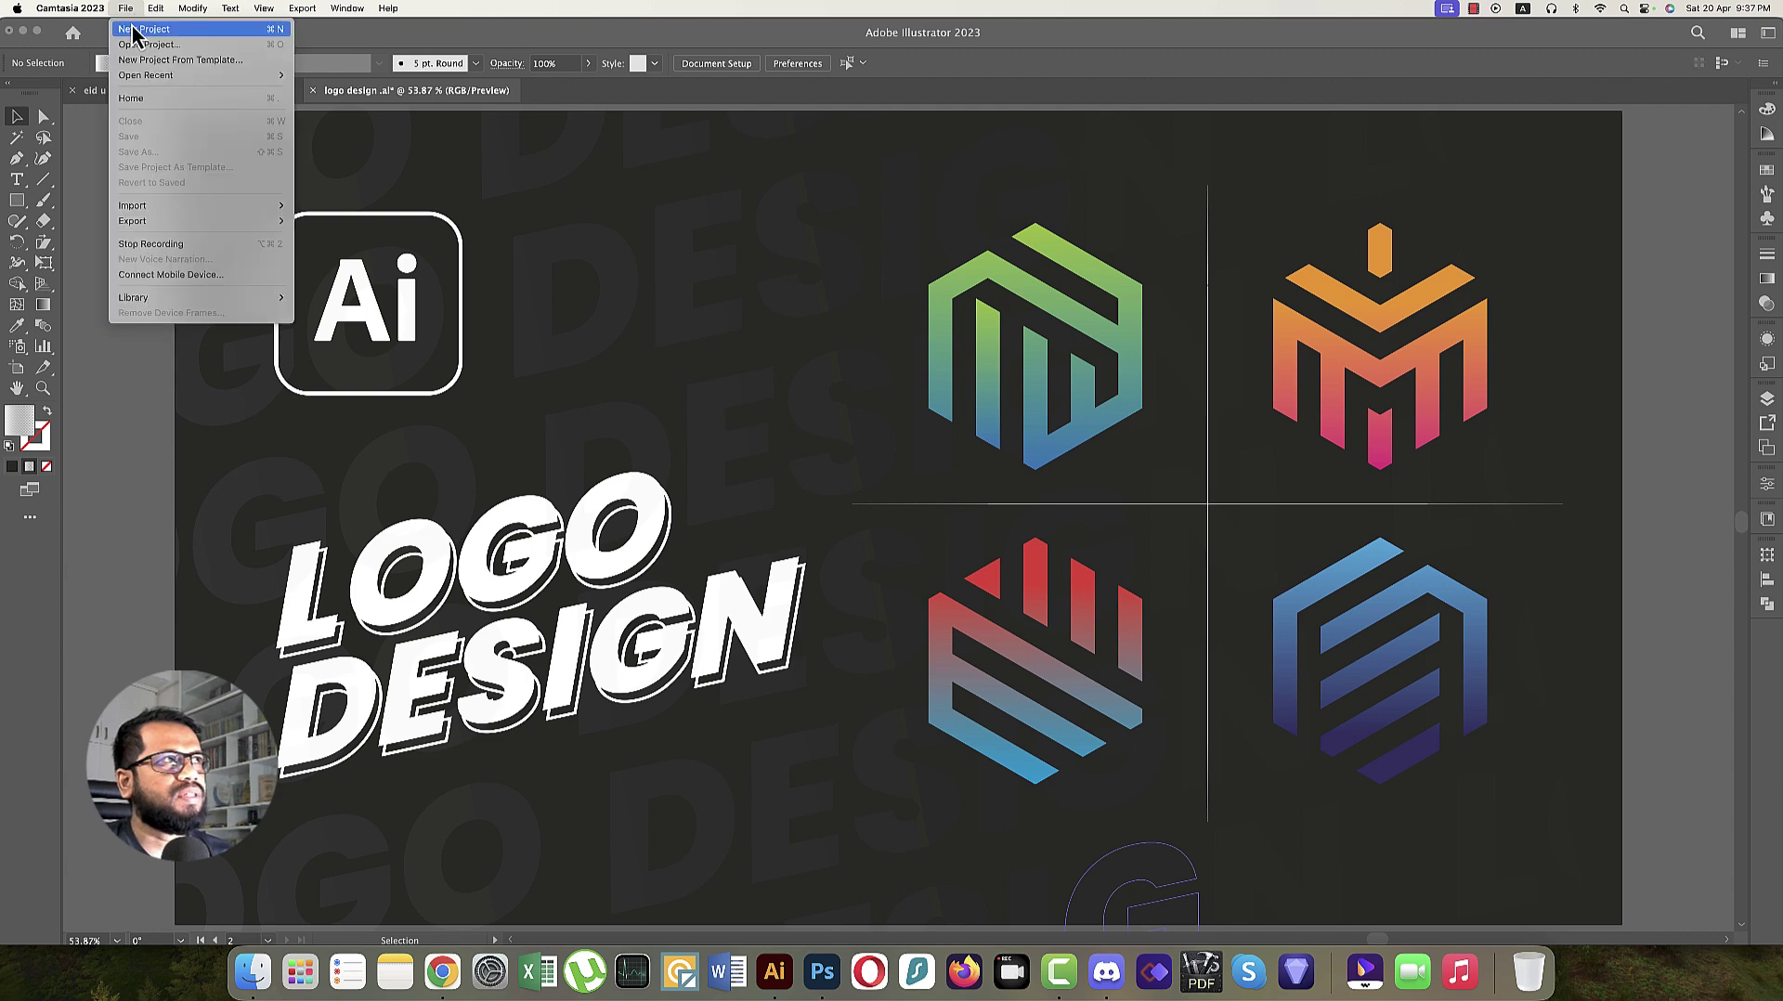
{"action": "key", "text": "super+h"}
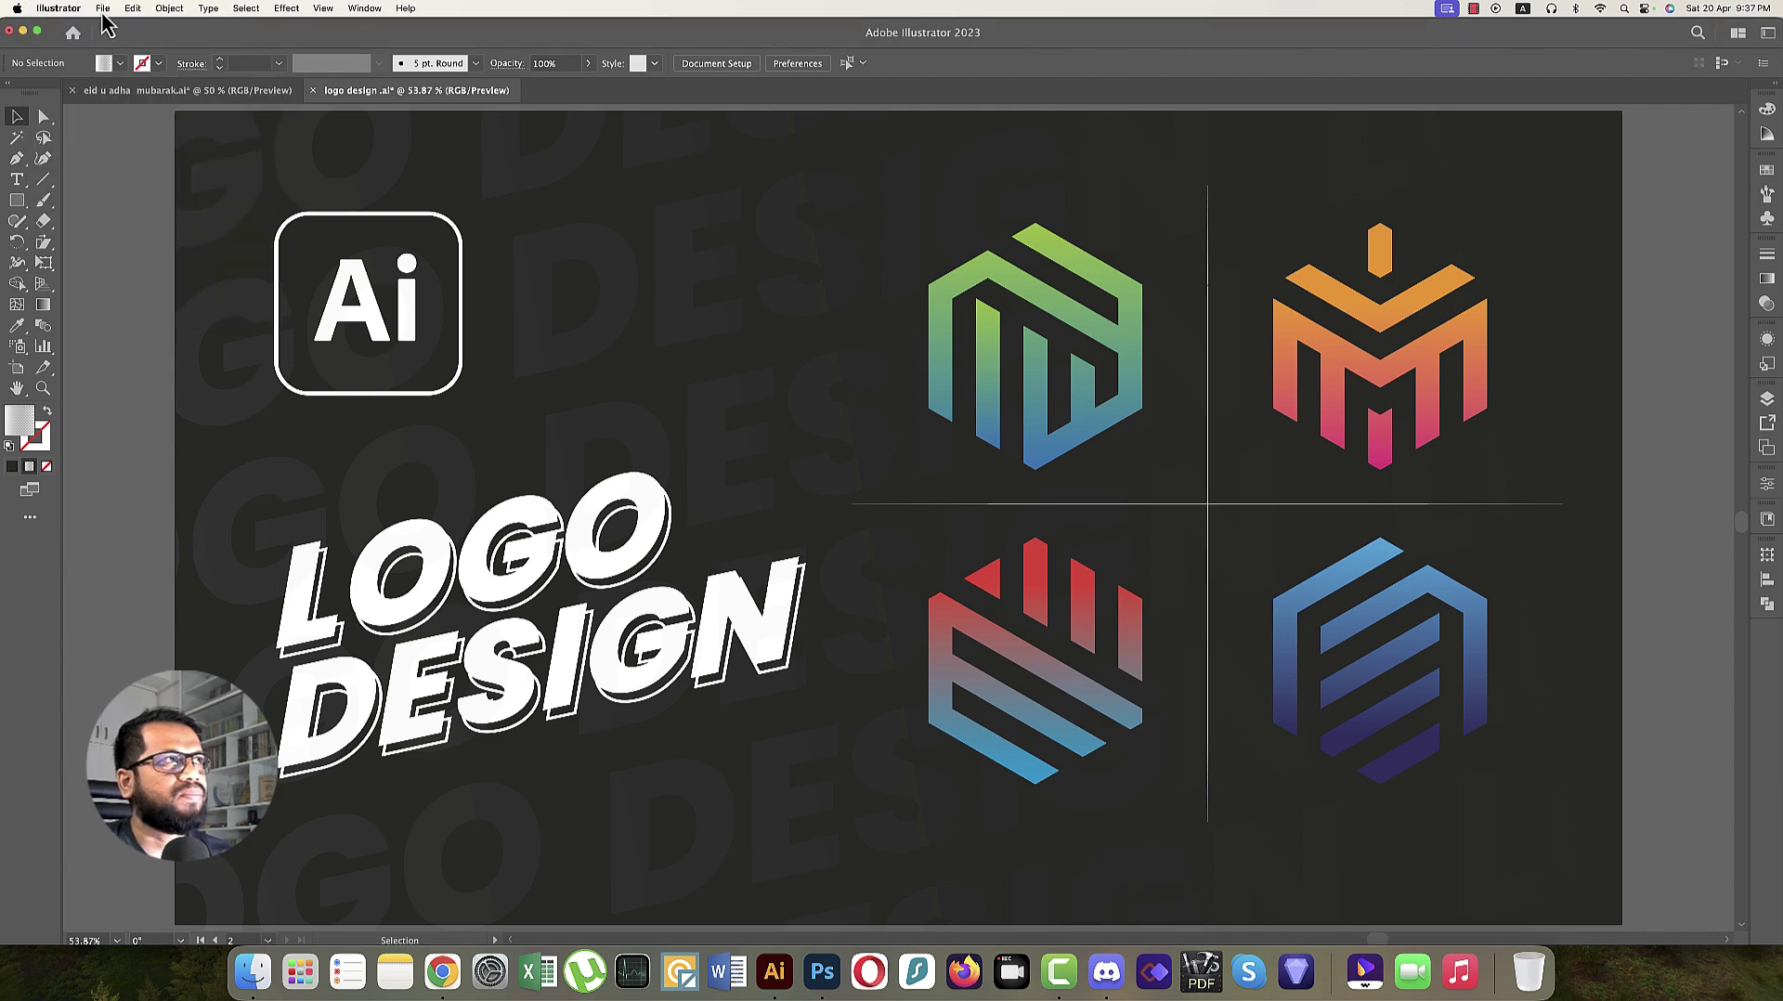
{"action": "left_click", "coordinate": [103, 11]}
{"action": "left_click", "coordinate": [116, 26]}
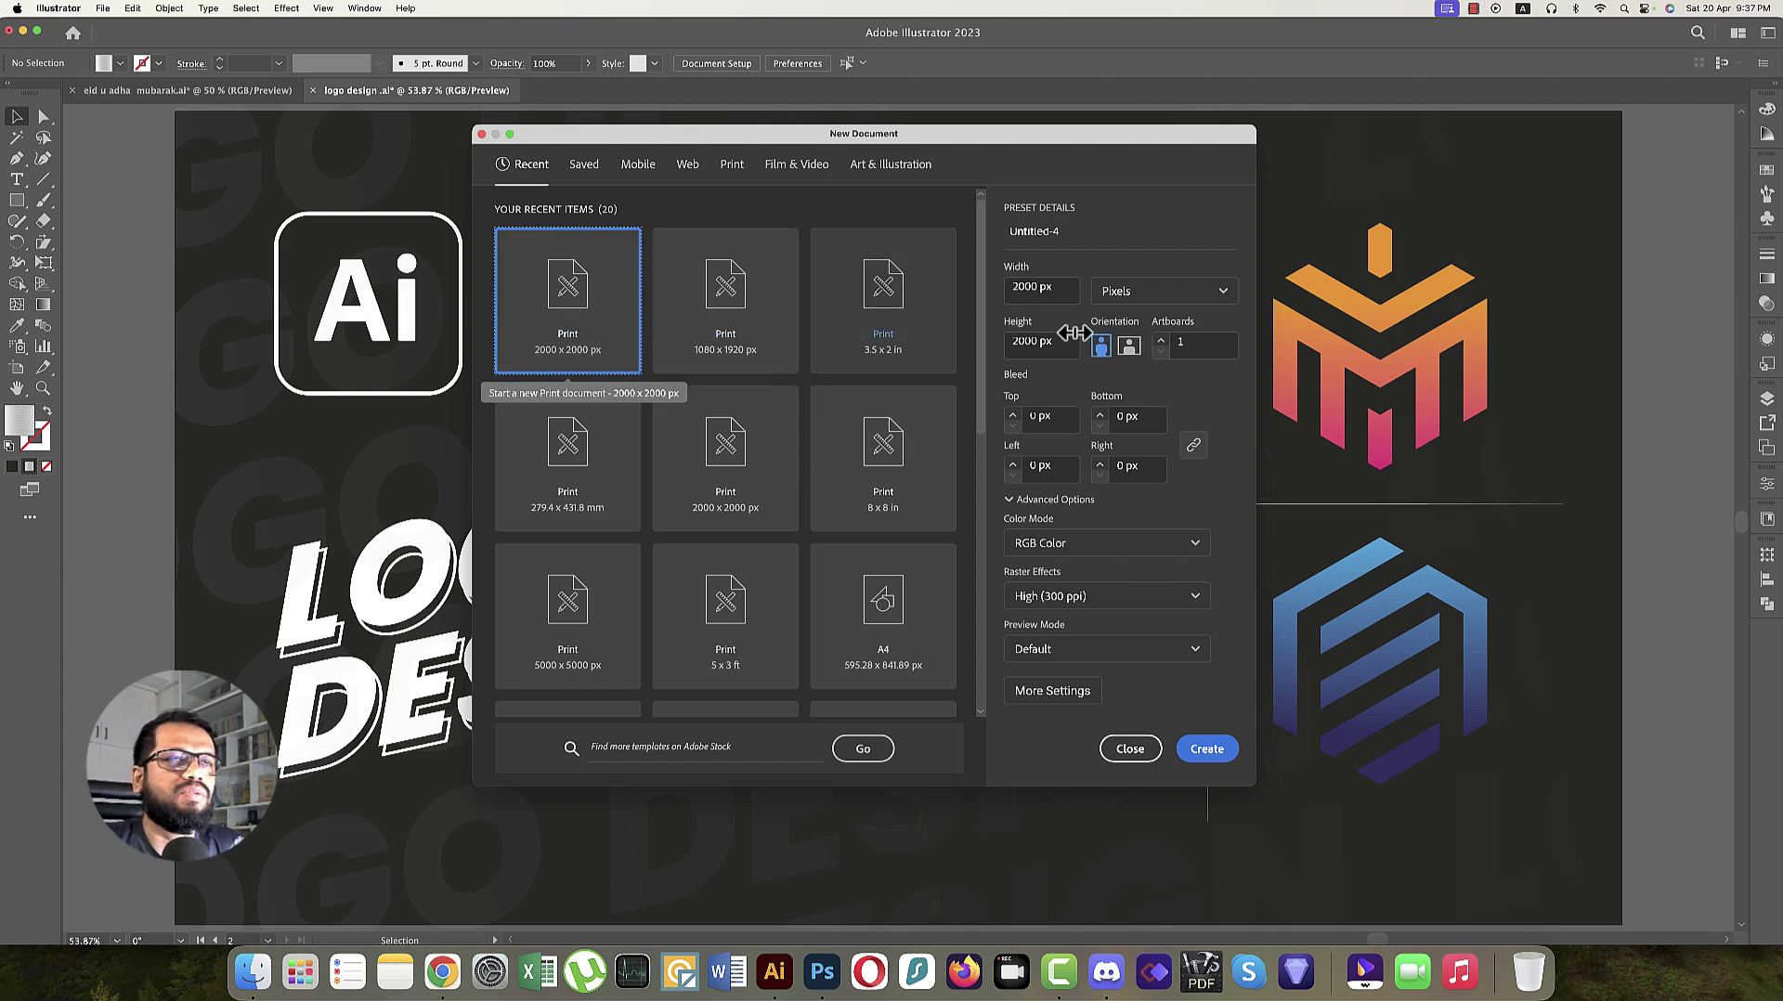
{"action": "left_click", "coordinate": [1089, 237]}
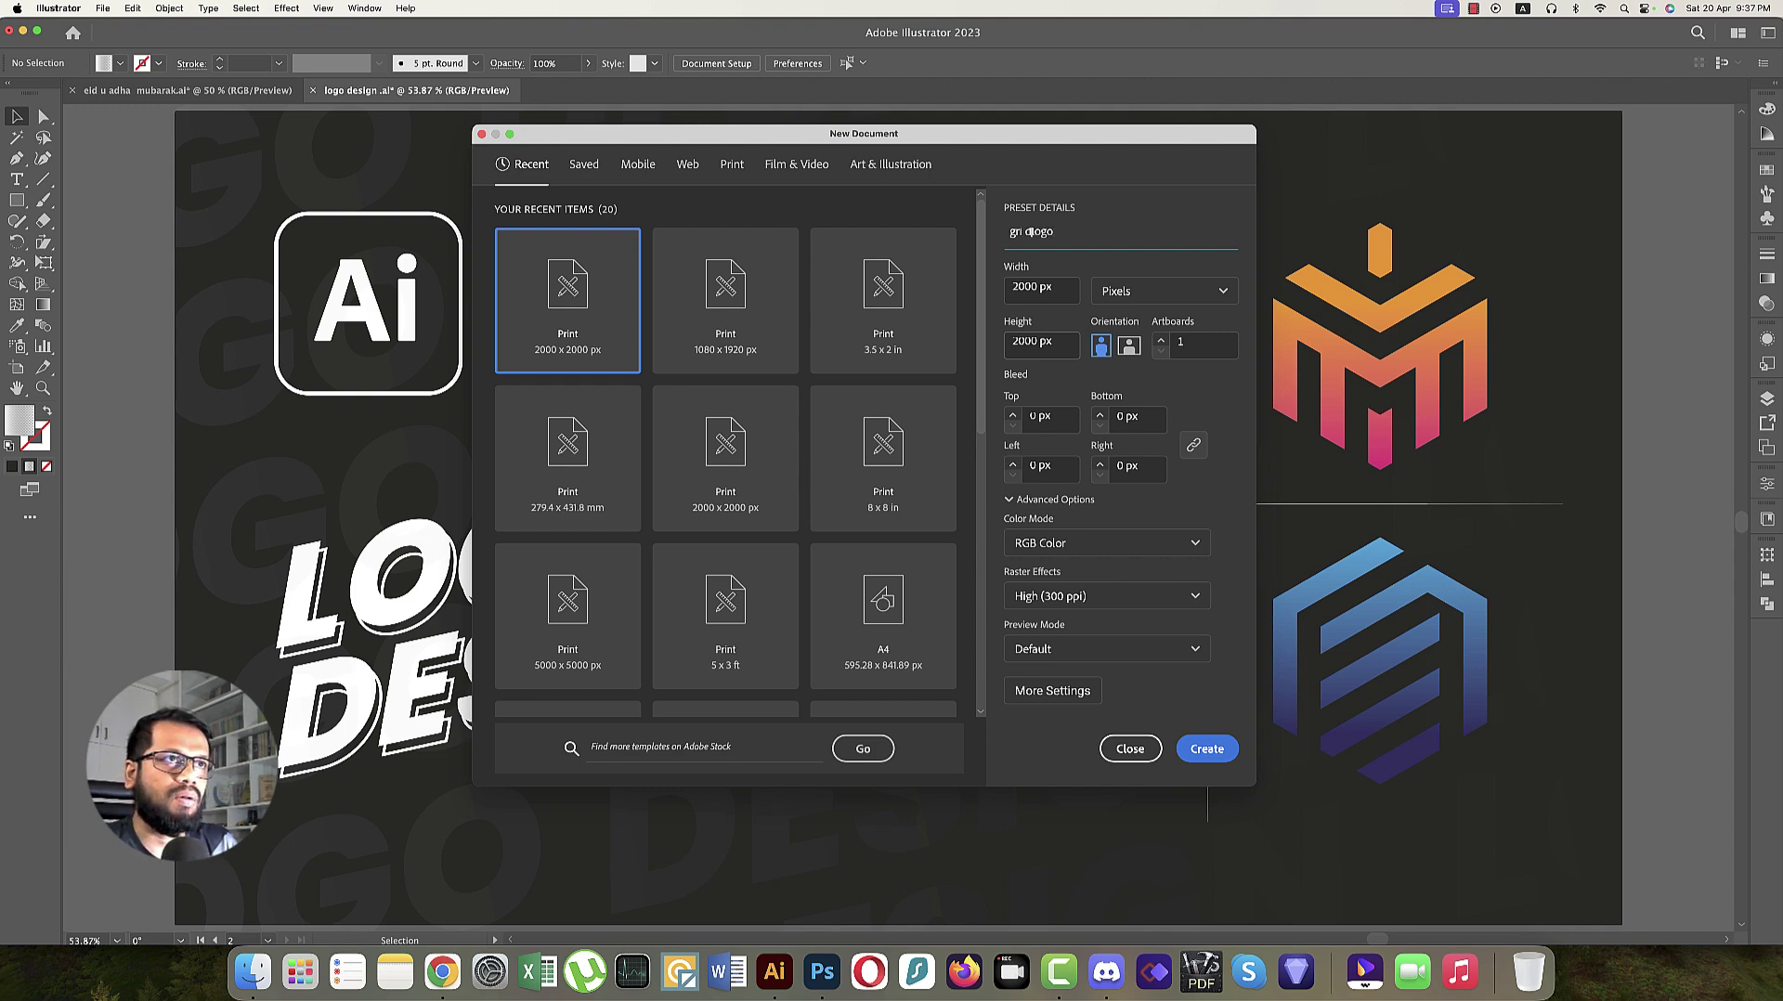
{"action": "key", "text": "Return"}
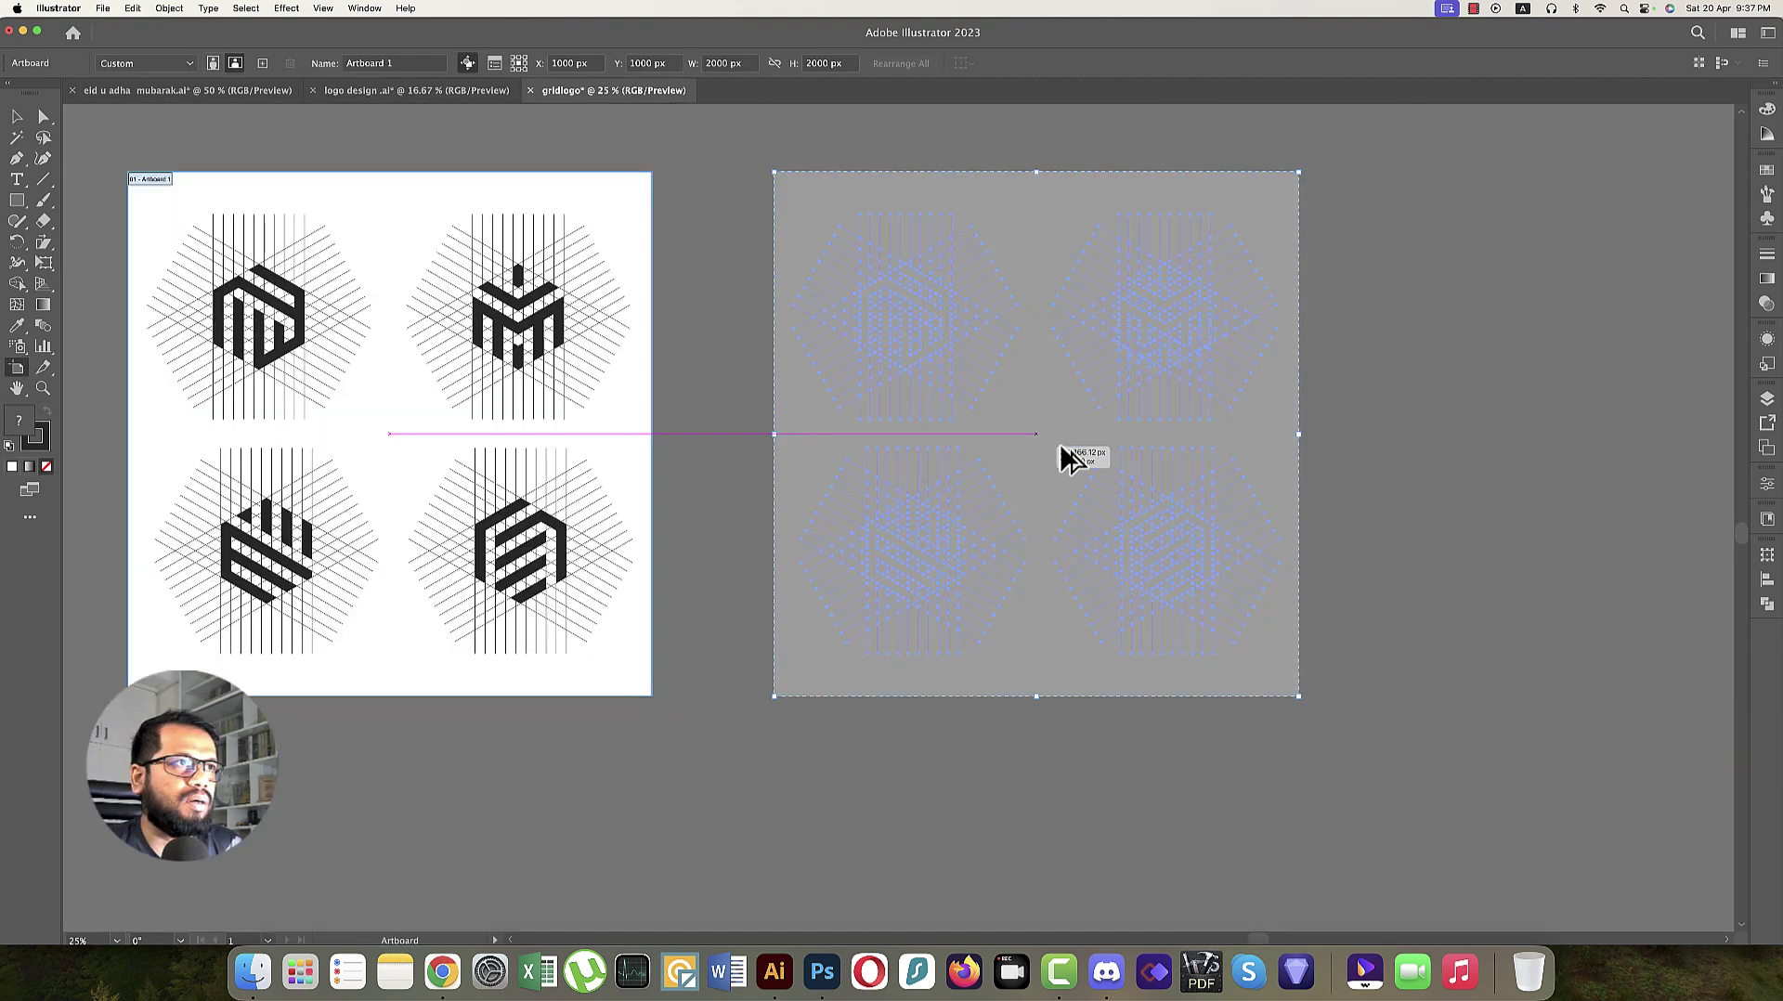
Duplicate the logo artboard beside the original and delete all logos from the copy.
{"action": "left_click_drag", "start_coordinate": [1062, 462], "coordinate": [1016, 445]}
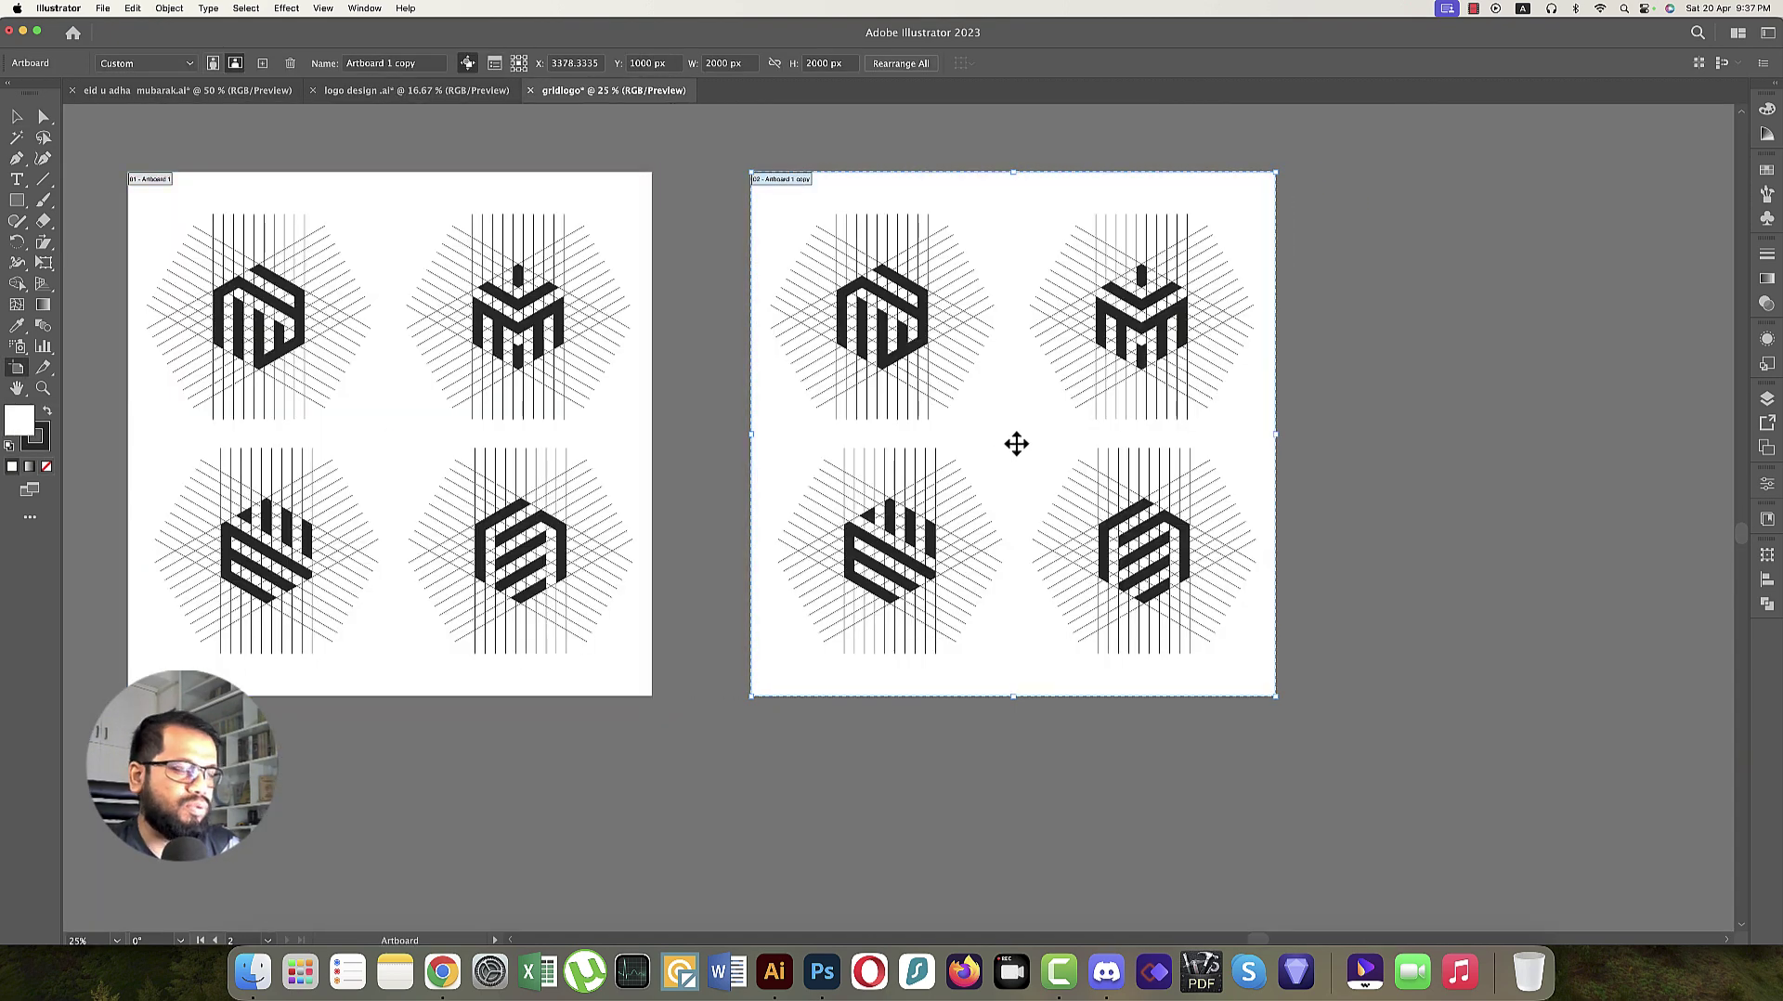
{"action": "key", "text": "v"}
{"action": "left_click_drag", "start_coordinate": [817, 273], "coordinate": [1263, 682]}
{"action": "key", "text": "Delete"}
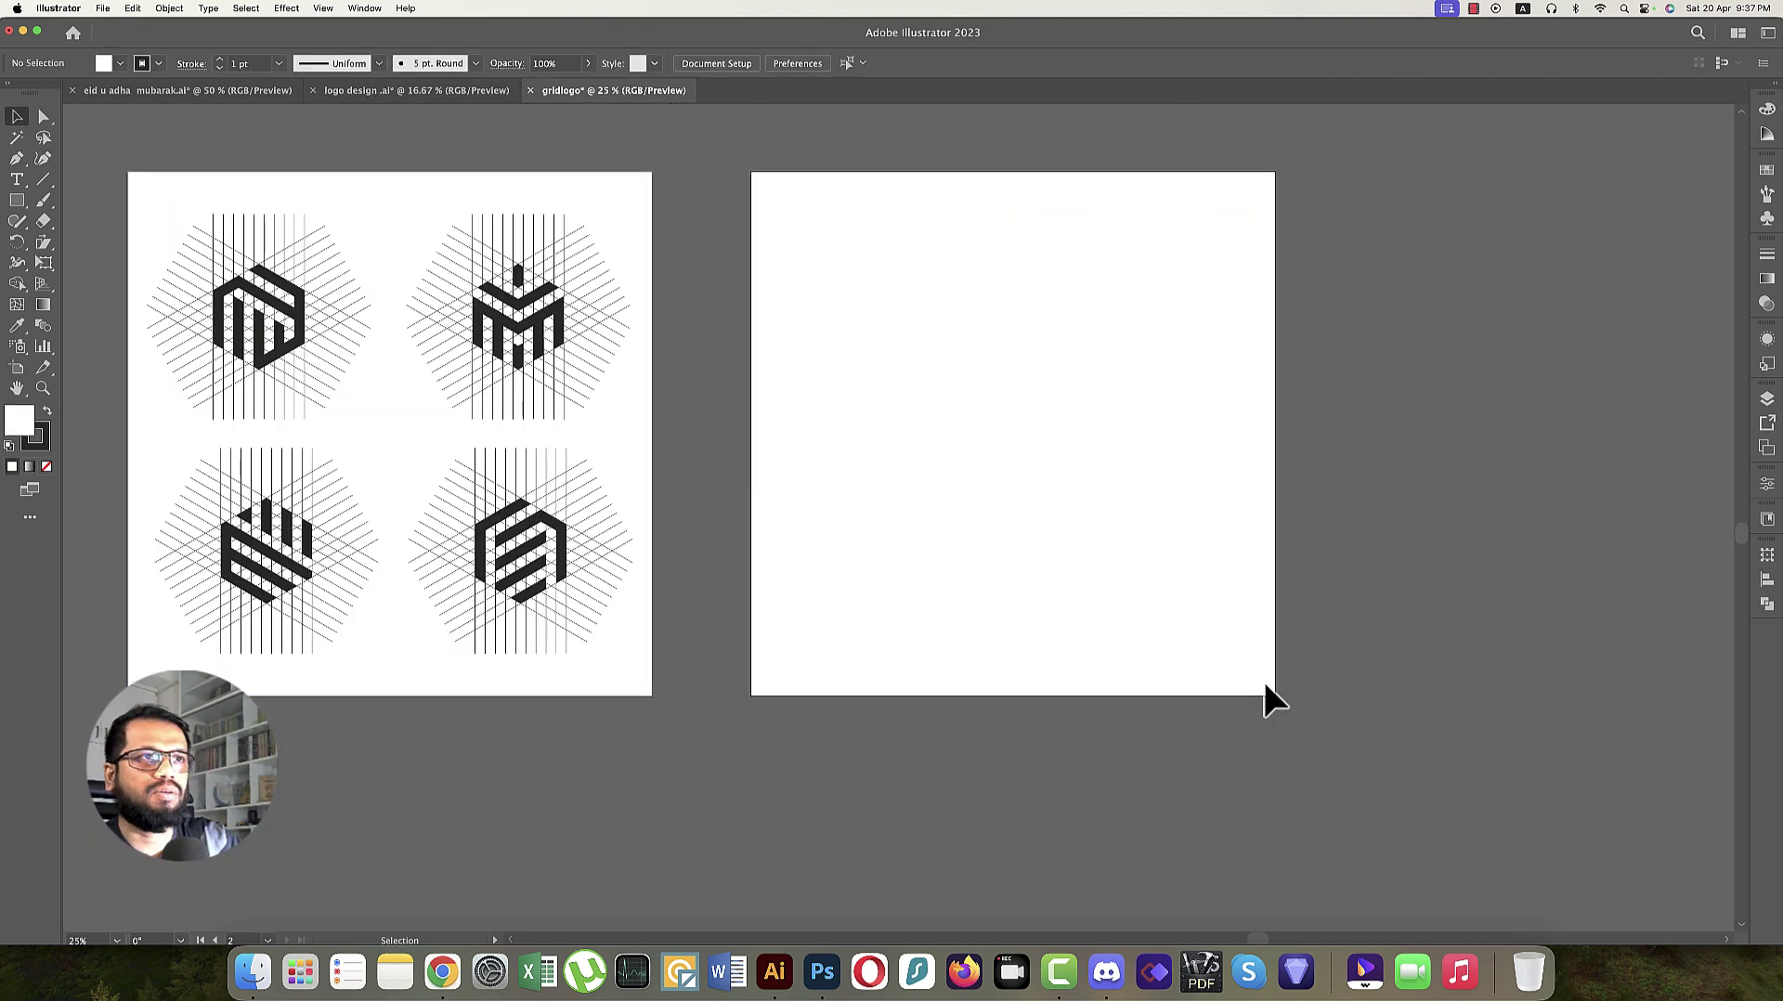
{"action": "scroll", "coordinate": [1152, 453], "scroll_direction": "up", "scroll_amount": 1}
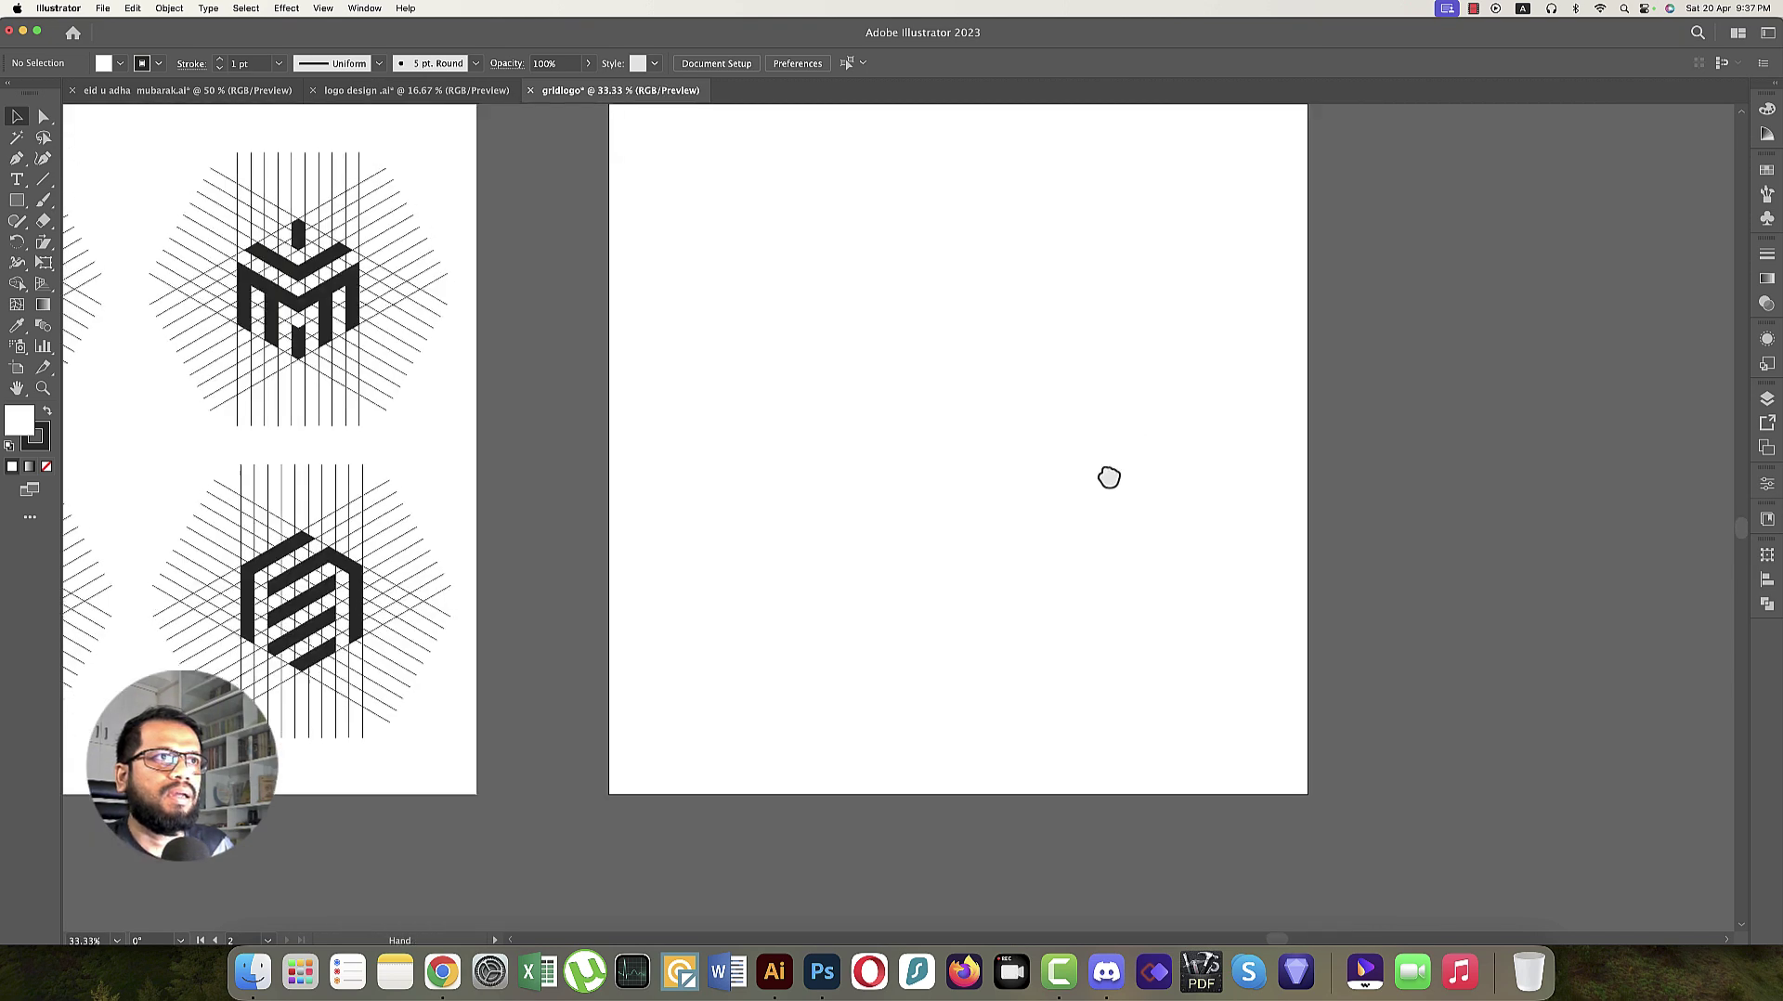
{"action": "left_click_drag", "start_coordinate": [1107, 478], "coordinate": [1127, 545]}
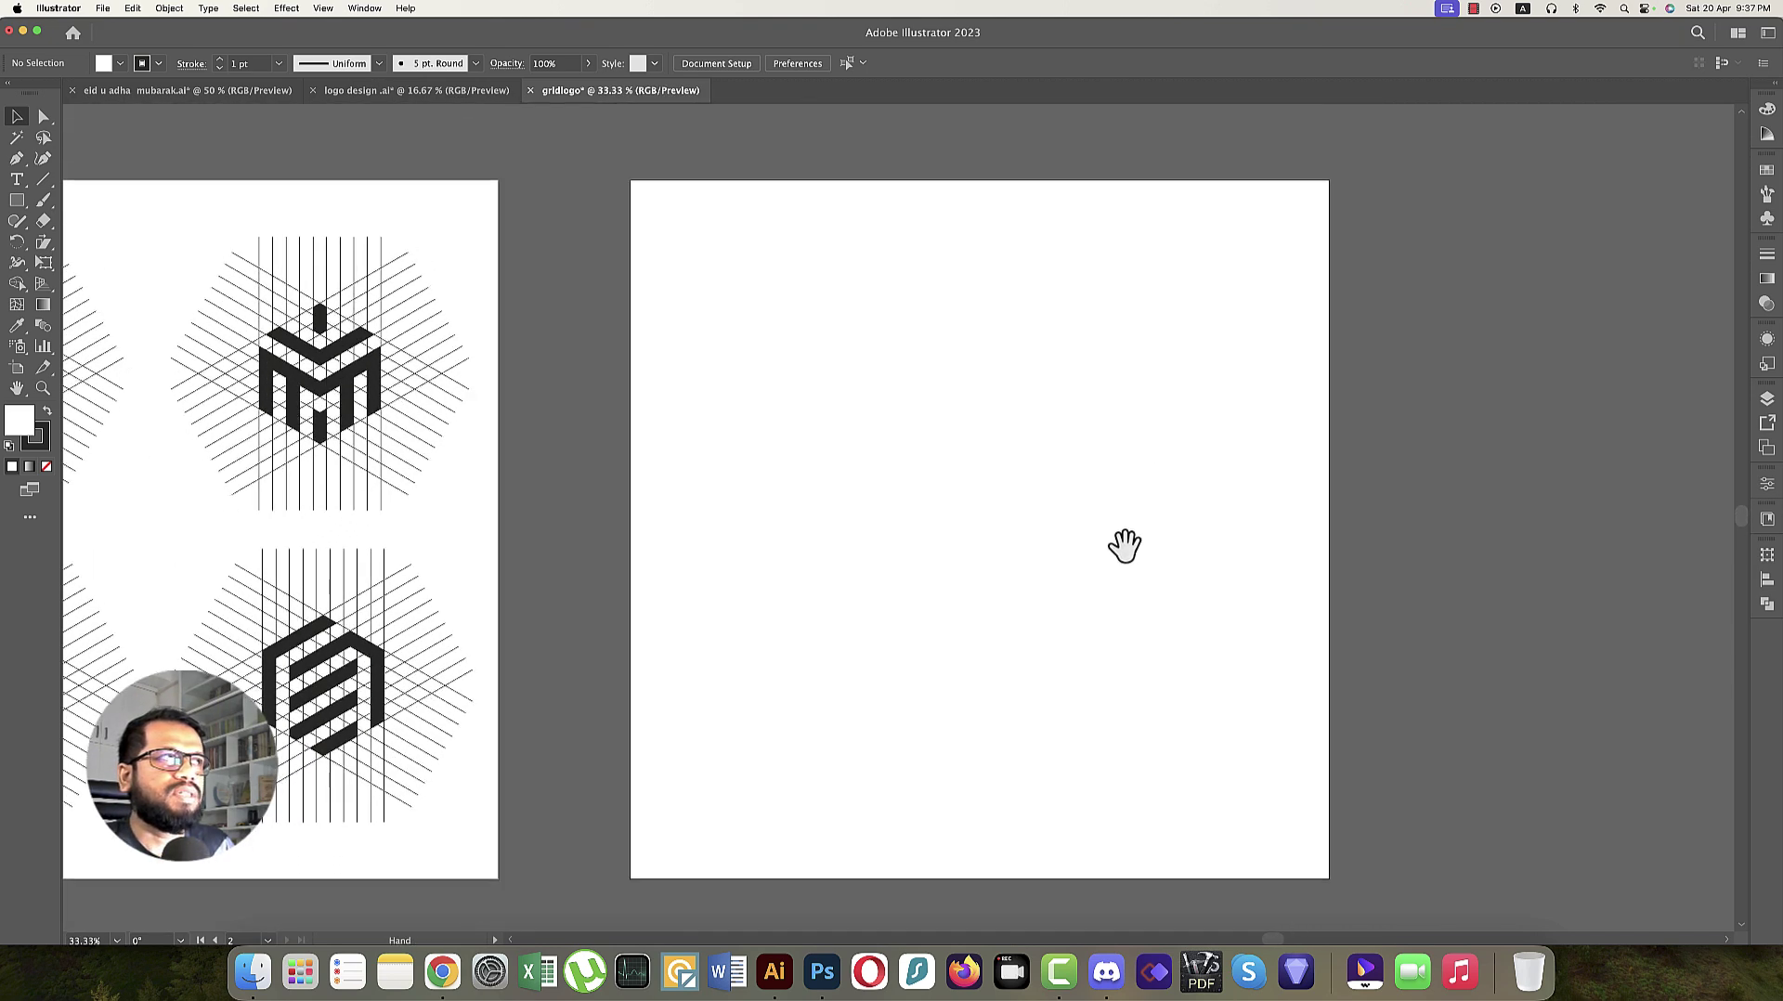
Draw a vertical line, repeat evenly spaced copies with Cmd+D, and scale the set taller.
{"action": "left_click", "coordinate": [45, 182]}
{"action": "left_click_drag", "start_coordinate": [700, 237], "coordinate": [704, 450]}
{"action": "key", "text": "v"}
{"action": "left_click_drag", "start_coordinate": [700, 343], "coordinate": [723, 343], "text": "alt"}
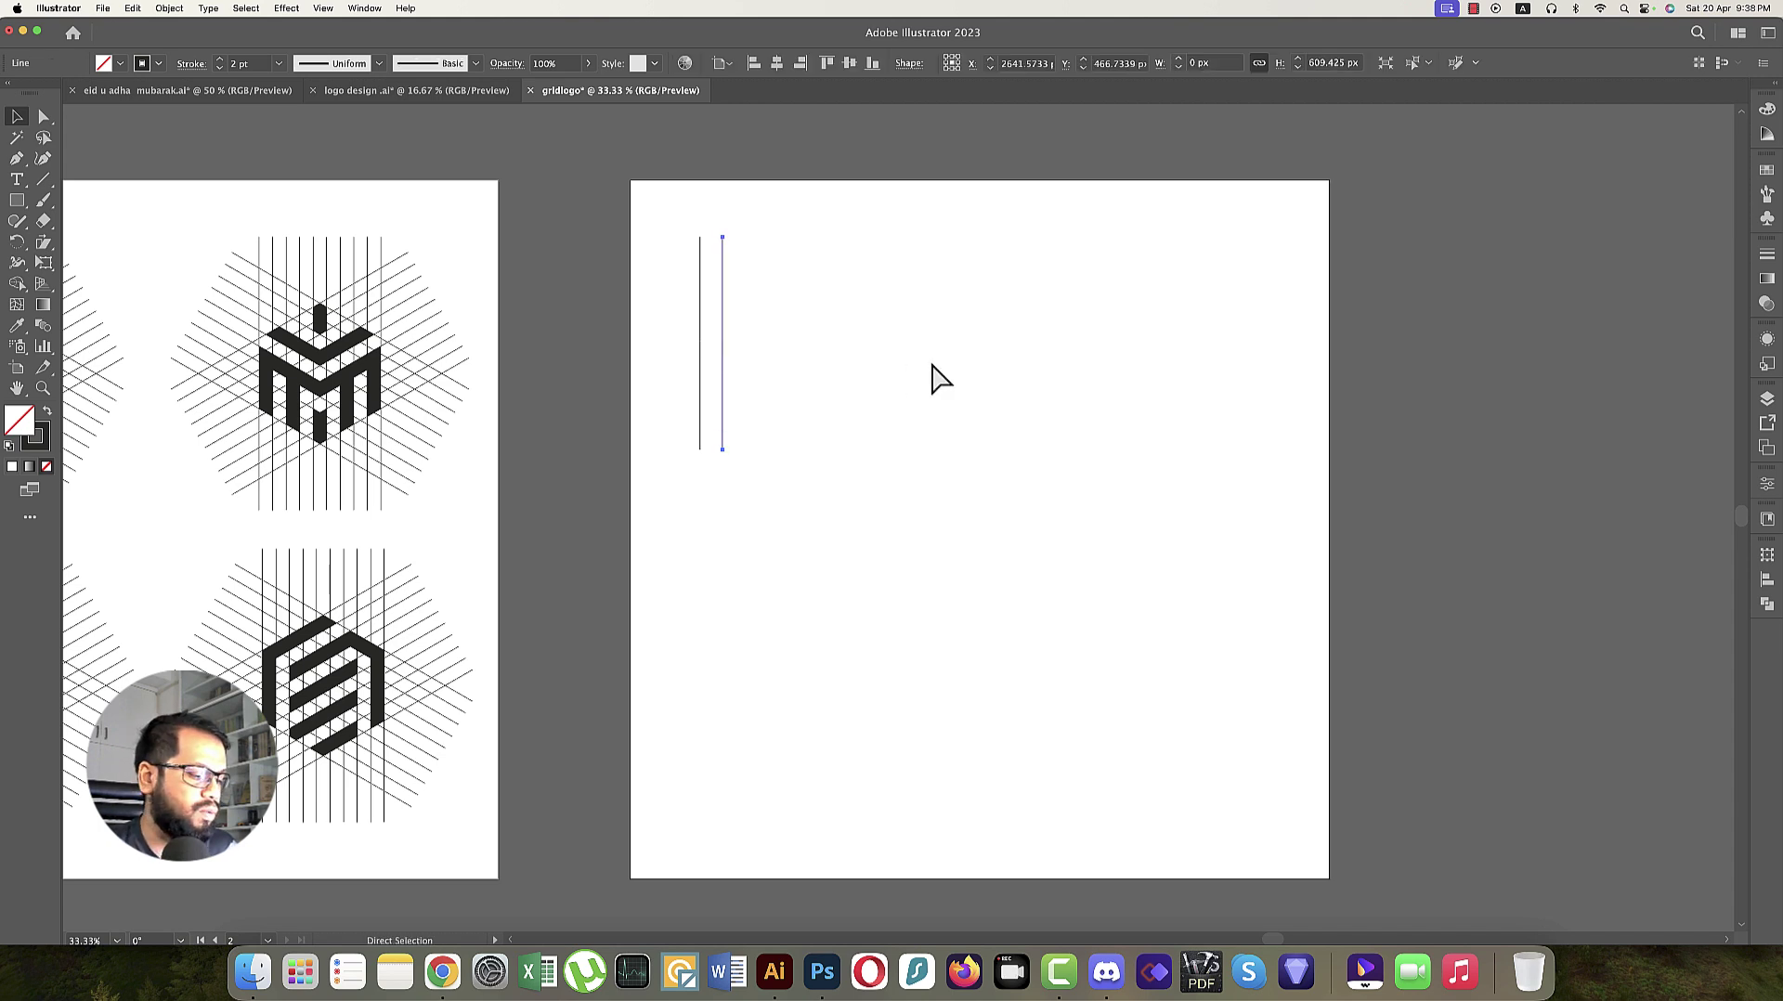
{"action": "key", "text": "super+d"}
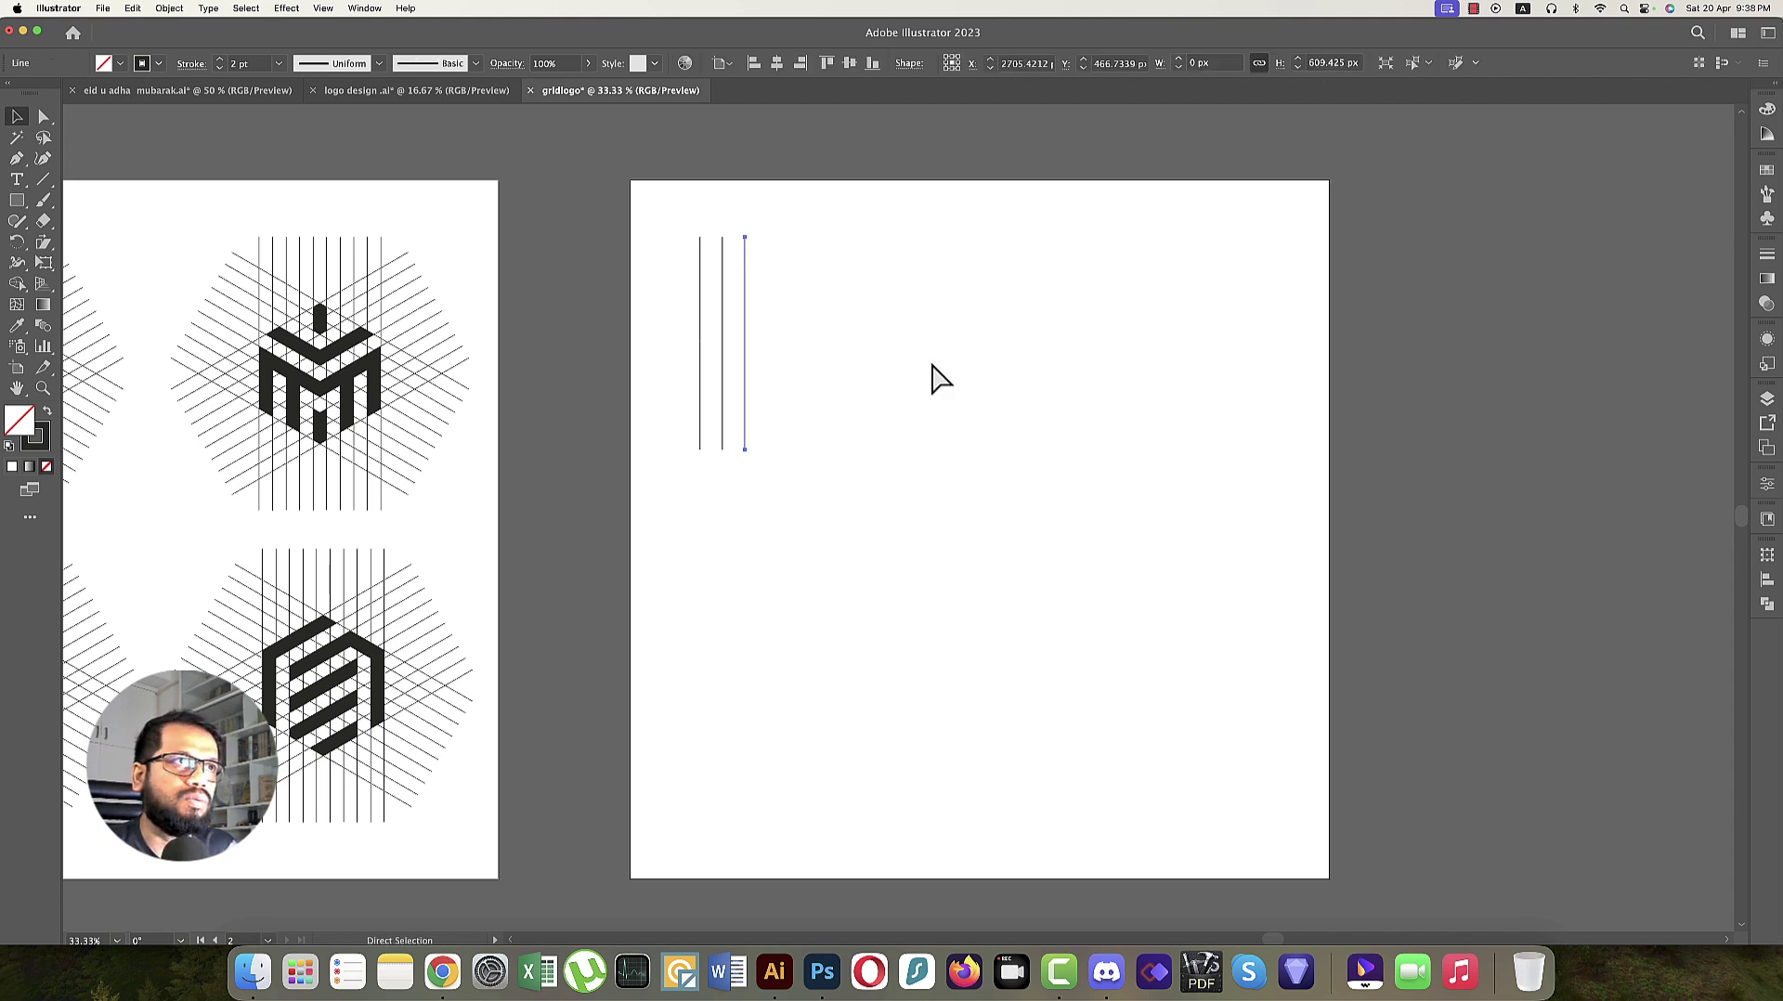
{"action": "key", "text": "super+d"}
{"action": "key", "text": "super+d"}
{"action": "key", "text": "super+d"}
{"action": "key", "text": "super+d"}
{"action": "key", "text": "super+d"}
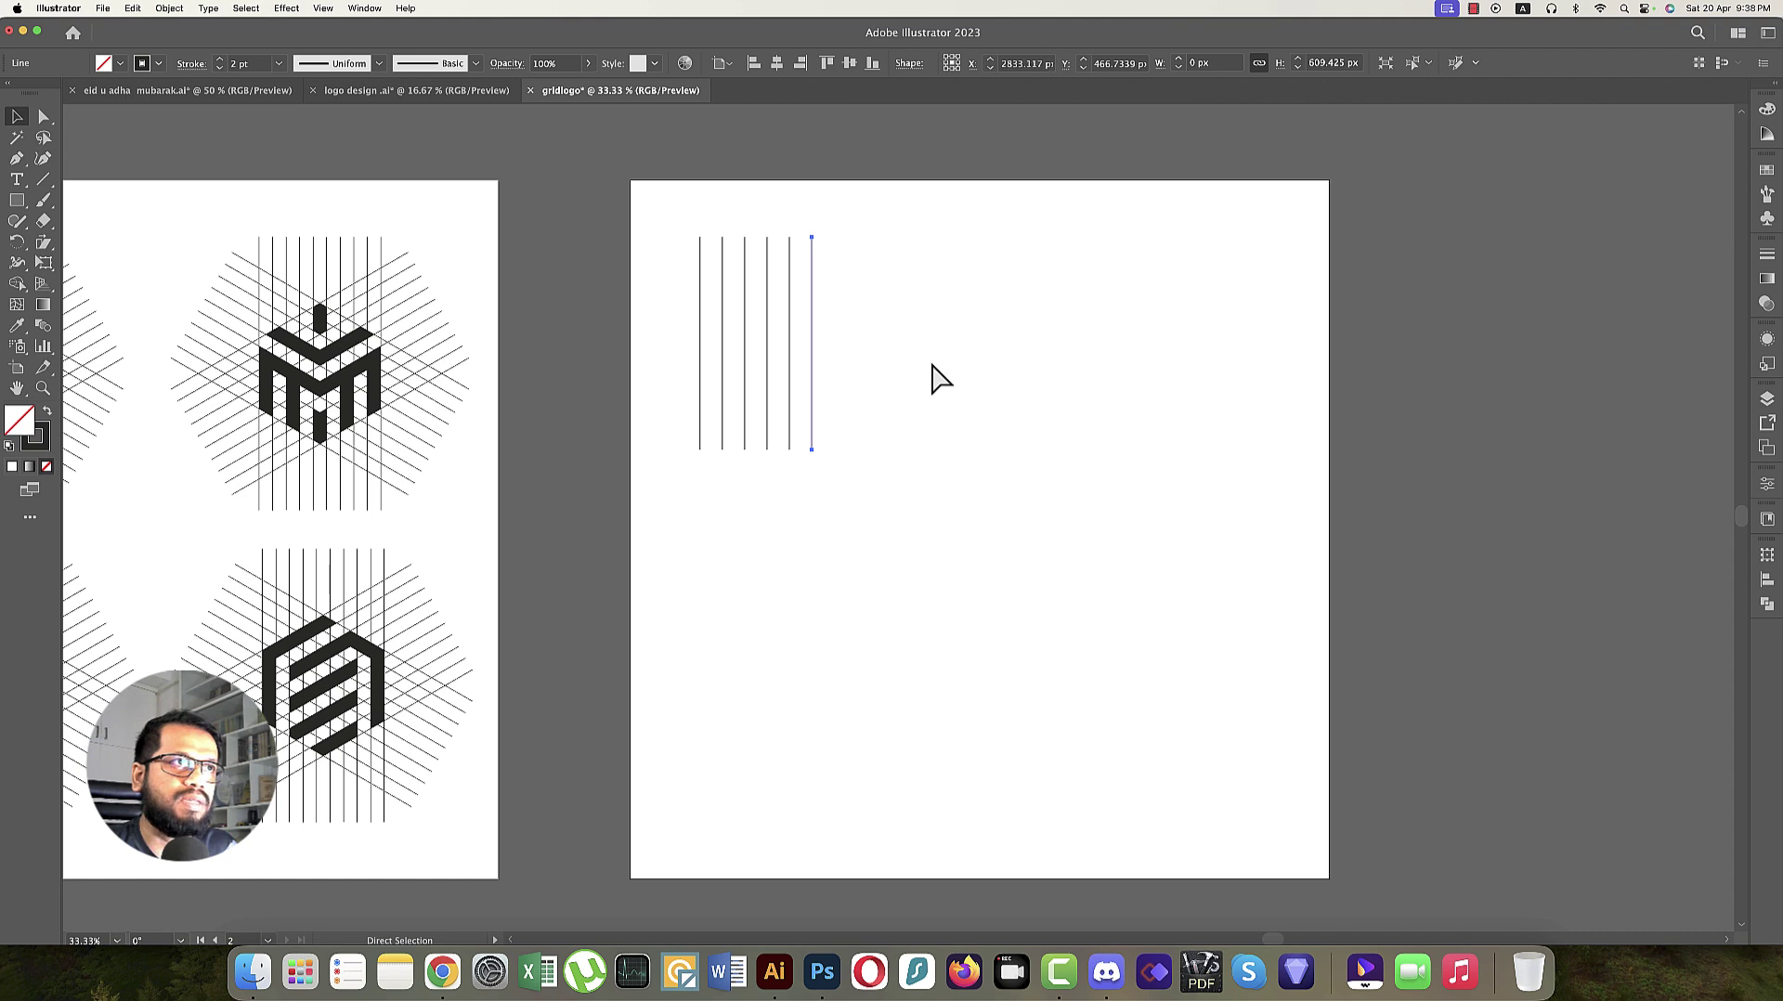
{"action": "key", "text": "super+d"}
{"action": "key", "text": "super+d"}
{"action": "key", "text": "super+a"}
{"action": "left_click_drag", "start_coordinate": [901, 450], "coordinate": [872, 566]}
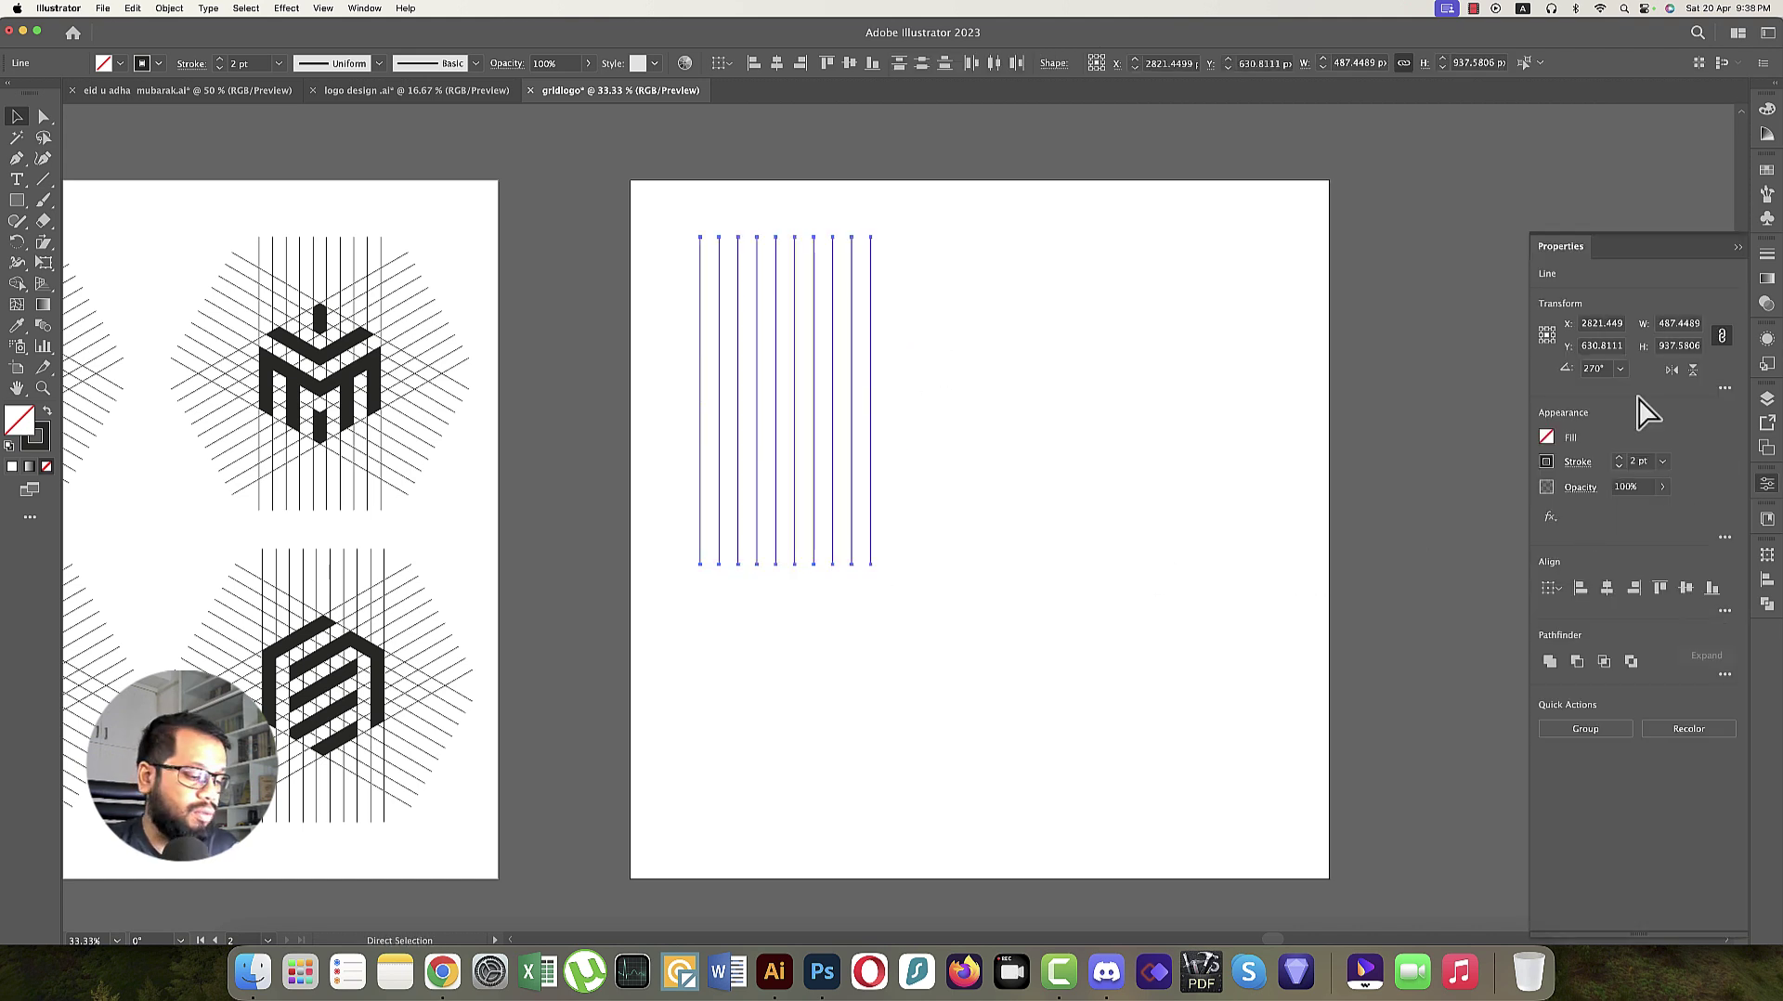
Rotate the line copies to 30° and mirror them into a 150° set, forming a hexagonal grid.
{"action": "left_click", "coordinate": [1621, 369]}
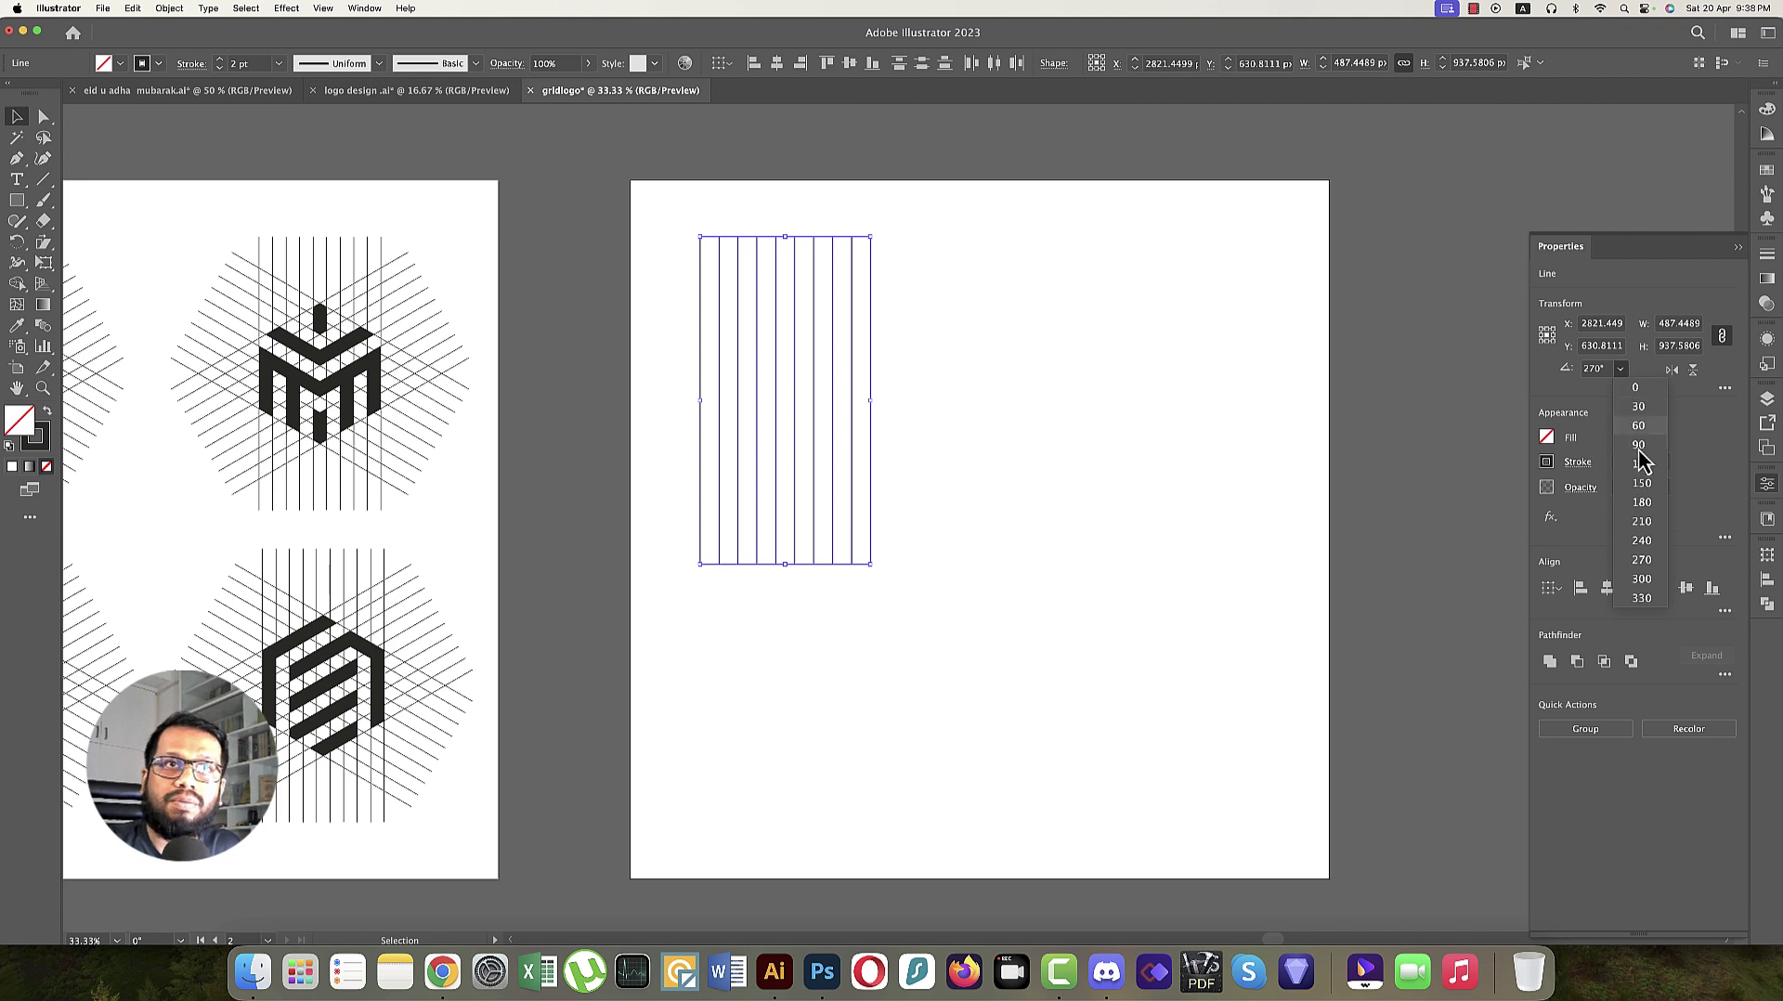
{"action": "left_click", "coordinate": [1638, 406]}
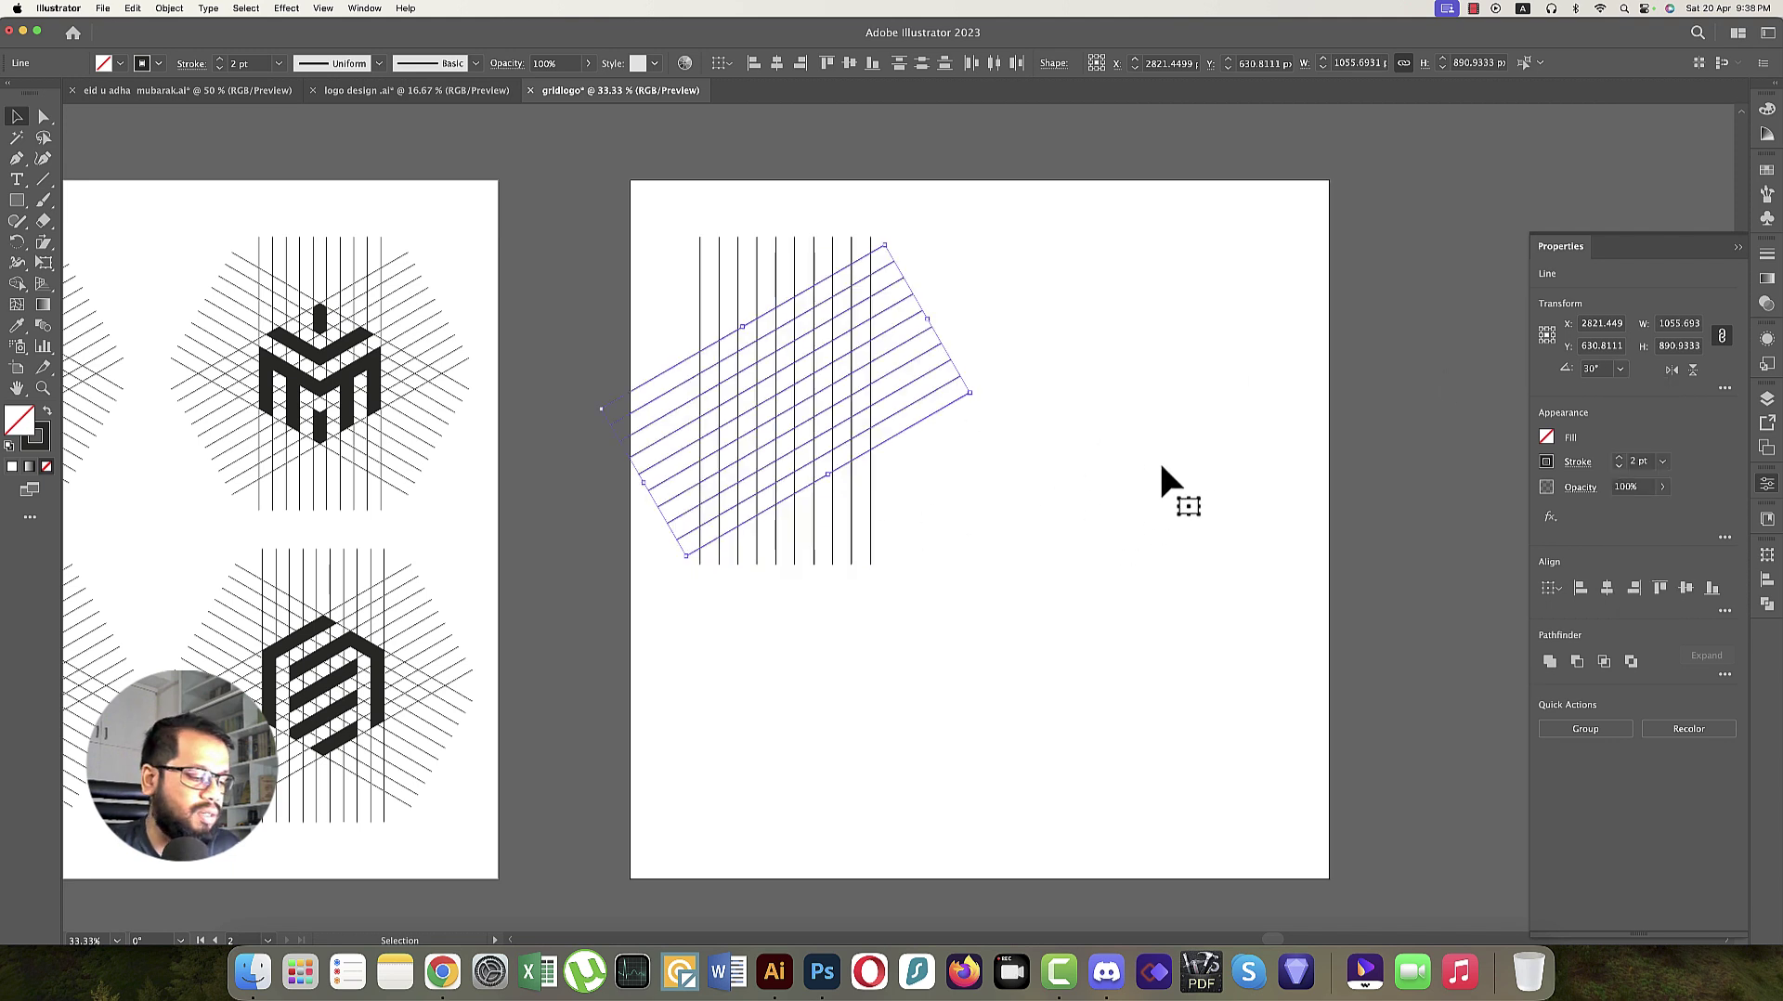
{"action": "left_click", "coordinate": [1670, 370]}
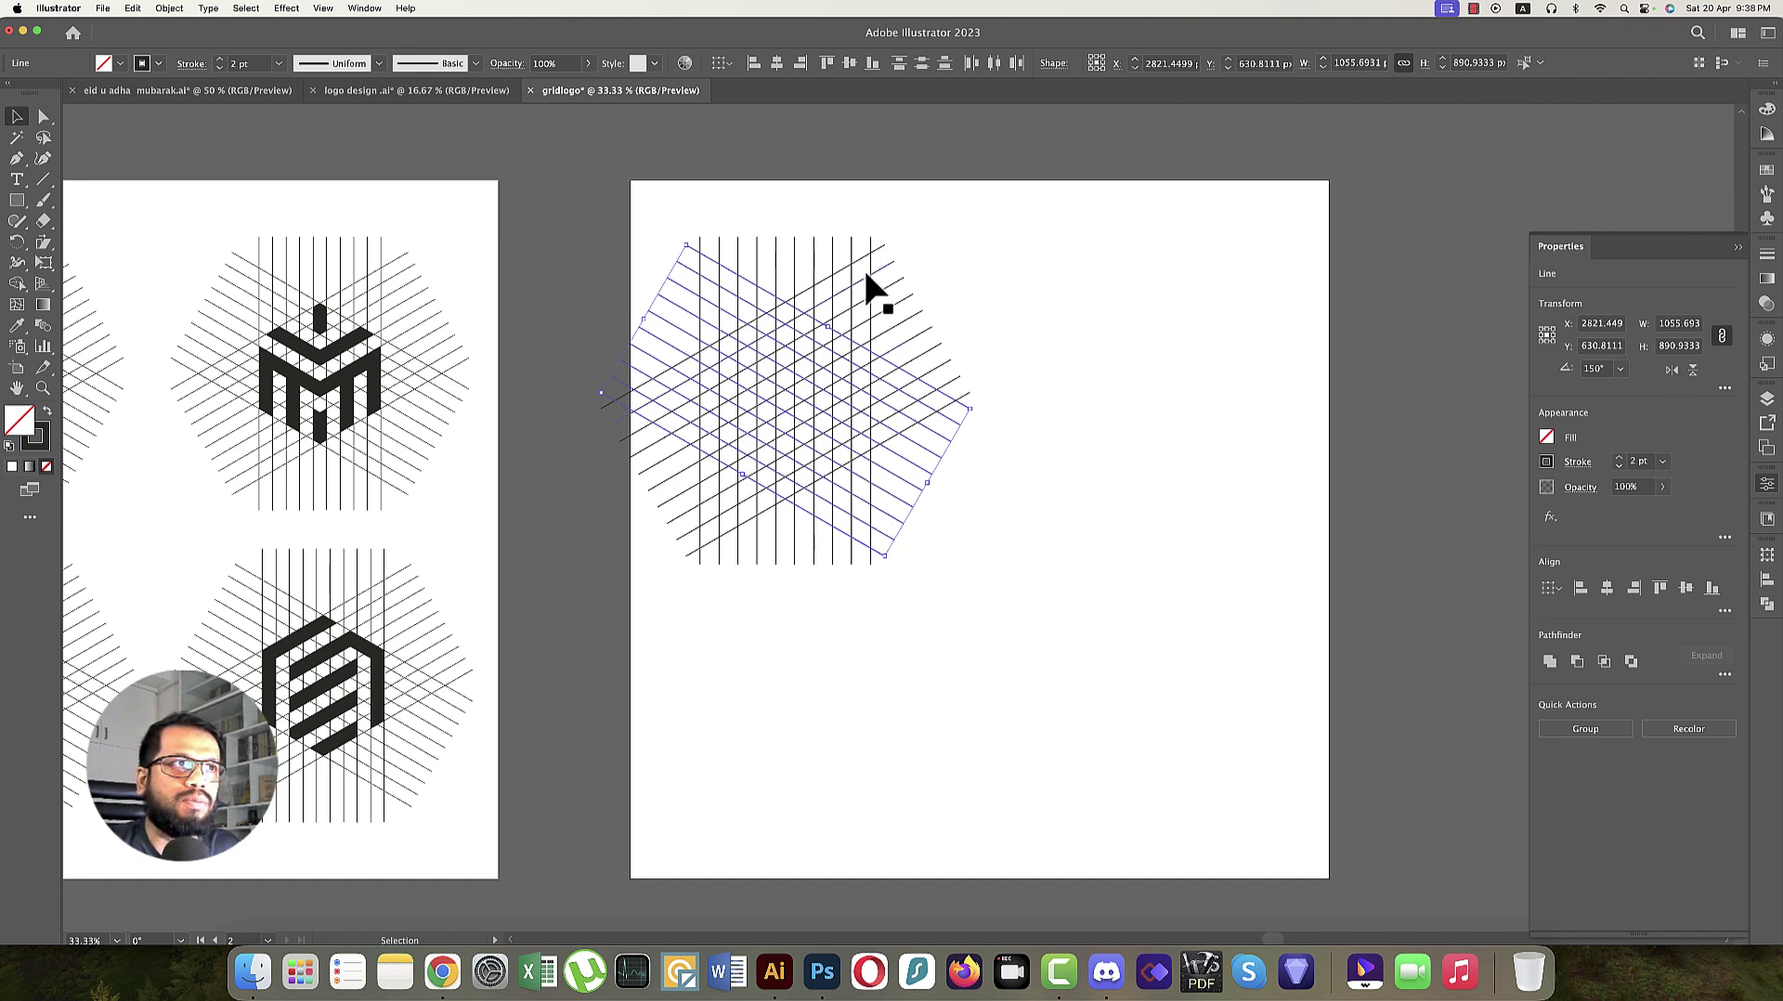
Shrink the whole grid slightly and copy it into four positions in a 2×2 layout.
{"action": "left_click_drag", "start_coordinate": [677, 211], "coordinate": [1015, 683]}
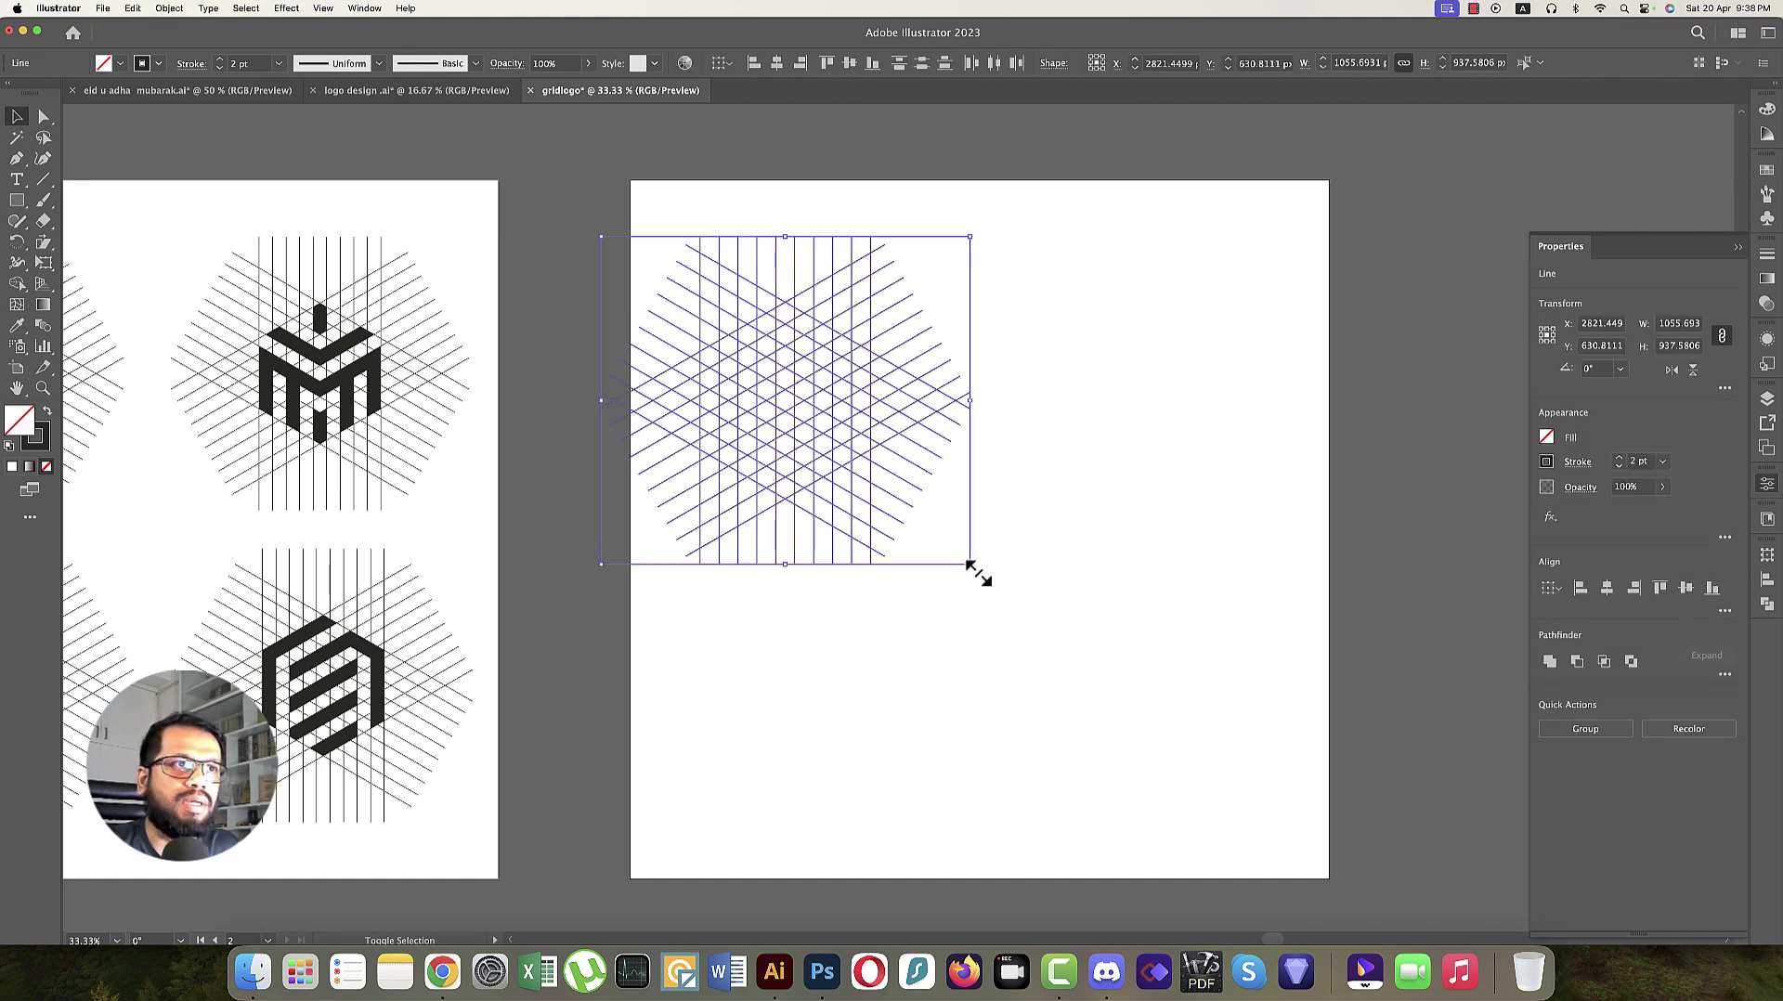
{"action": "left_click_drag", "start_coordinate": [975, 577], "coordinate": [892, 492]}
{"action": "left_click_drag", "start_coordinate": [752, 390], "coordinate": [817, 707]}
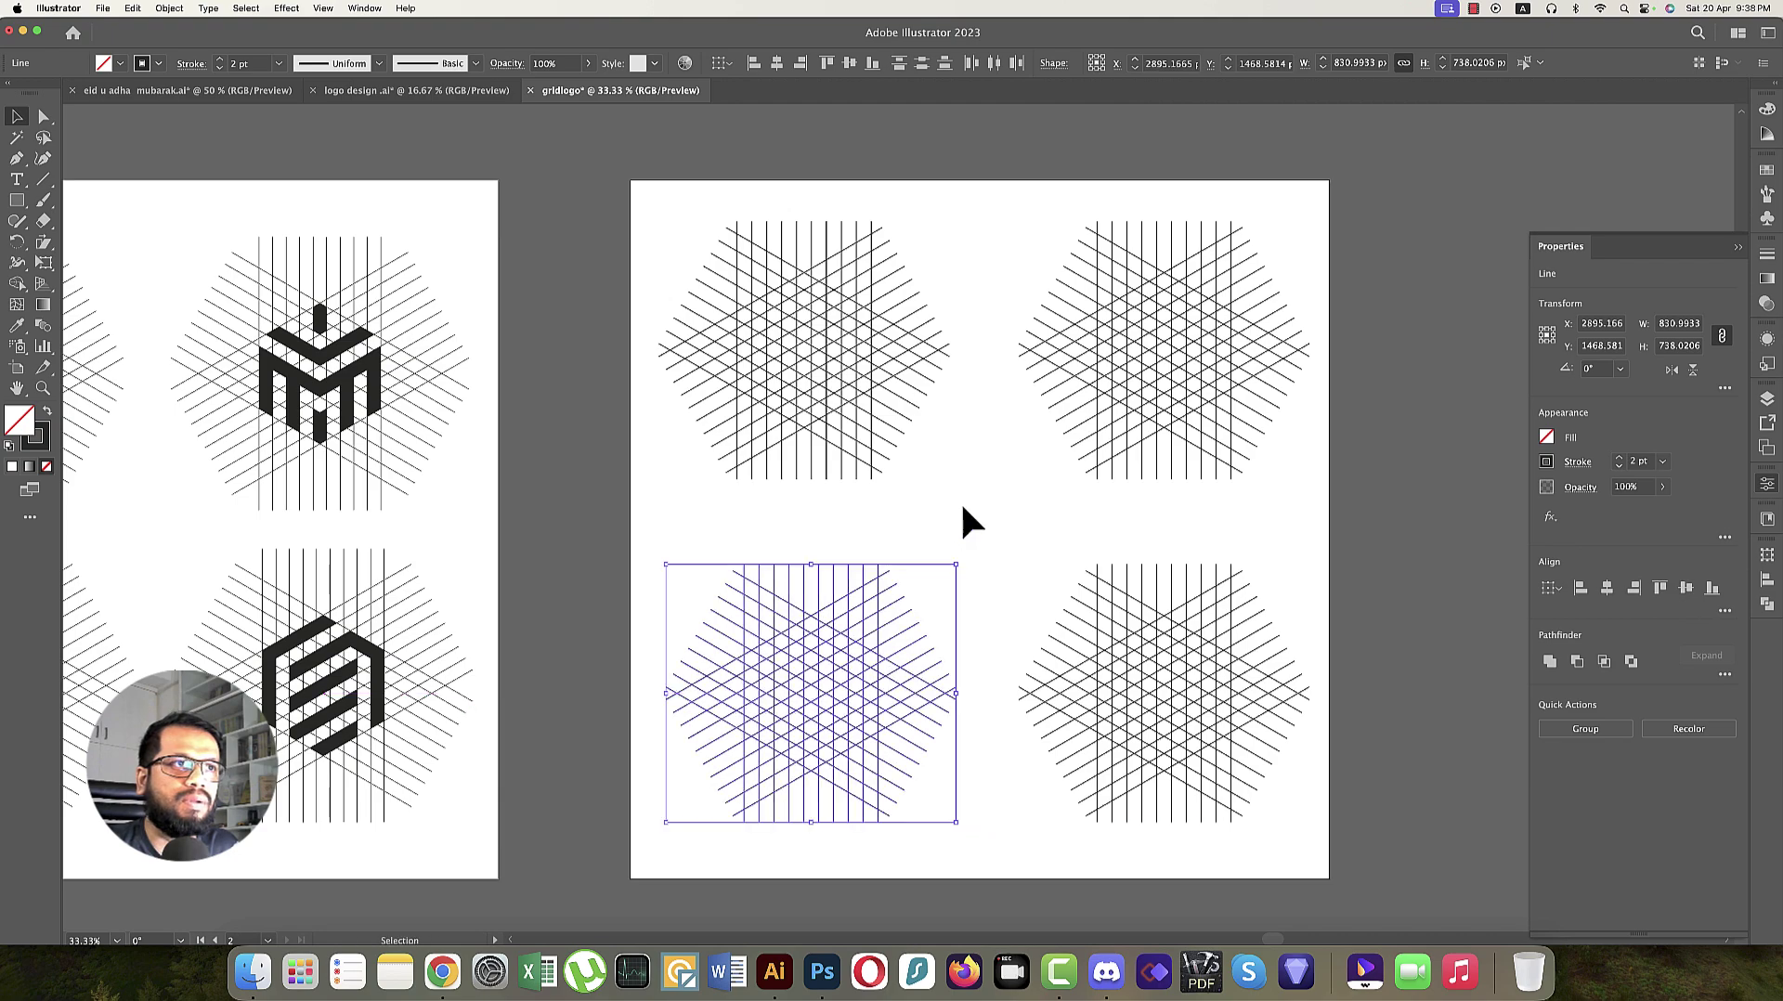
Select the top-left grid with the Shape Builder tool and set a black fill with no stroke.
{"action": "left_click", "coordinate": [964, 516]}
{"action": "scroll", "coordinate": [829, 295], "scroll_direction": "up", "scroll_amount": 3}
{"action": "scroll", "coordinate": [836, 299], "scroll_direction": "down", "scroll_amount": 3}
{"action": "left_click_drag", "start_coordinate": [836, 298], "coordinate": [907, 416]}
{"action": "scroll", "coordinate": [907, 409], "scroll_direction": "down", "scroll_amount": 1}
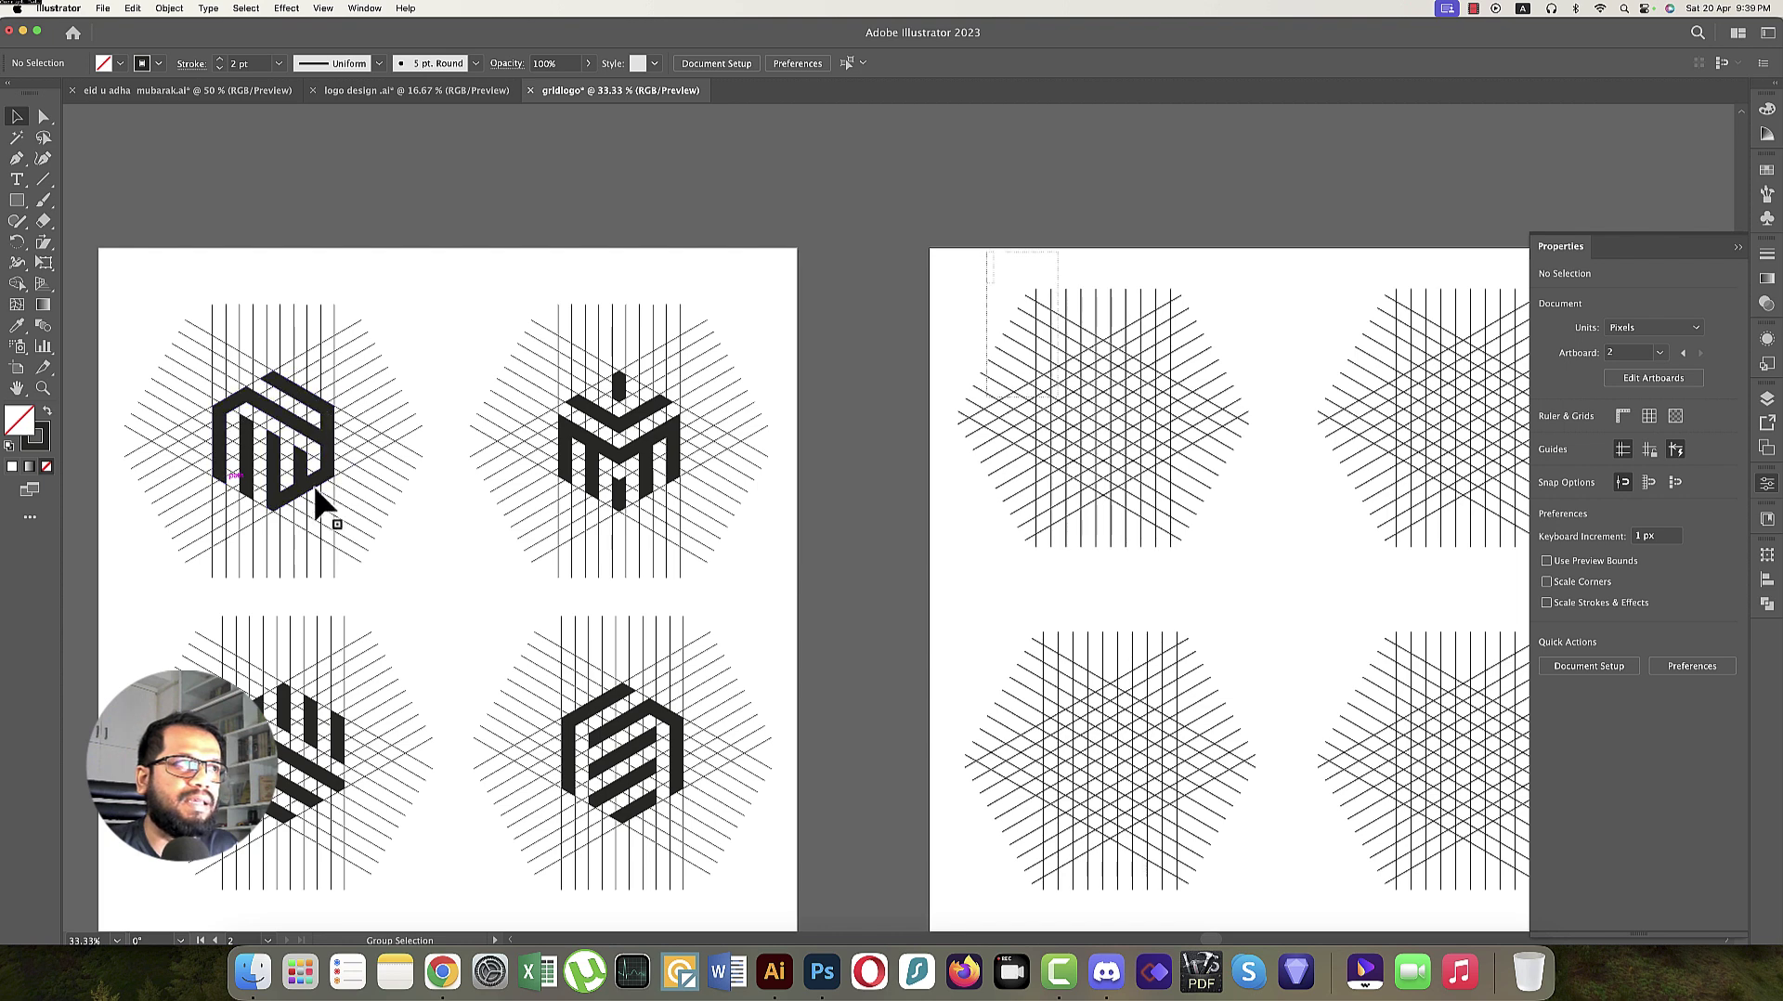
{"action": "left_click_drag", "start_coordinate": [1270, 600], "coordinate": [1274, 603]}
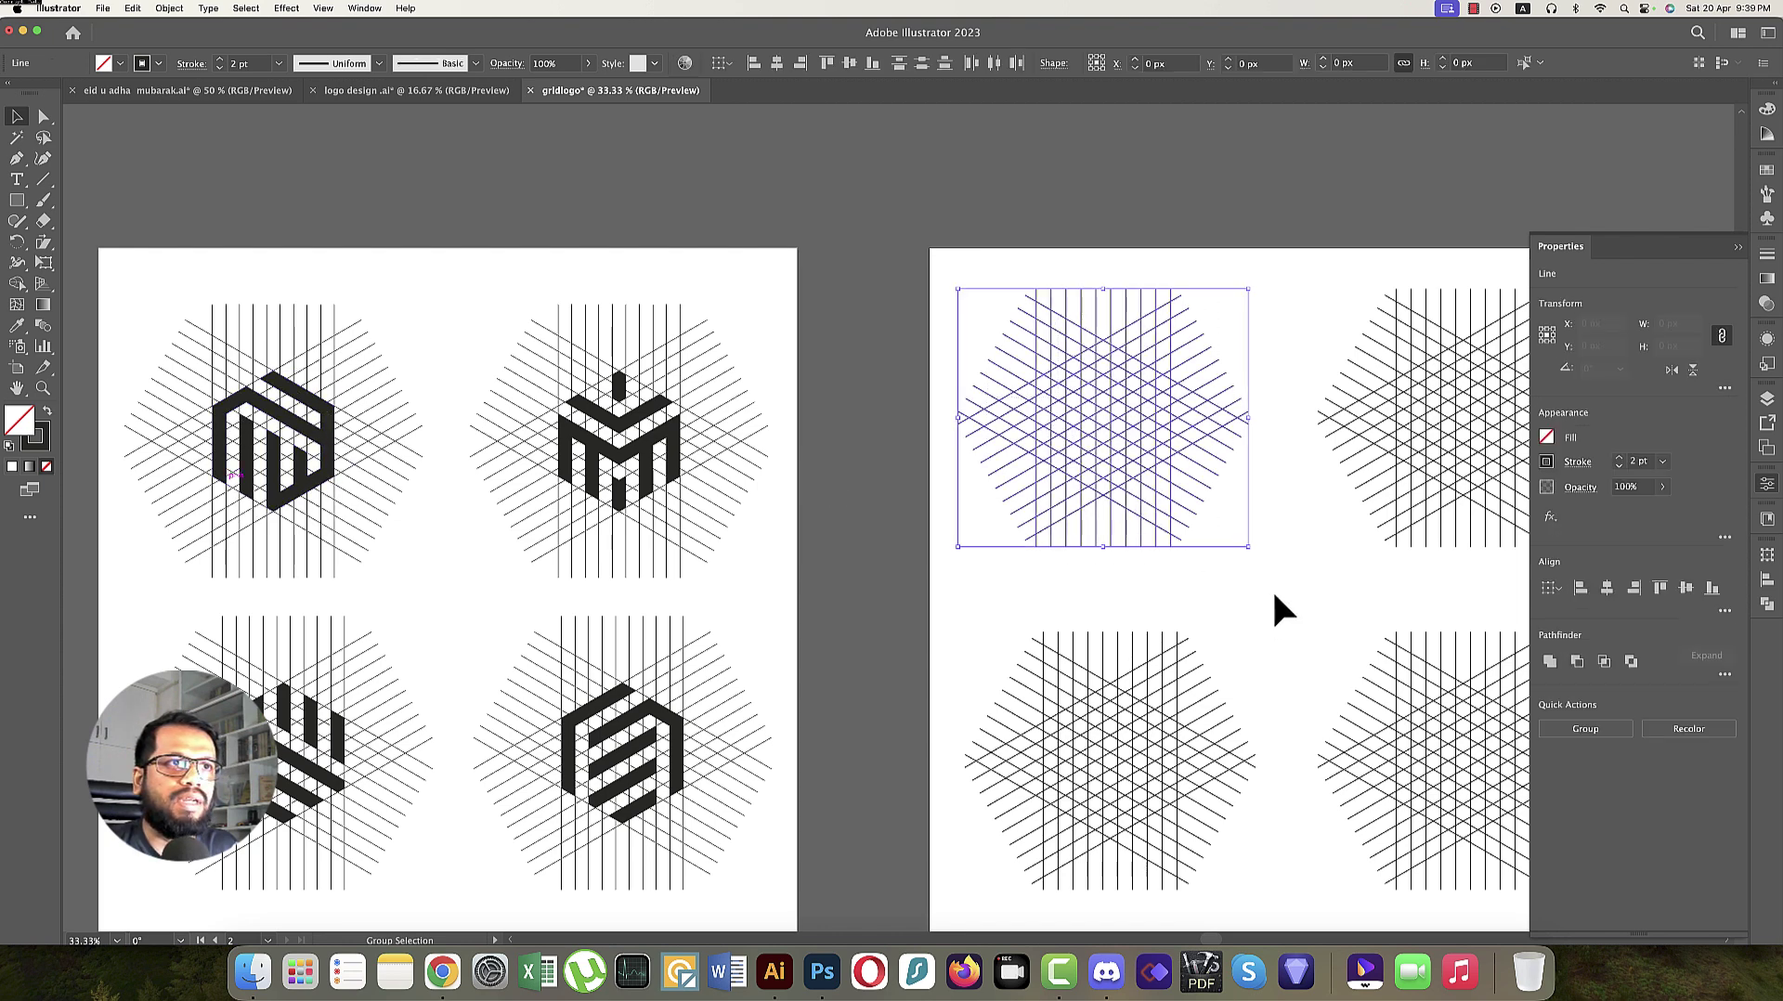
{"action": "left_click", "coordinate": [20, 284]}
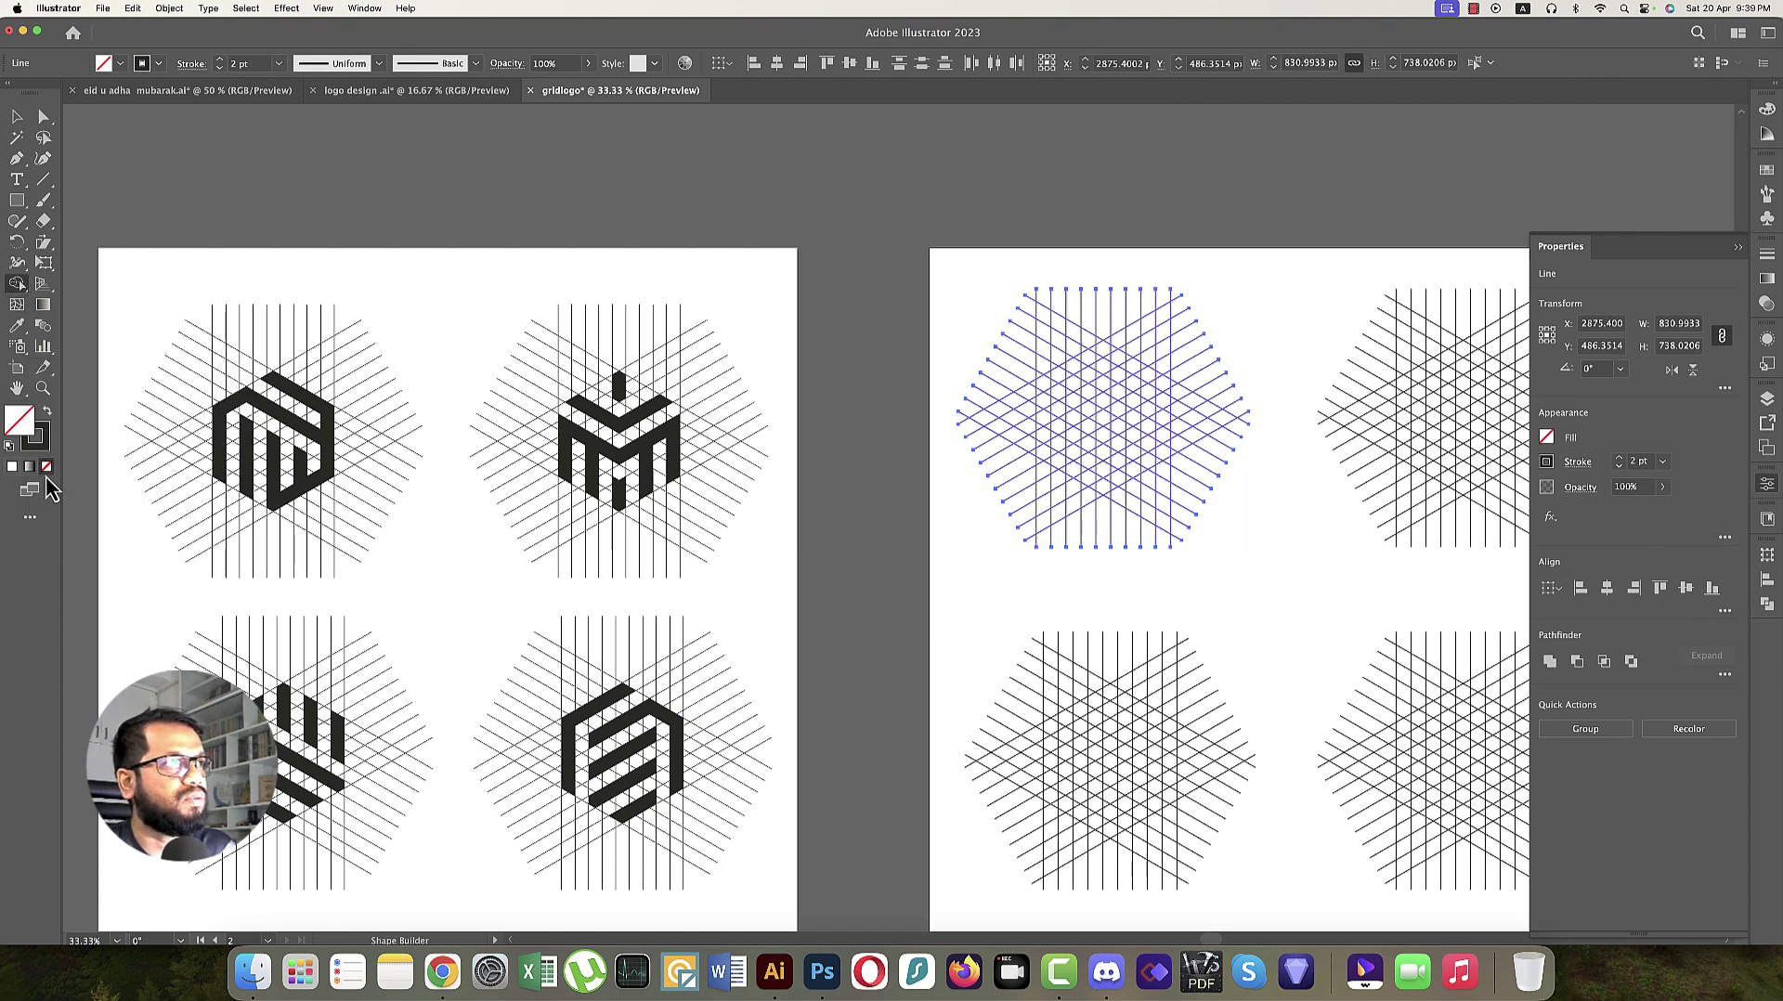
{"action": "left_click", "coordinate": [47, 412]}
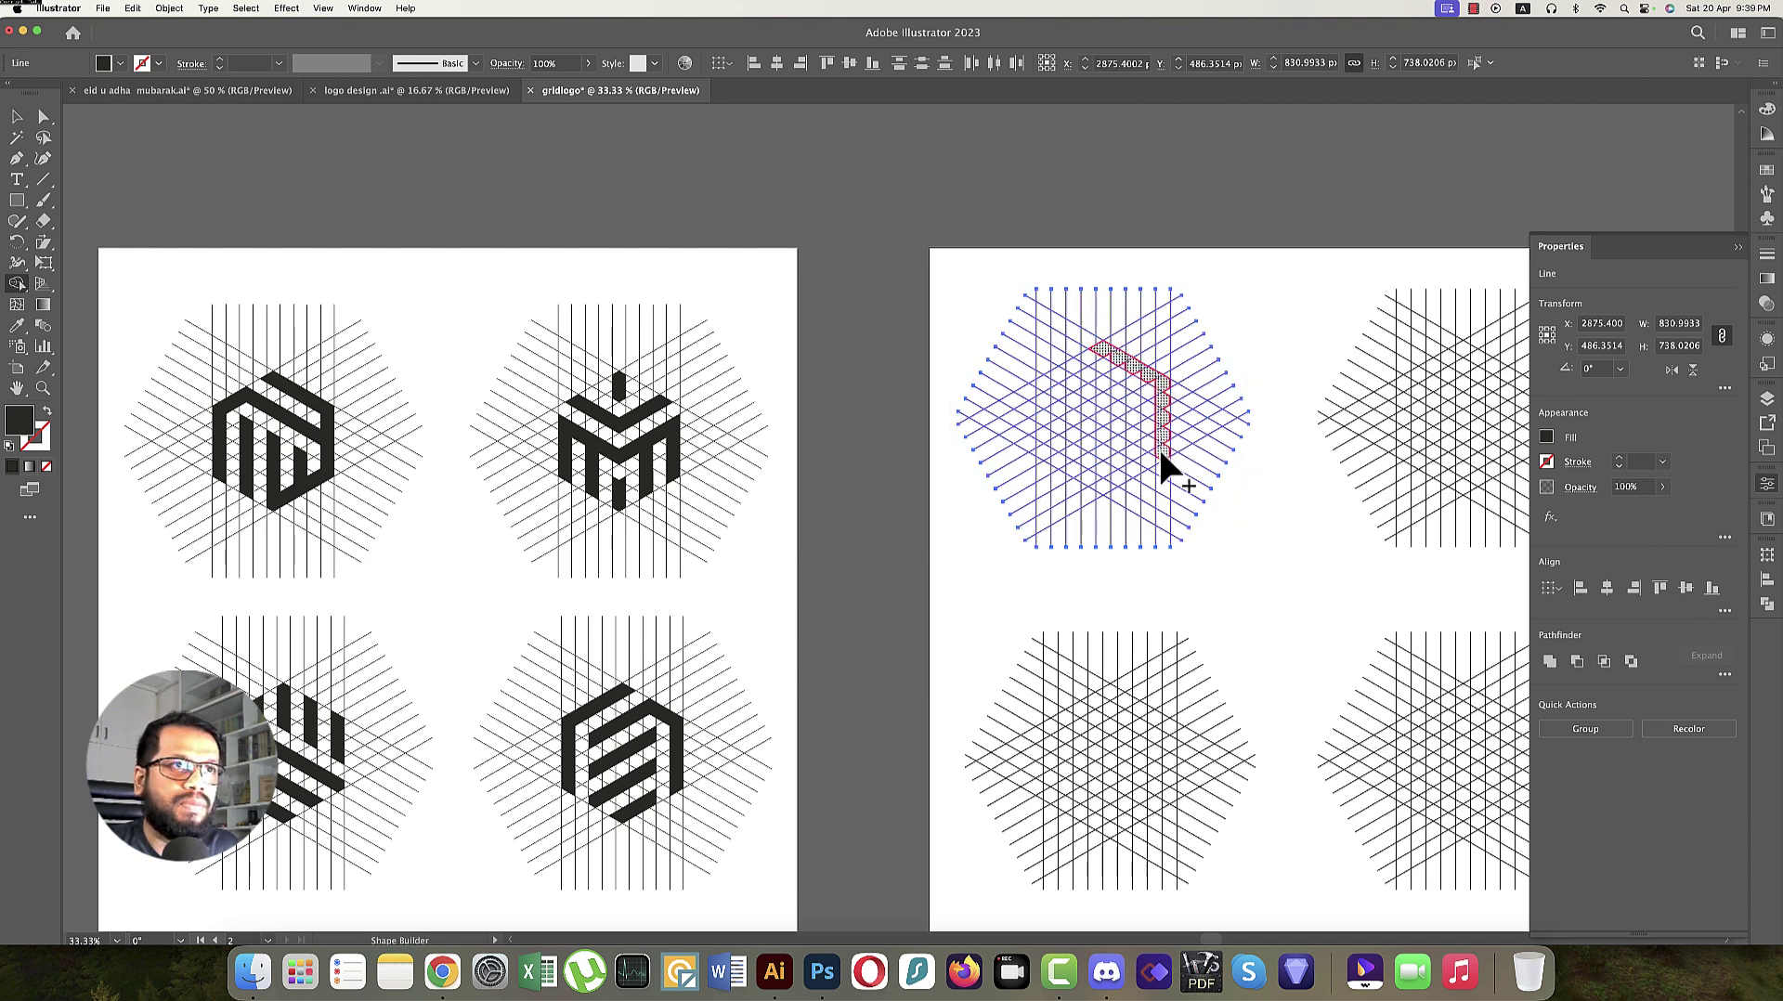
Merge grid cells into a black bent band and fill its lower, right and bottom notches.
{"action": "left_click_drag", "start_coordinate": [1105, 488], "coordinate": [1103, 484]}
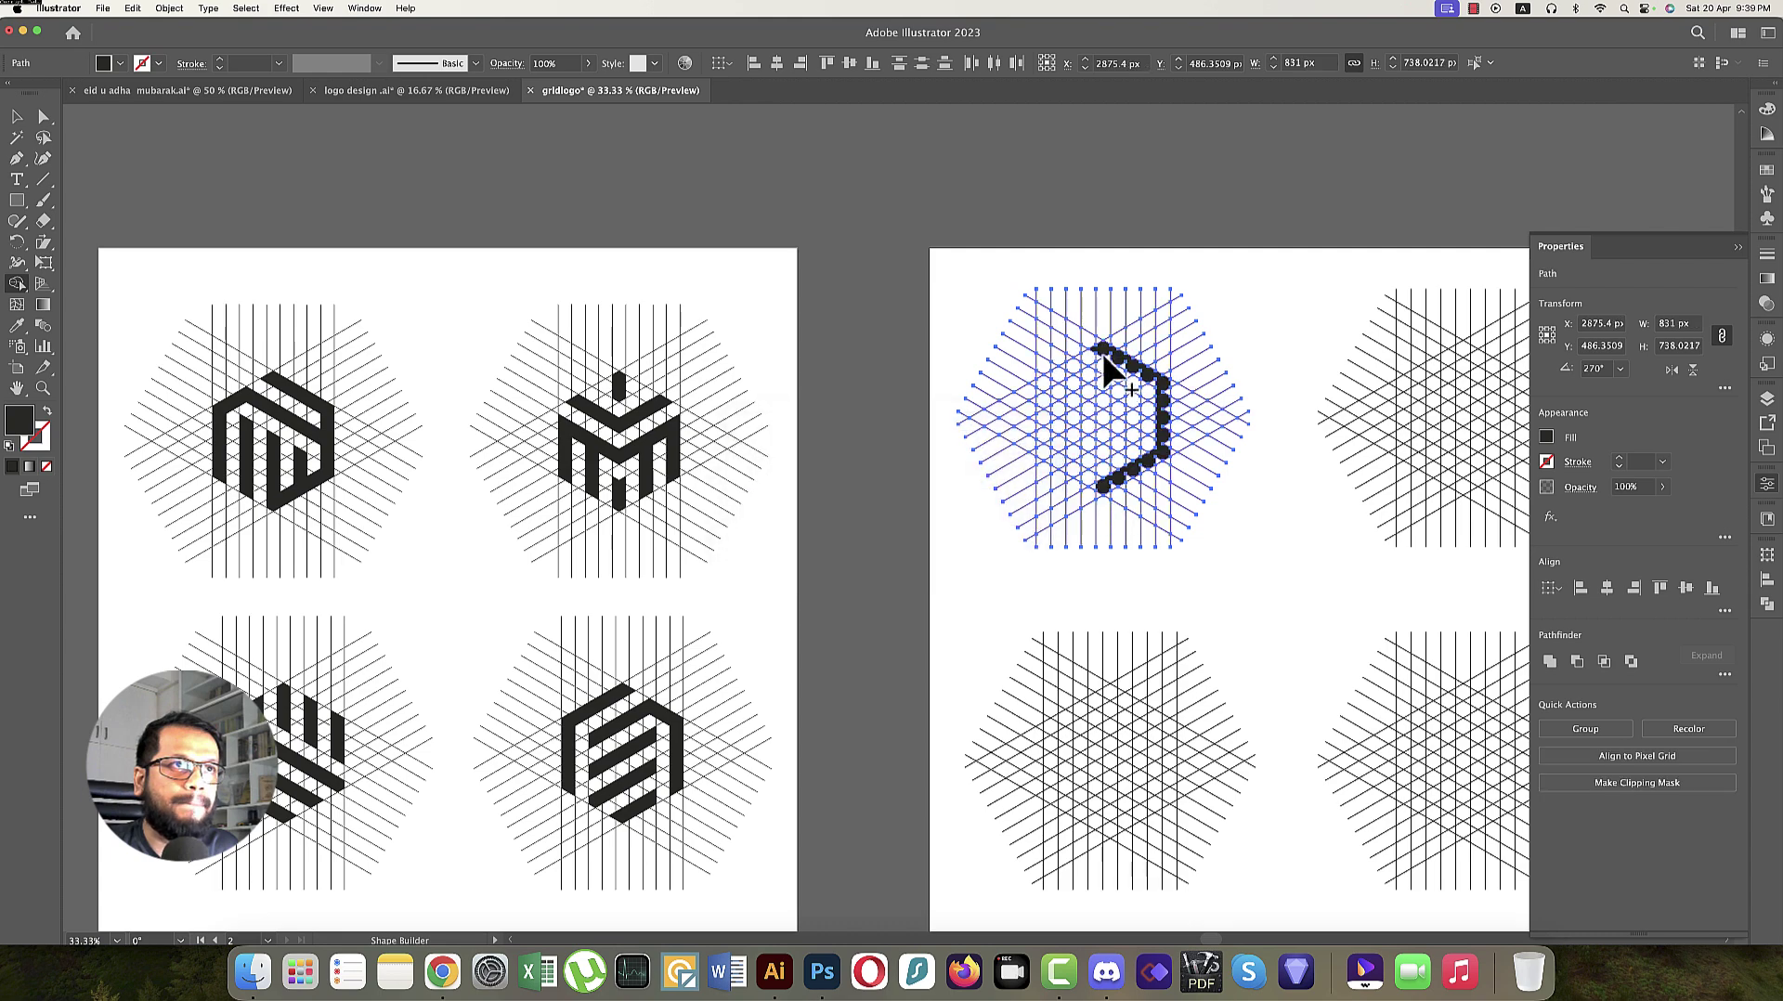
{"action": "scroll", "coordinate": [1103, 370], "scroll_direction": "up", "scroll_amount": 3}
{"action": "left_click", "coordinate": [912, 342]}
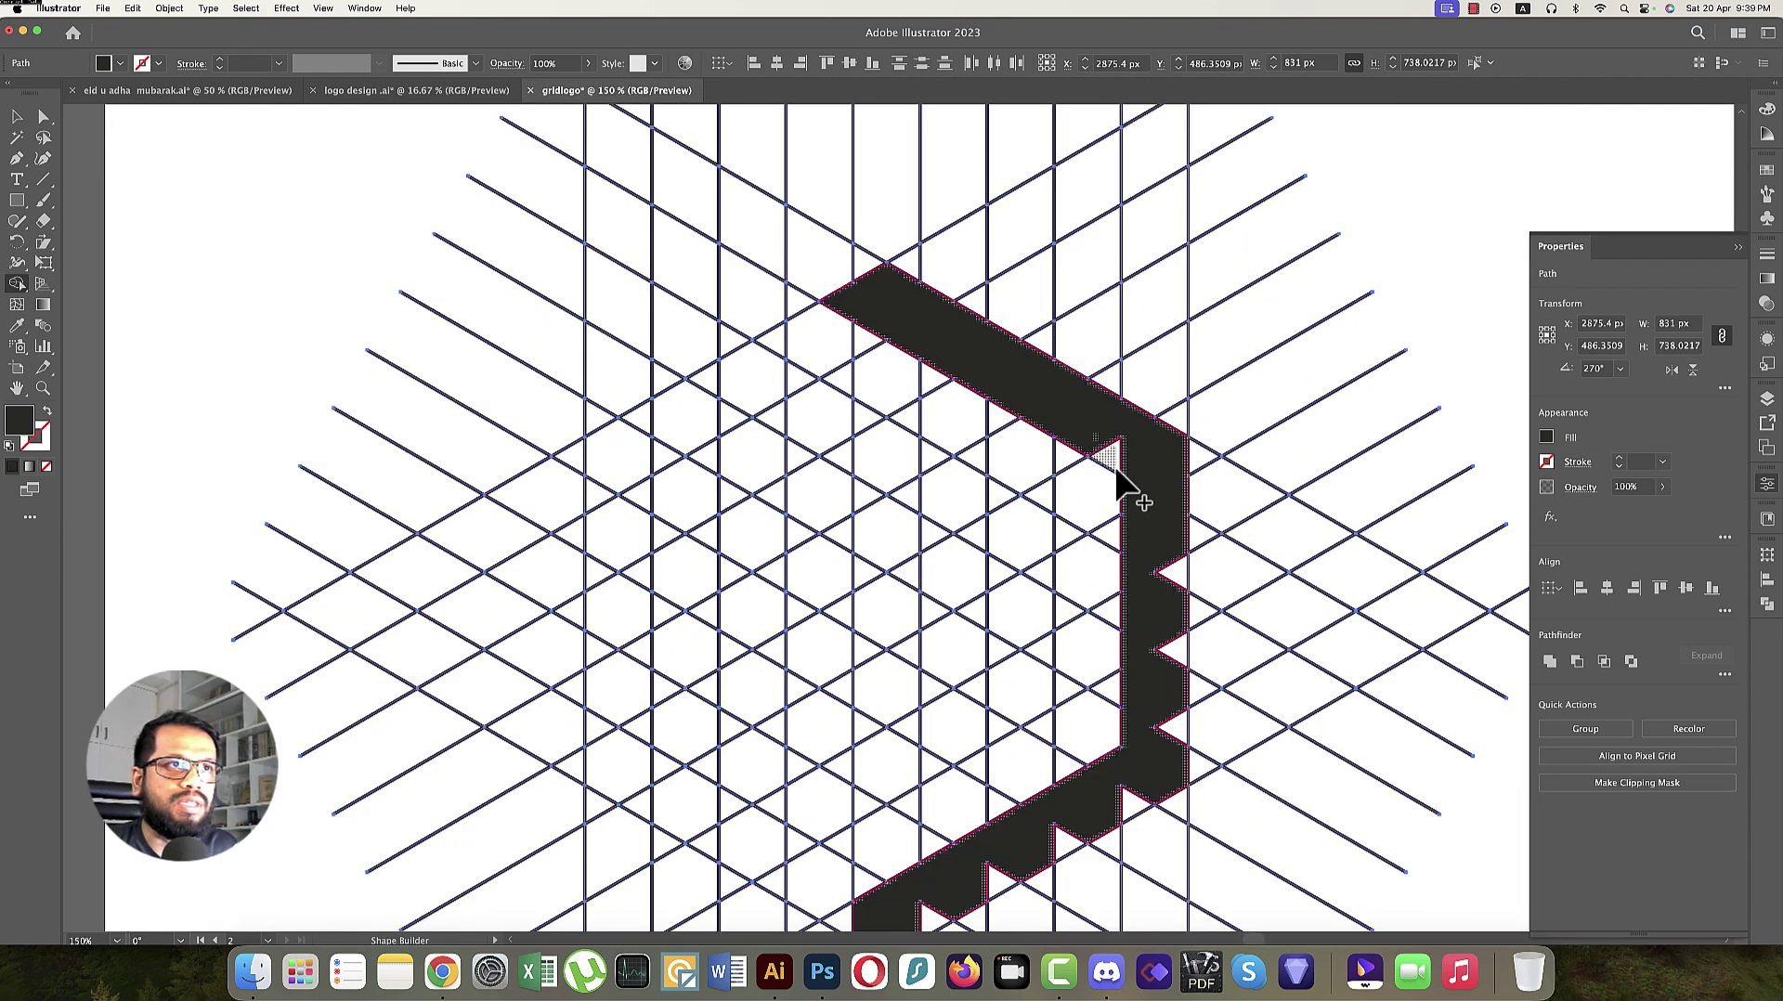
{"action": "scroll", "coordinate": [1147, 398], "scroll_direction": "up", "scroll_amount": 1}
{"action": "mouse_move", "coordinate": [1168, 406]}
{"action": "left_mouse_down"}
{"action": "mouse_move", "coordinate": [1159, 608]}
{"action": "mouse_move", "coordinate": [1099, 668]}
{"action": "mouse_move", "coordinate": [908, 756]}
{"action": "mouse_move", "coordinate": [934, 757]}
{"action": "left_mouse_up"}
{"action": "scroll", "coordinate": [934, 757], "scroll_direction": "down", "scroll_amount": 3}
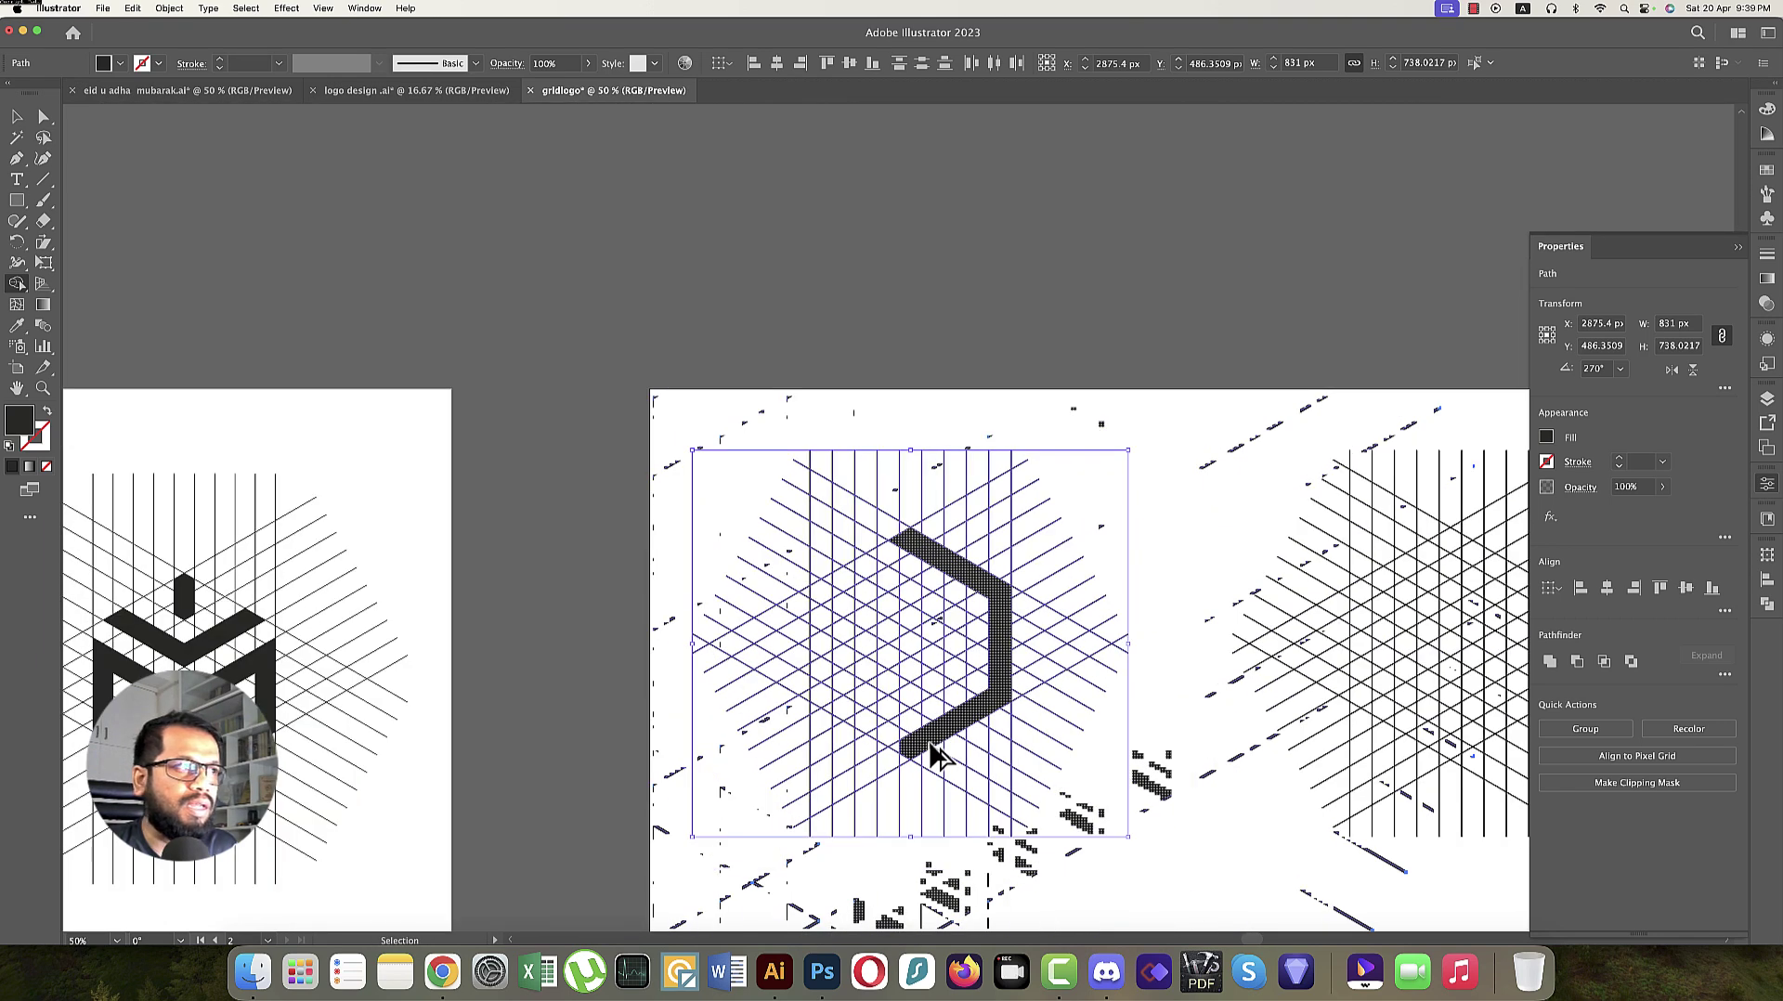
{"action": "left_click_drag", "start_coordinate": [629, 715], "coordinate": [814, 596]}
{"action": "scroll", "coordinate": [1194, 632], "scroll_direction": "down", "scroll_amount": 1}
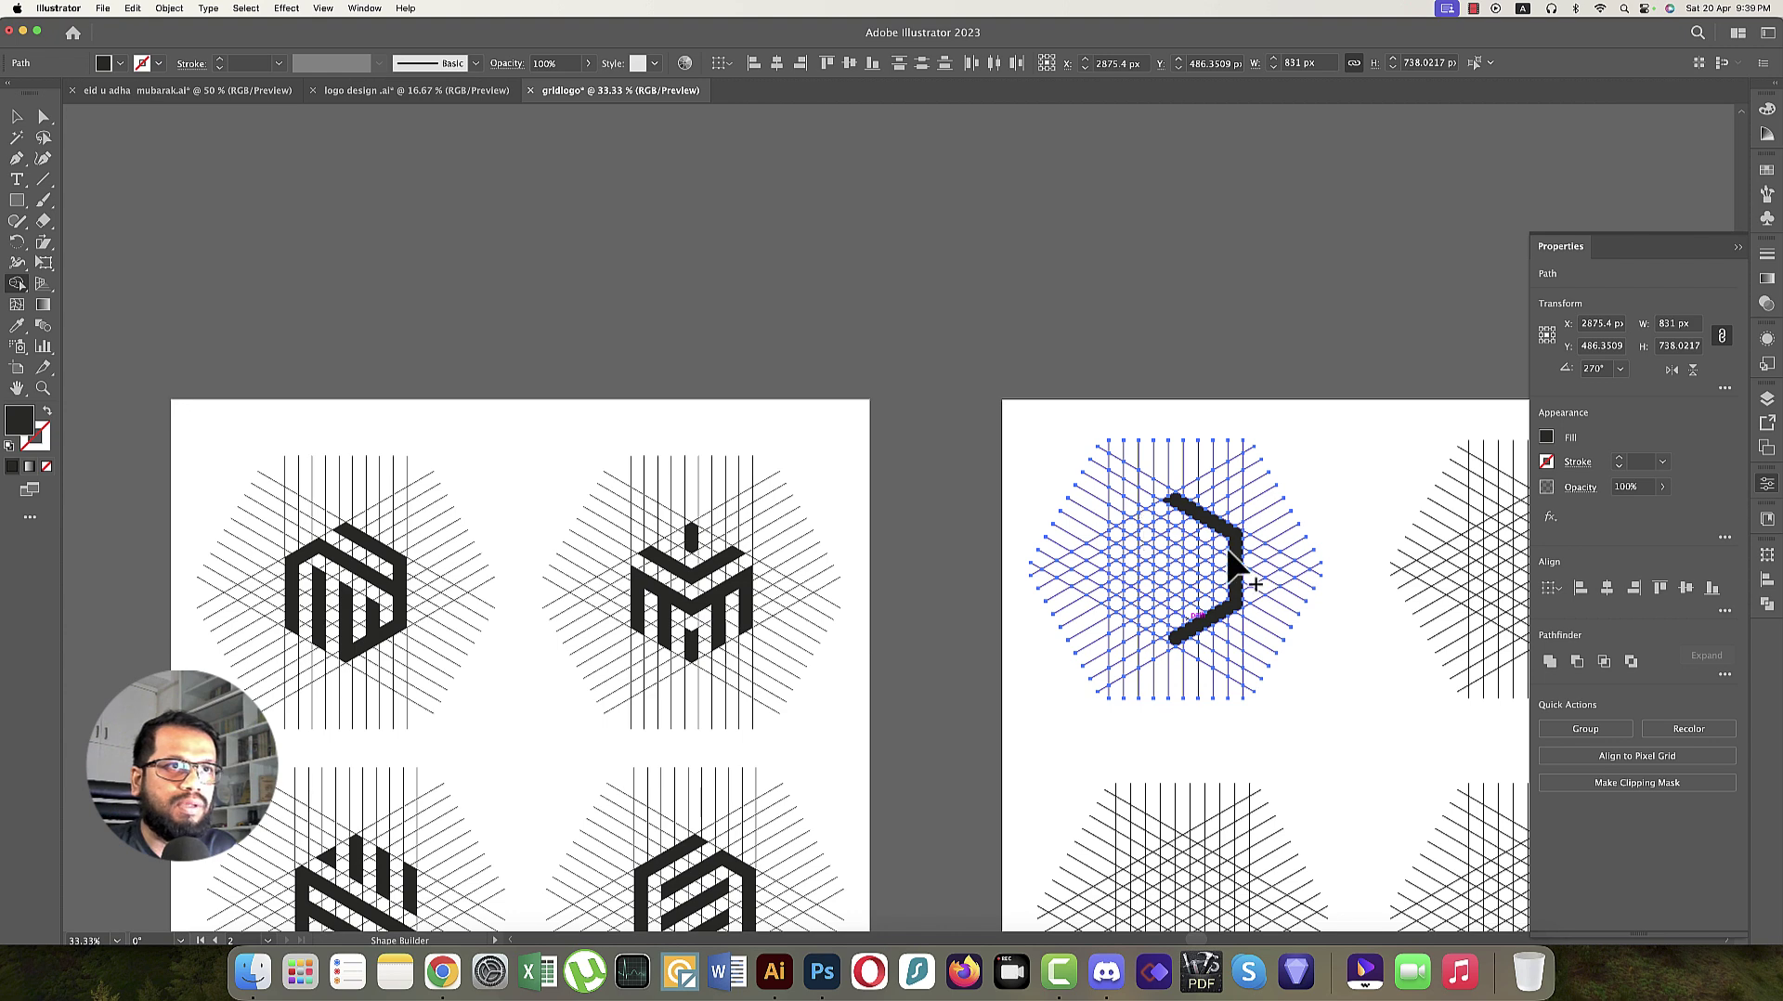
Shape Builder-merge the top strip, the outlined hexagon band and the left inner column into black solids.
{"action": "key", "text": "v"}
{"action": "scroll", "coordinate": [1227, 551], "scroll_direction": "up", "scroll_amount": 1}
{"action": "scroll", "coordinate": [1231, 562], "scroll_direction": "down", "scroll_amount": 1}
{"action": "key", "text": "shift+m"}
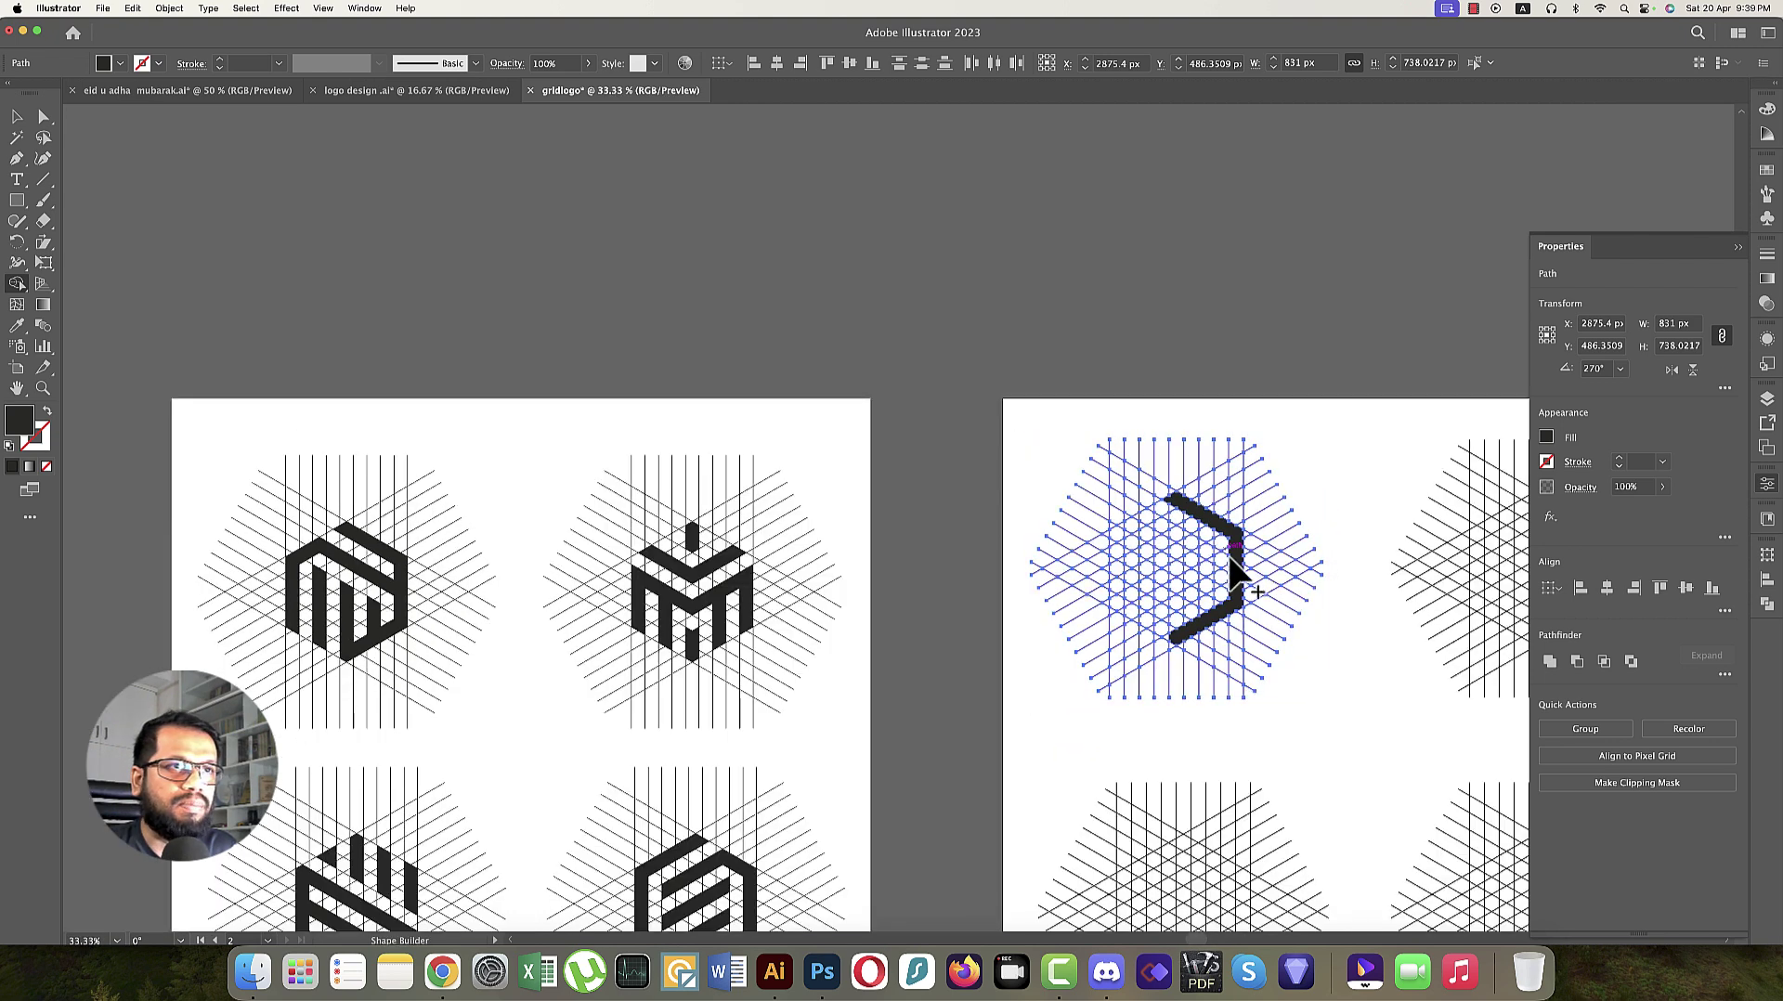
{"action": "left_click_drag", "start_coordinate": [1150, 523], "coordinate": [1116, 535]}
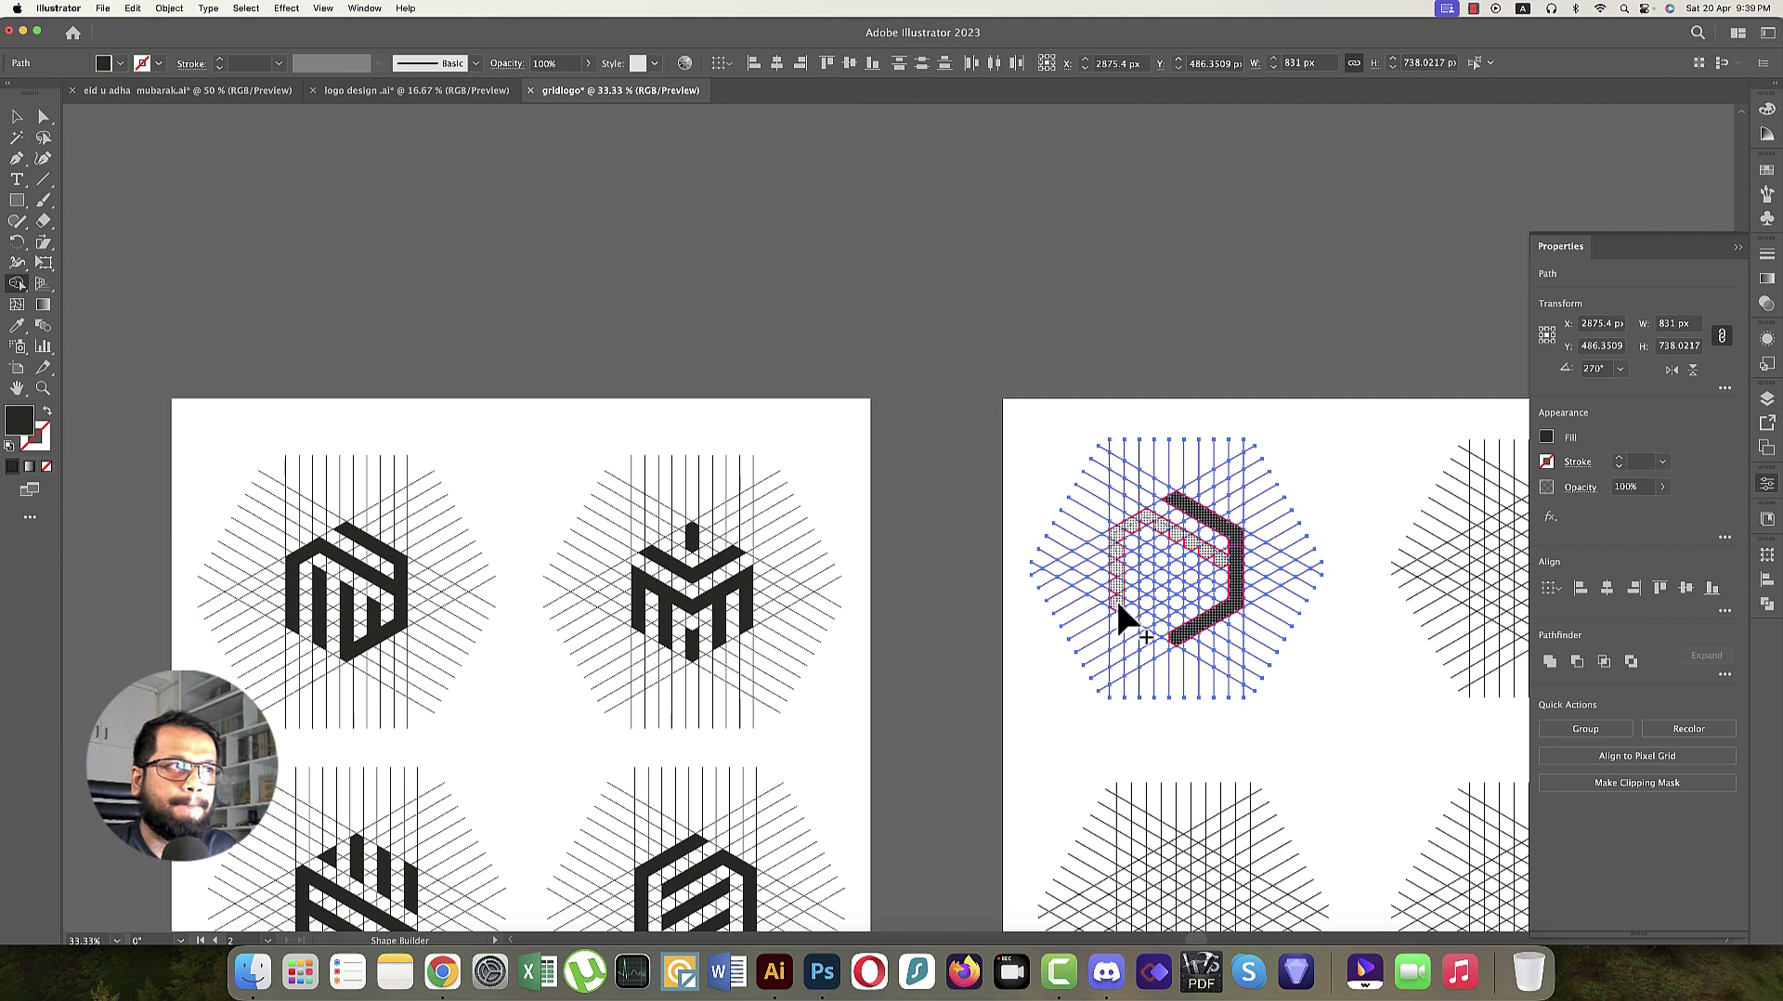
{"action": "left_click_drag", "start_coordinate": [1119, 604], "coordinate": [1119, 603]}
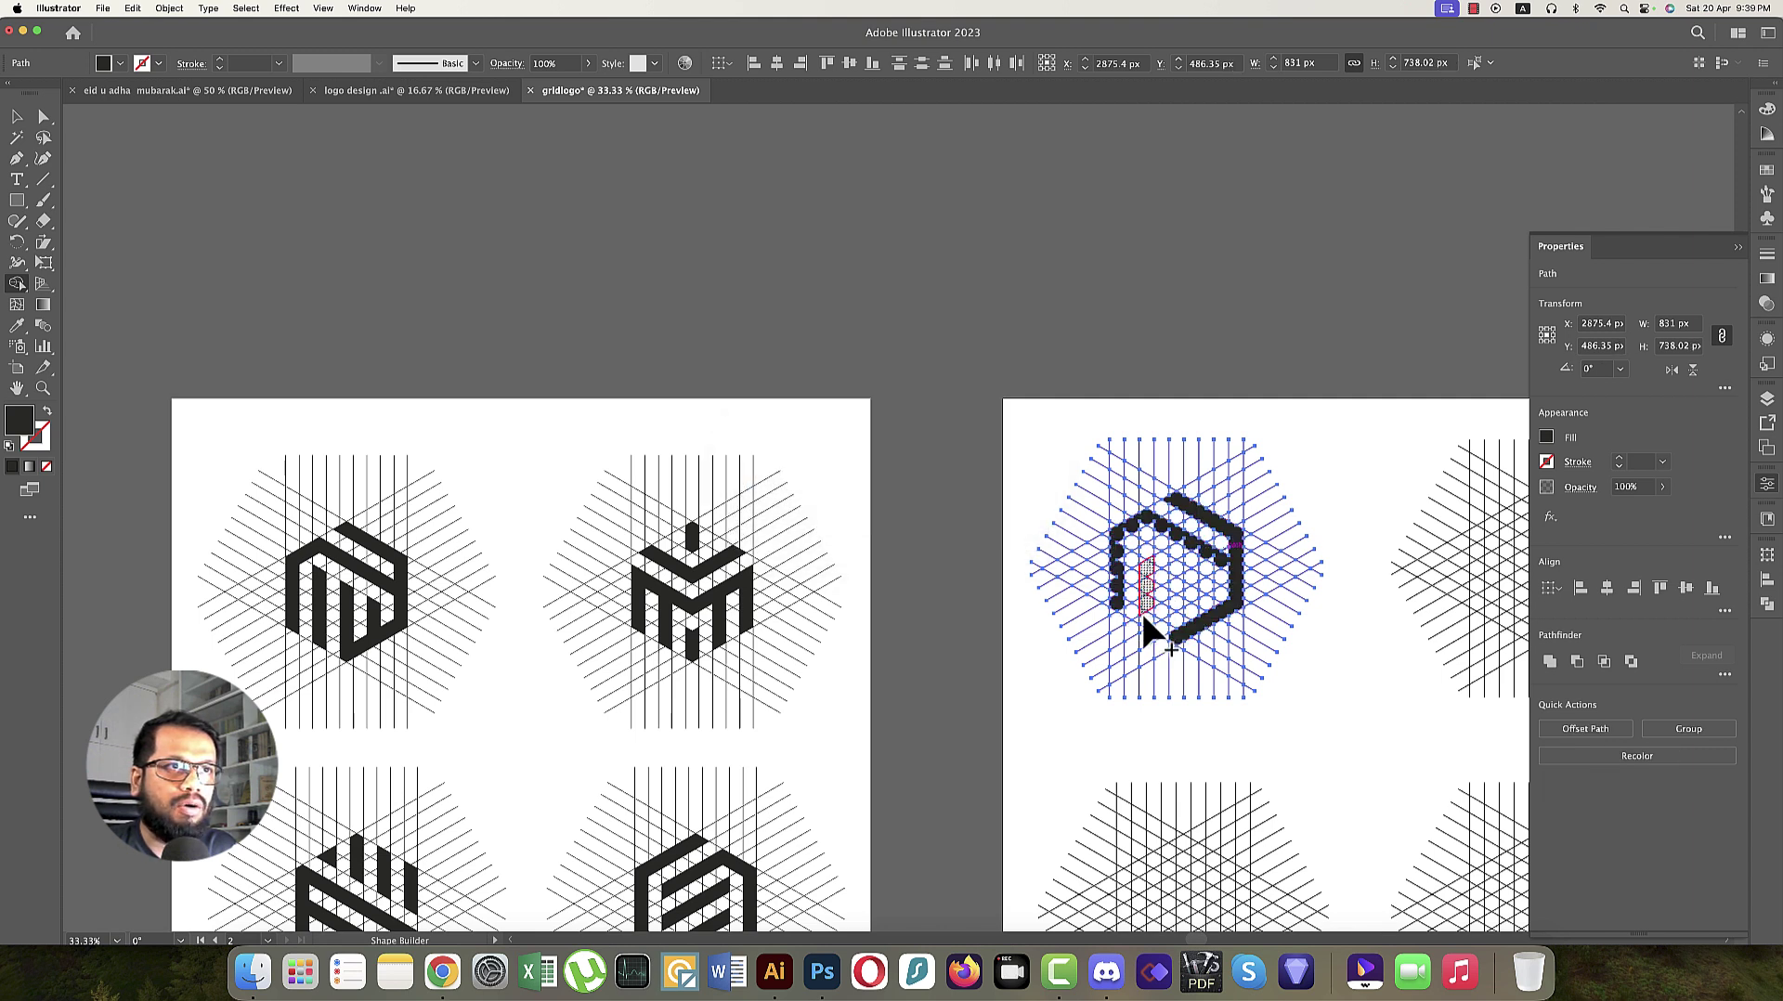
{"action": "mouse_move", "coordinate": [1146, 626]}
{"action": "left_mouse_down"}
{"action": "mouse_move", "coordinate": [1206, 658]}
{"action": "mouse_move", "coordinate": [1178, 565]}
{"action": "left_mouse_up"}
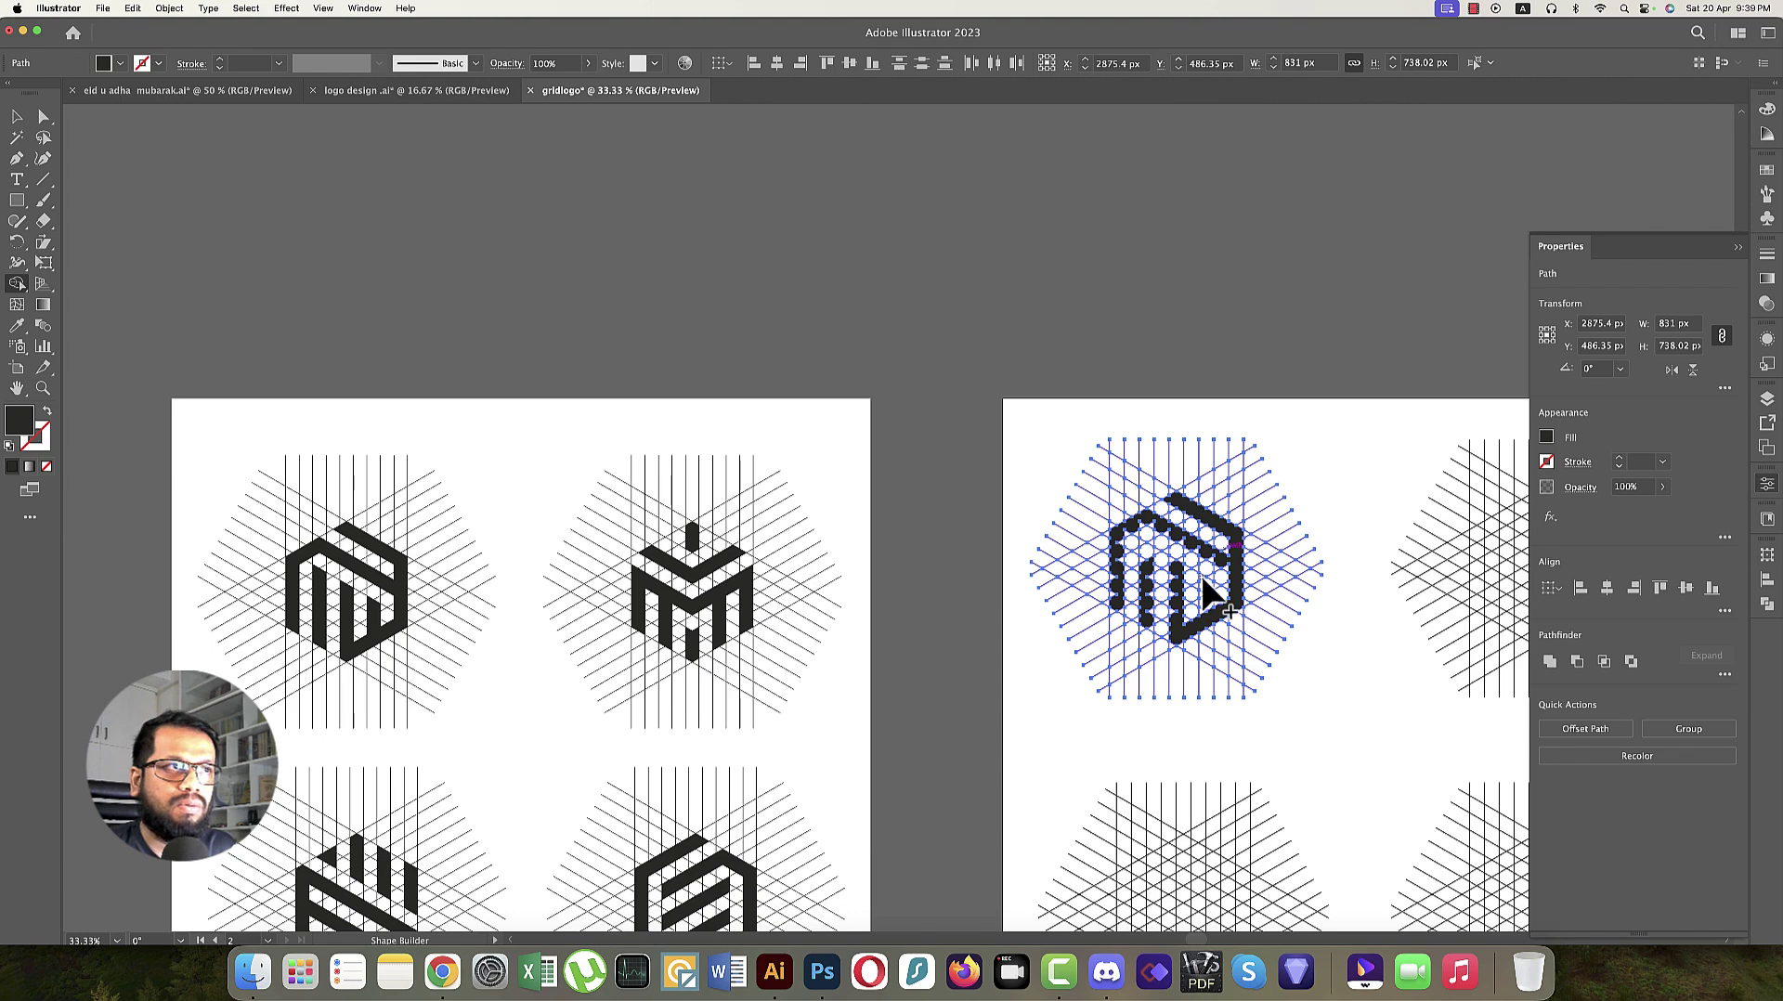
{"action": "scroll", "coordinate": [1207, 623], "scroll_direction": "up", "scroll_amount": 5}
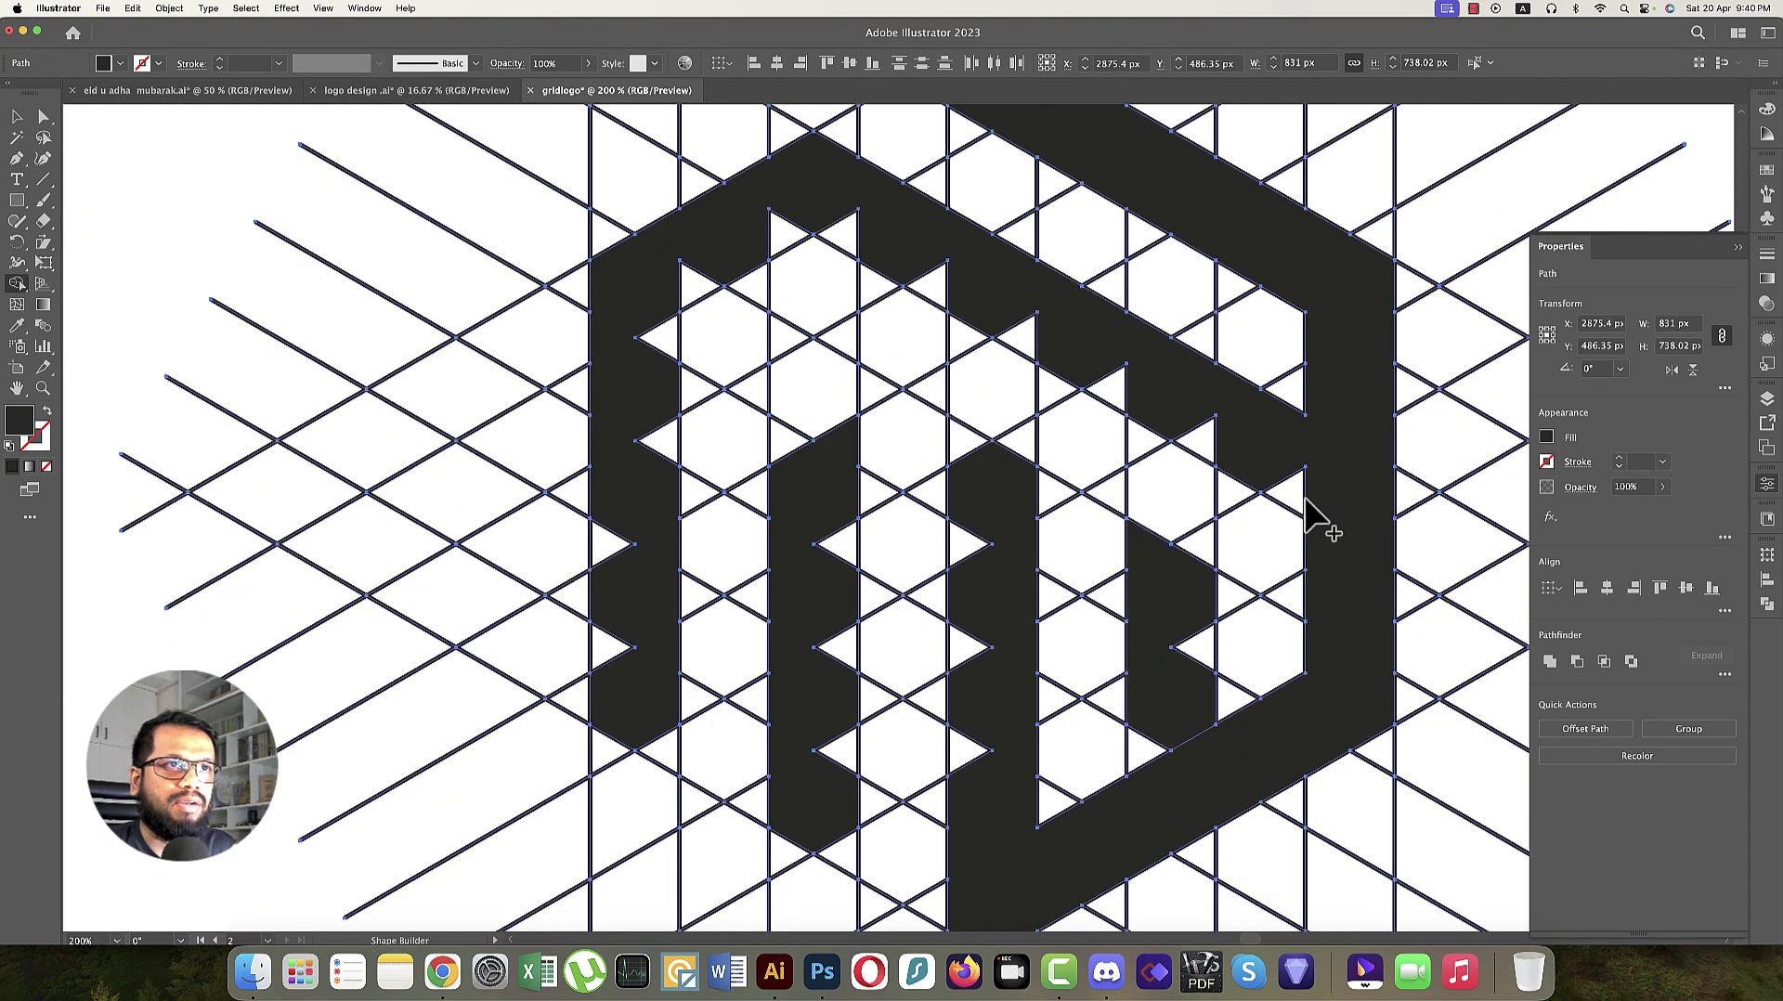
Merge the cells of the middle column, the right piece and the top triangle into solid bars.
{"action": "mouse_move", "coordinate": [1315, 516]}
{"action": "left_mouse_down"}
{"action": "mouse_move", "coordinate": [933, 258]}
{"action": "mouse_move", "coordinate": [798, 213]}
{"action": "mouse_move", "coordinate": [702, 263]}
{"action": "mouse_move", "coordinate": [646, 321]}
{"action": "mouse_move", "coordinate": [669, 303]}
{"action": "mouse_move", "coordinate": [674, 477]}
{"action": "mouse_move", "coordinate": [621, 536]}
{"action": "mouse_move", "coordinate": [604, 610]}
{"action": "mouse_move", "coordinate": [626, 633]}
{"action": "mouse_move", "coordinate": [628, 717]}
{"action": "mouse_move", "coordinate": [616, 655]}
{"action": "mouse_move", "coordinate": [675, 771]}
{"action": "left_mouse_up"}
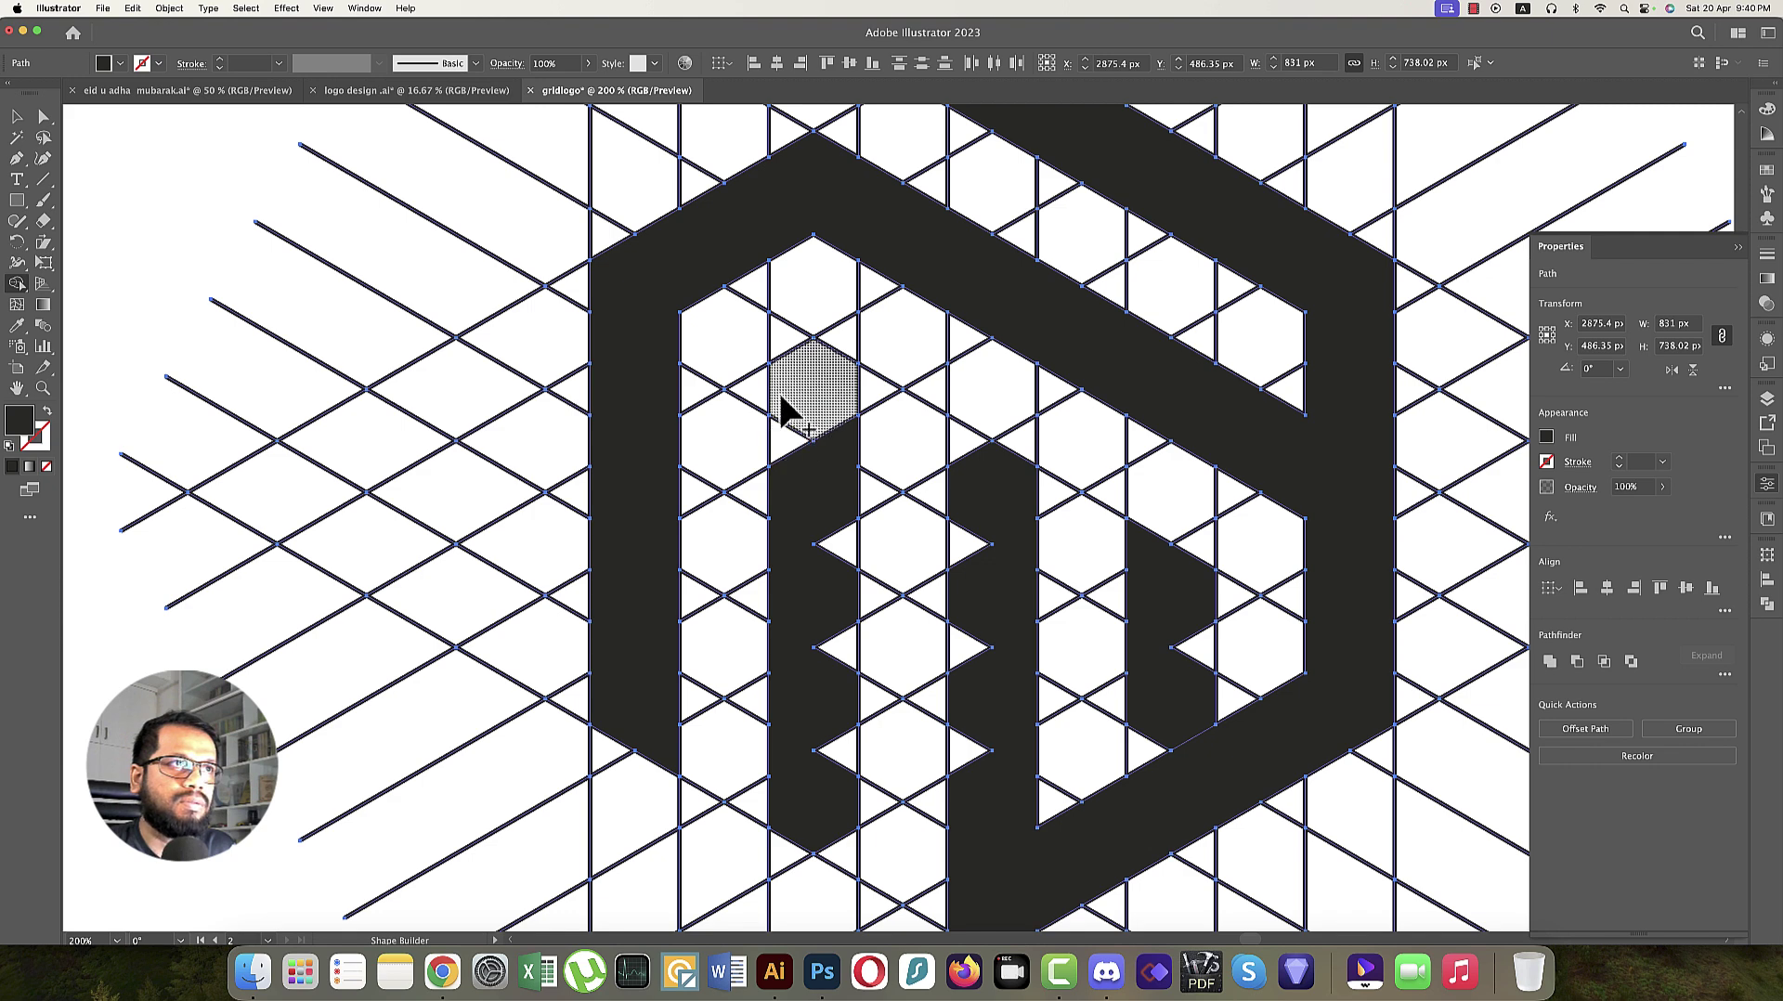
{"action": "mouse_move", "coordinate": [784, 465]}
{"action": "left_mouse_down"}
{"action": "mouse_move", "coordinate": [844, 599]}
{"action": "mouse_move", "coordinate": [1021, 475]}
{"action": "mouse_move", "coordinate": [976, 494]}
{"action": "mouse_move", "coordinate": [957, 448]}
{"action": "mouse_move", "coordinate": [991, 632]}
{"action": "mouse_move", "coordinate": [963, 633]}
{"action": "mouse_move", "coordinate": [966, 748]}
{"action": "mouse_move", "coordinate": [994, 771]}
{"action": "left_mouse_up"}
{"action": "mouse_move", "coordinate": [1187, 637]}
{"action": "left_mouse_down"}
{"action": "mouse_move", "coordinate": [1190, 732]}
{"action": "mouse_move", "coordinate": [1152, 804]}
{"action": "left_mouse_up"}
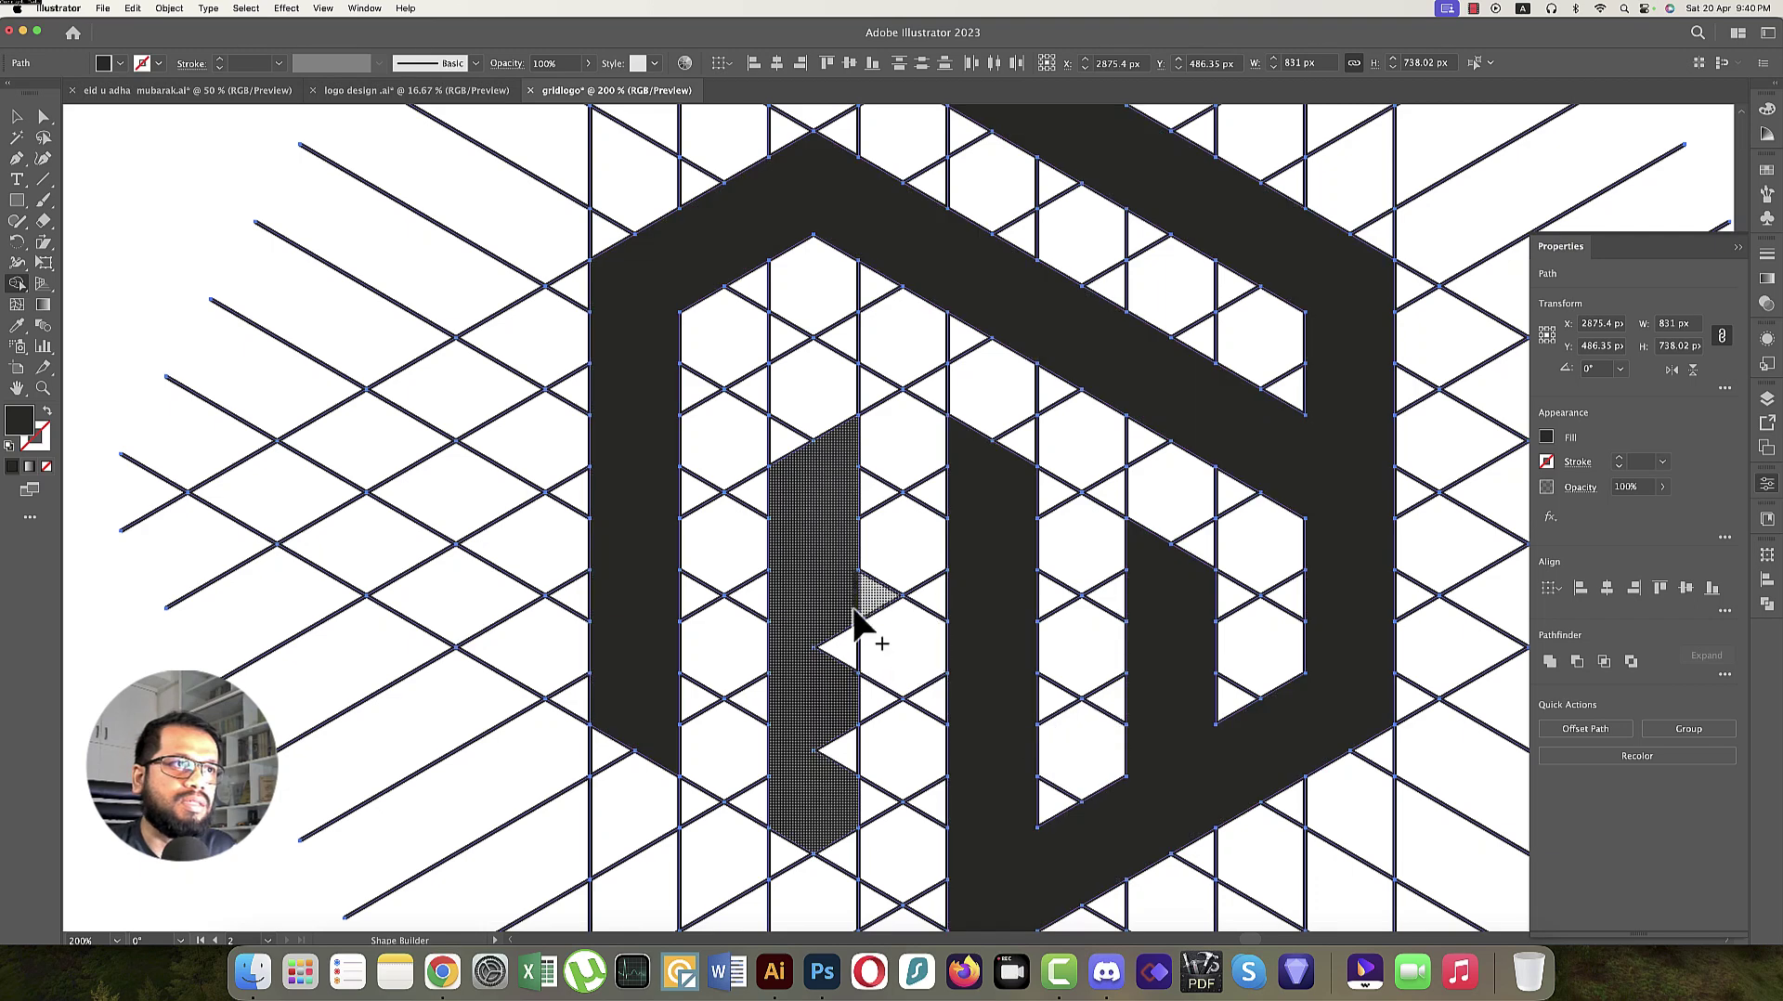
{"action": "mouse_move", "coordinate": [855, 613]}
{"action": "left_mouse_down"}
{"action": "mouse_move", "coordinate": [876, 843]}
{"action": "mouse_move", "coordinate": [779, 446]}
{"action": "left_mouse_up"}
{"action": "left_click", "coordinate": [783, 455]}
{"action": "key", "text": "v"}
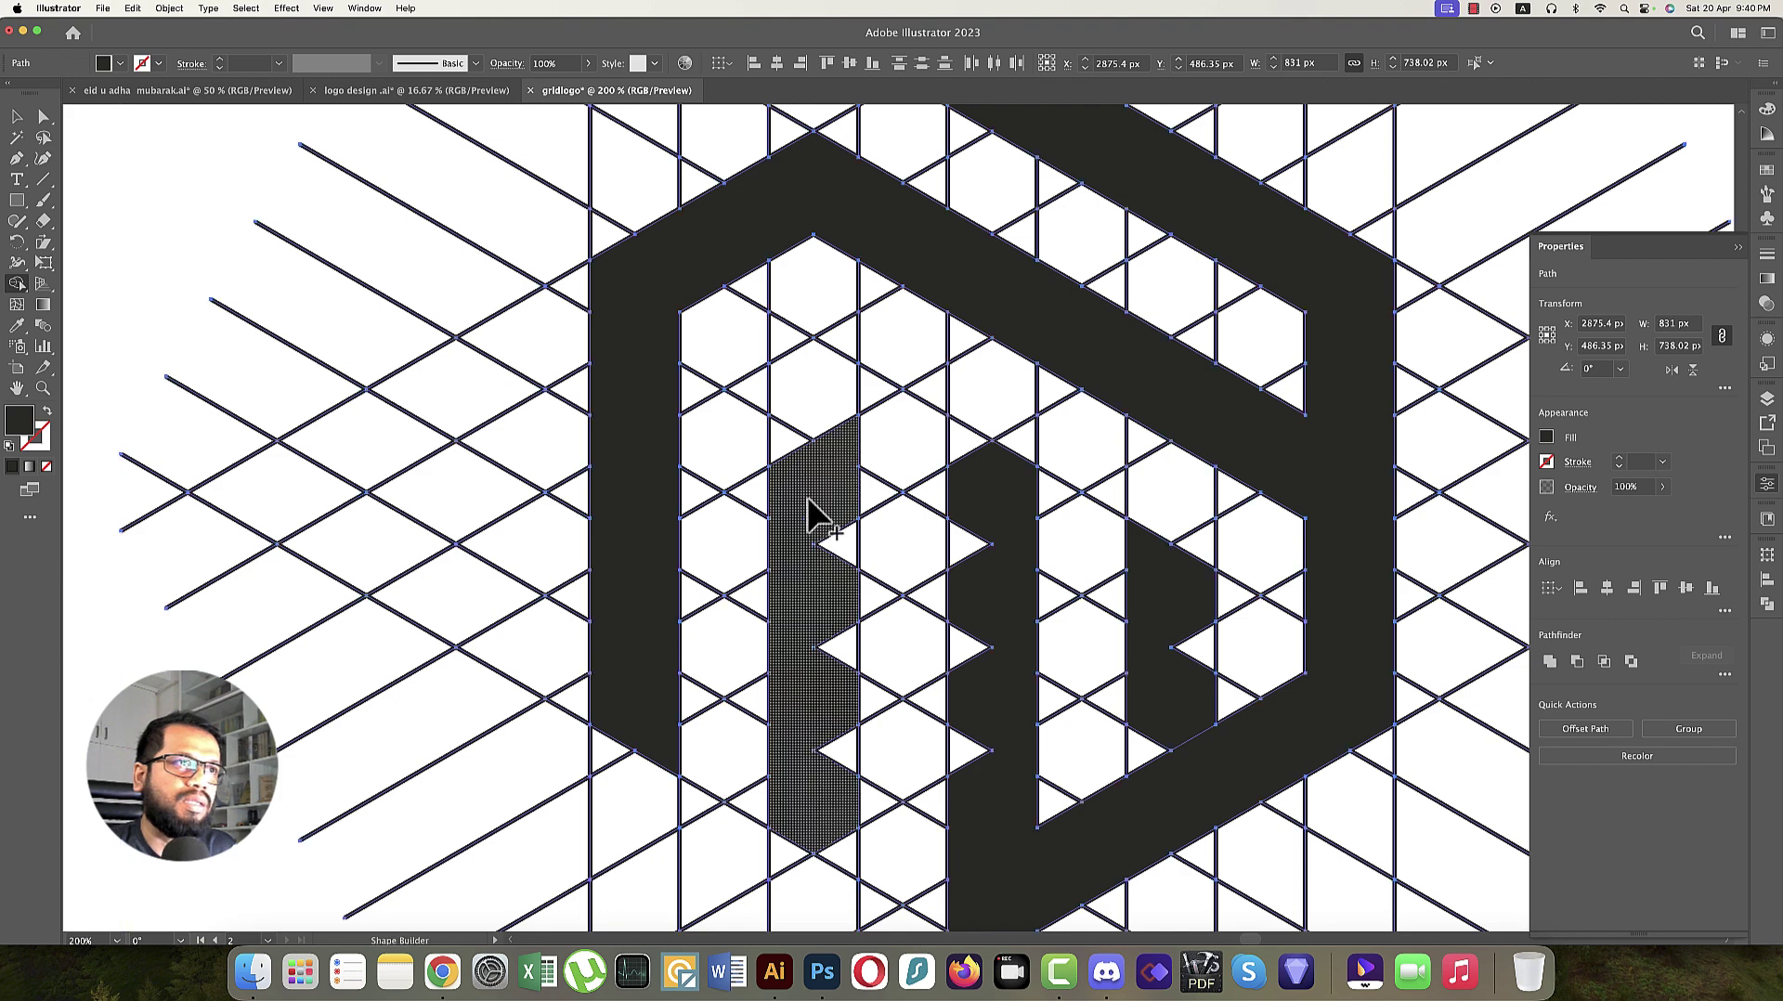
Fill the notch triangles, extend the left column upward, fill the right notch, then zoom out.
{"action": "mouse_move", "coordinate": [811, 510]}
{"action": "left_mouse_down"}
{"action": "mouse_move", "coordinate": [830, 799]}
{"action": "mouse_move", "coordinate": [808, 665]}
{"action": "left_mouse_up"}
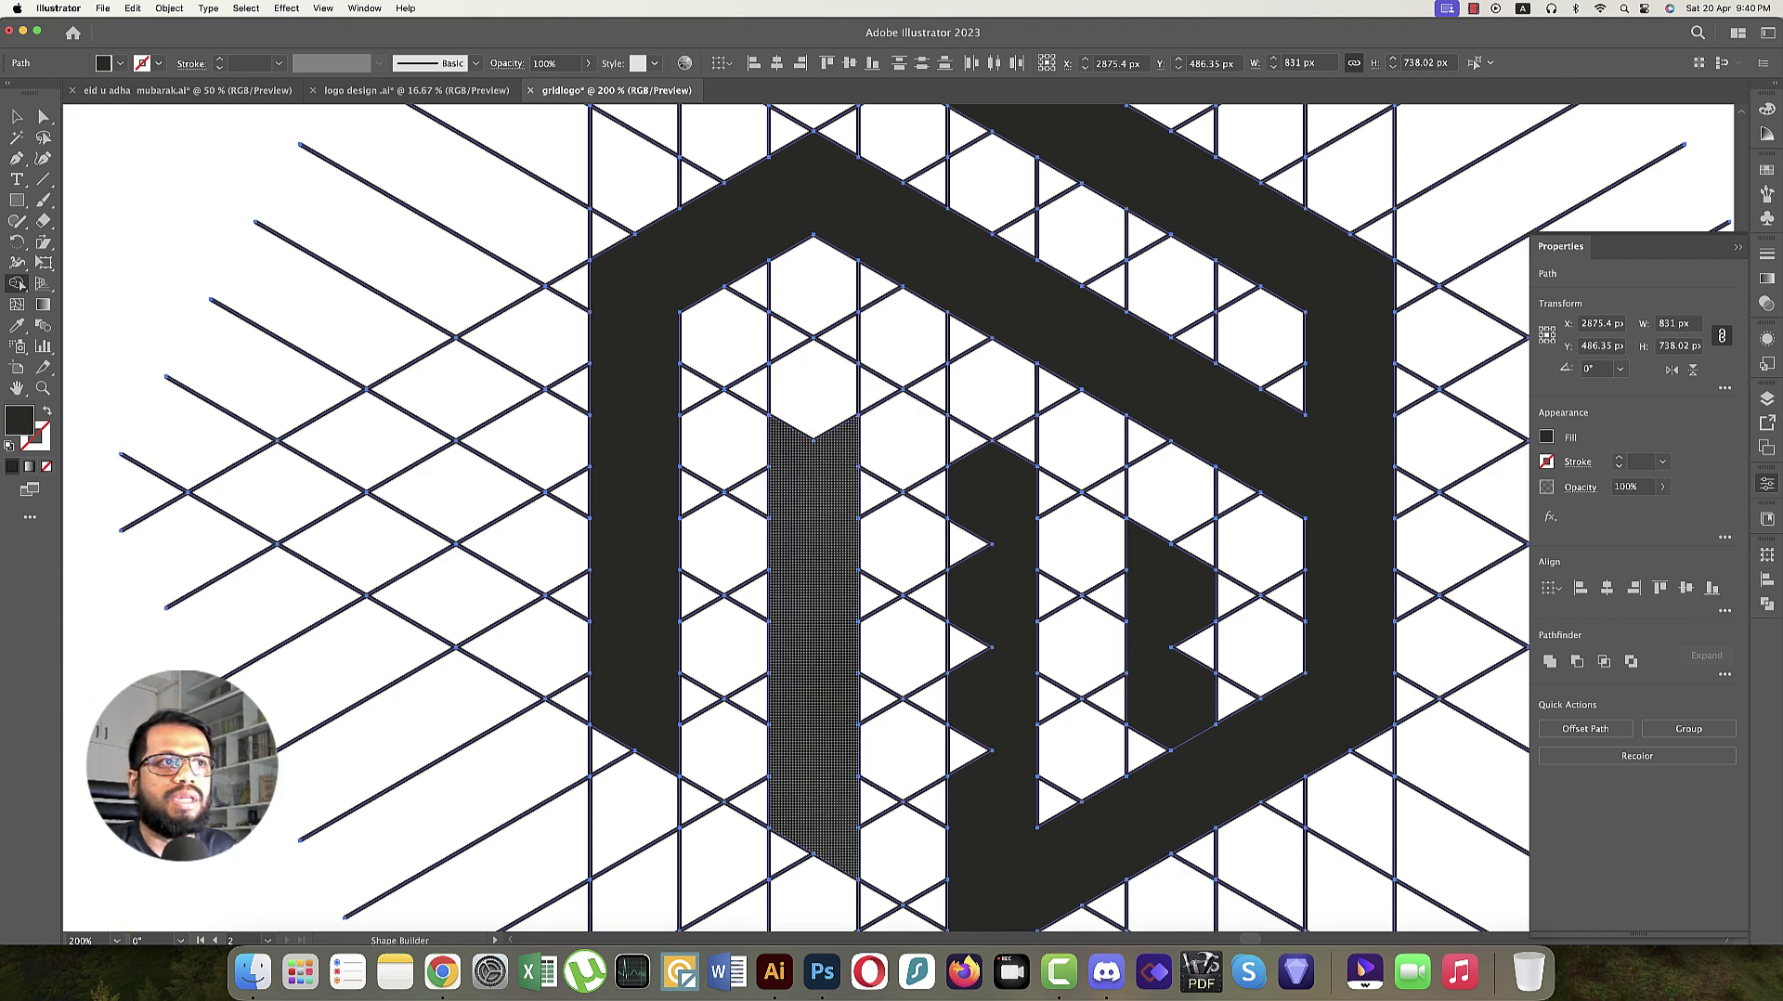
{"action": "mouse_move", "coordinate": [966, 555]}
{"action": "left_mouse_down"}
{"action": "mouse_move", "coordinate": [951, 421]}
{"action": "mouse_move", "coordinate": [981, 483]}
{"action": "left_mouse_up"}
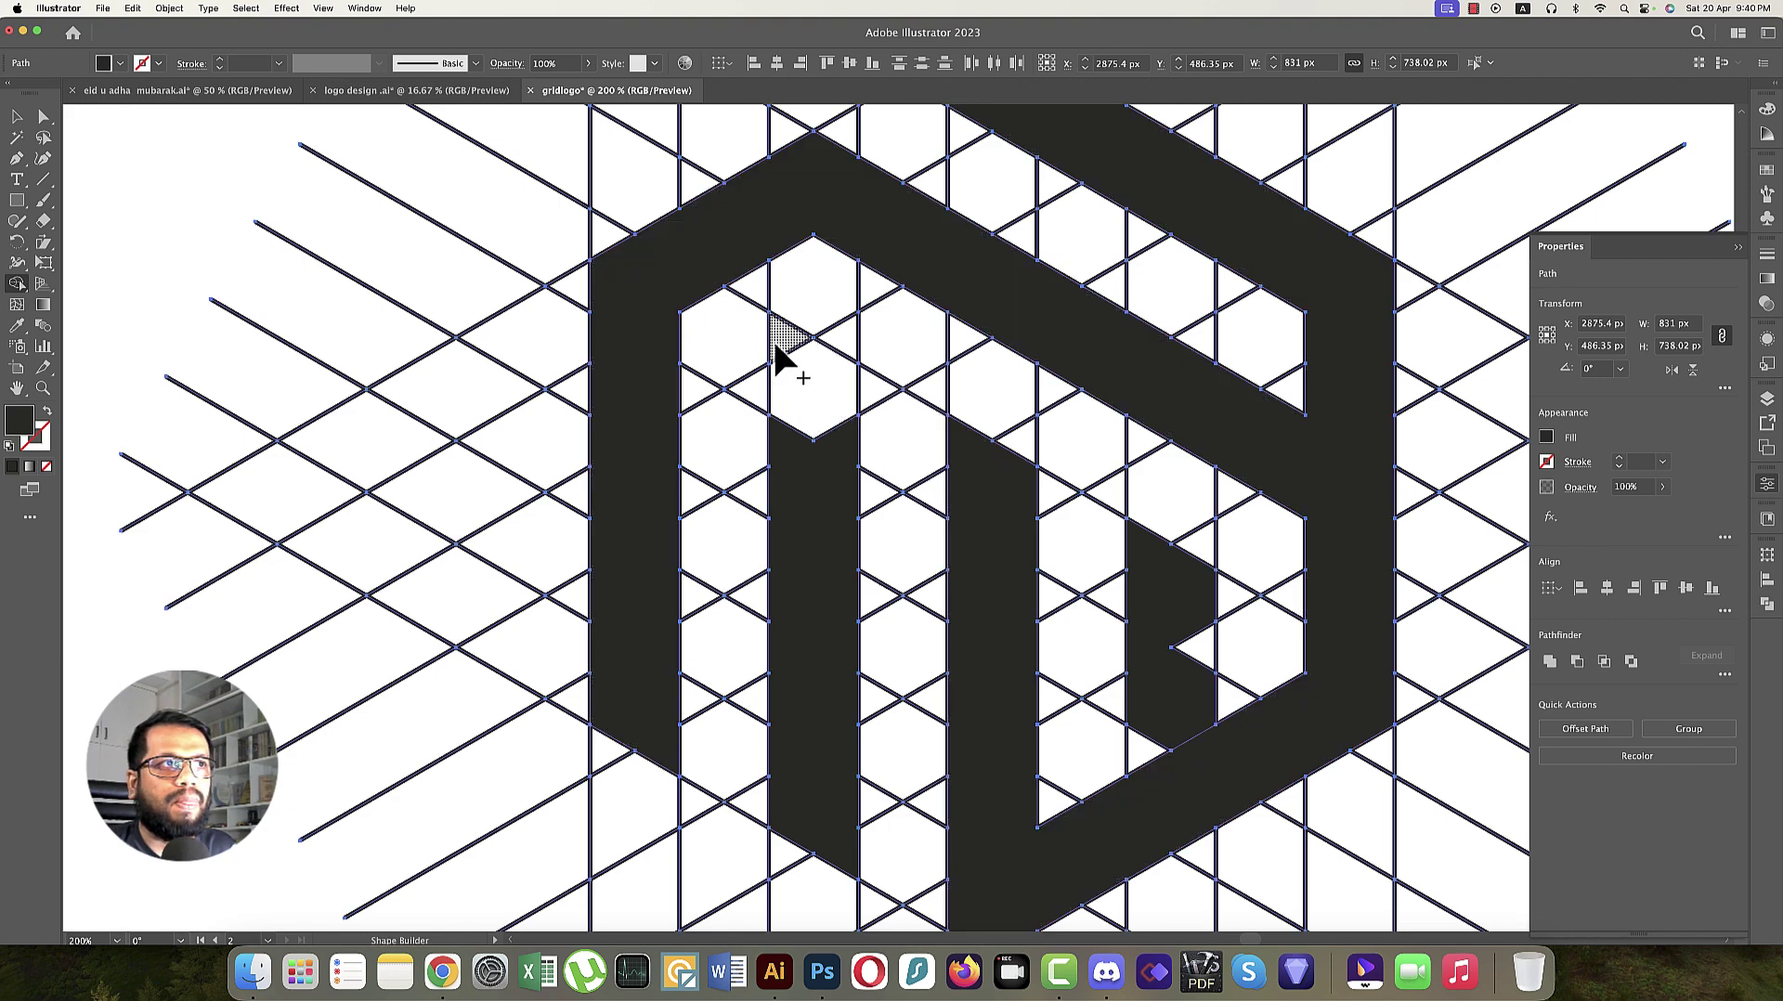
{"action": "left_click_drag", "start_coordinate": [775, 340], "coordinate": [805, 456]}
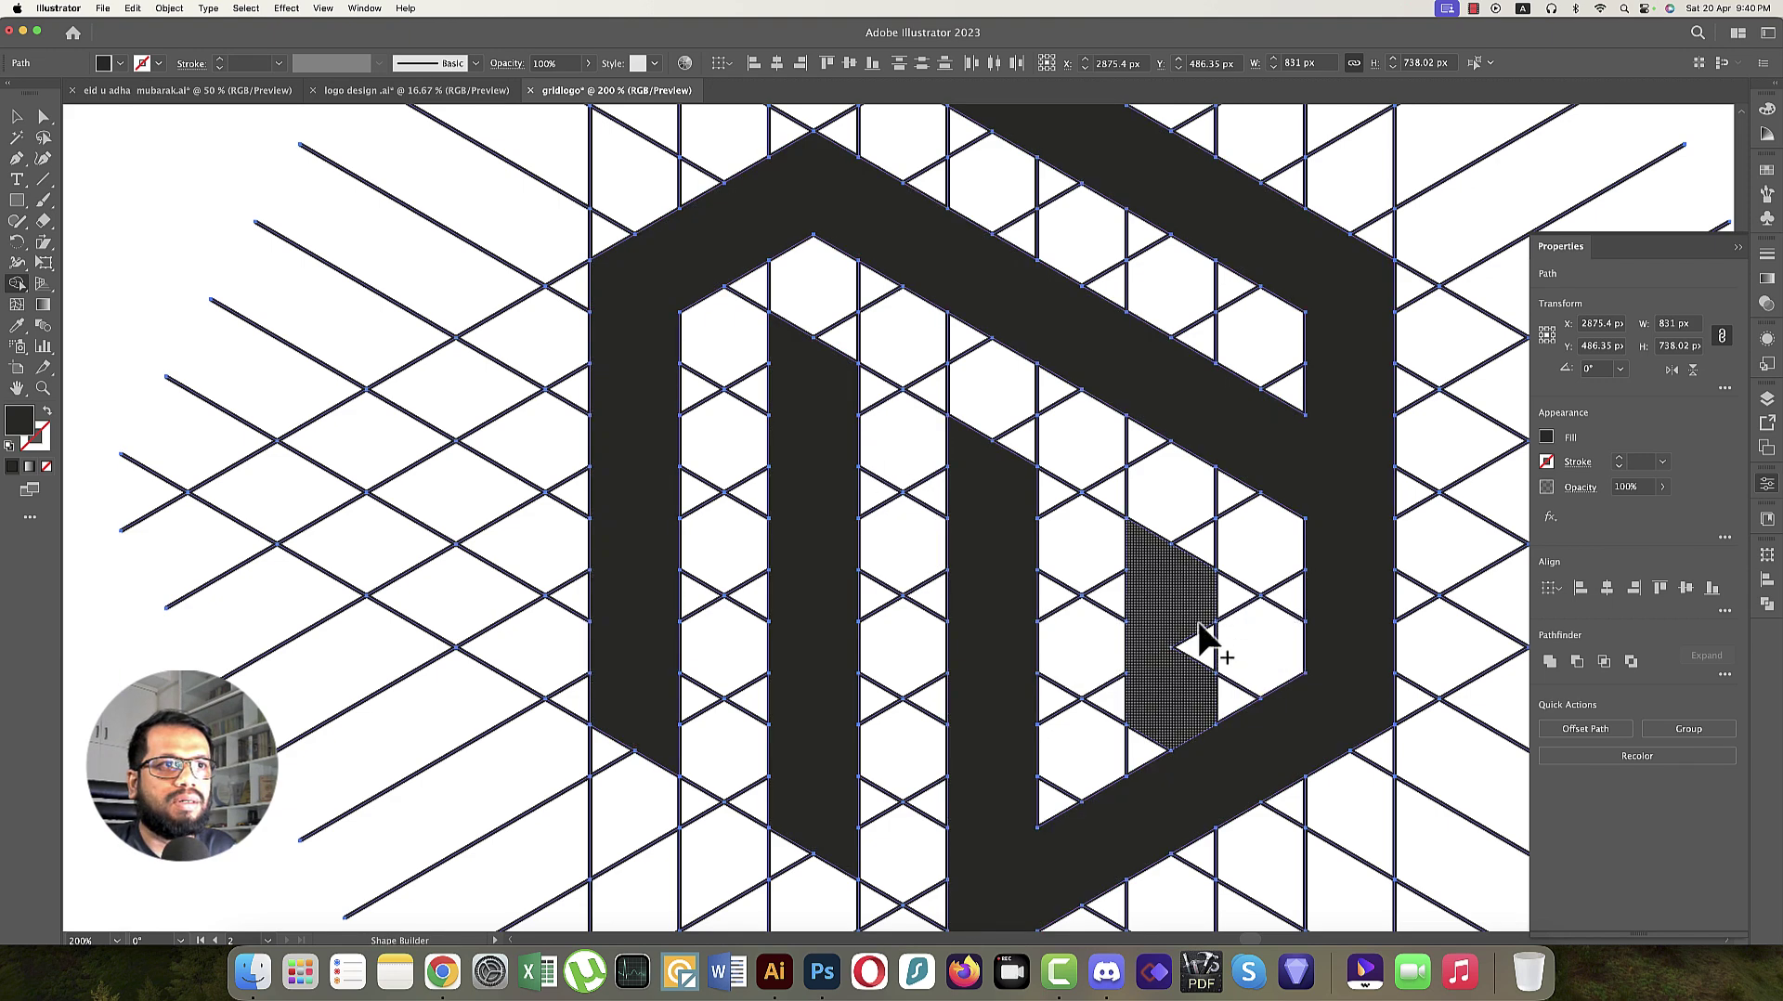
{"action": "left_click_drag", "start_coordinate": [1195, 639], "coordinate": [1155, 736]}
{"action": "key", "text": "super+minus"}
{"action": "key", "text": "super+minus"}
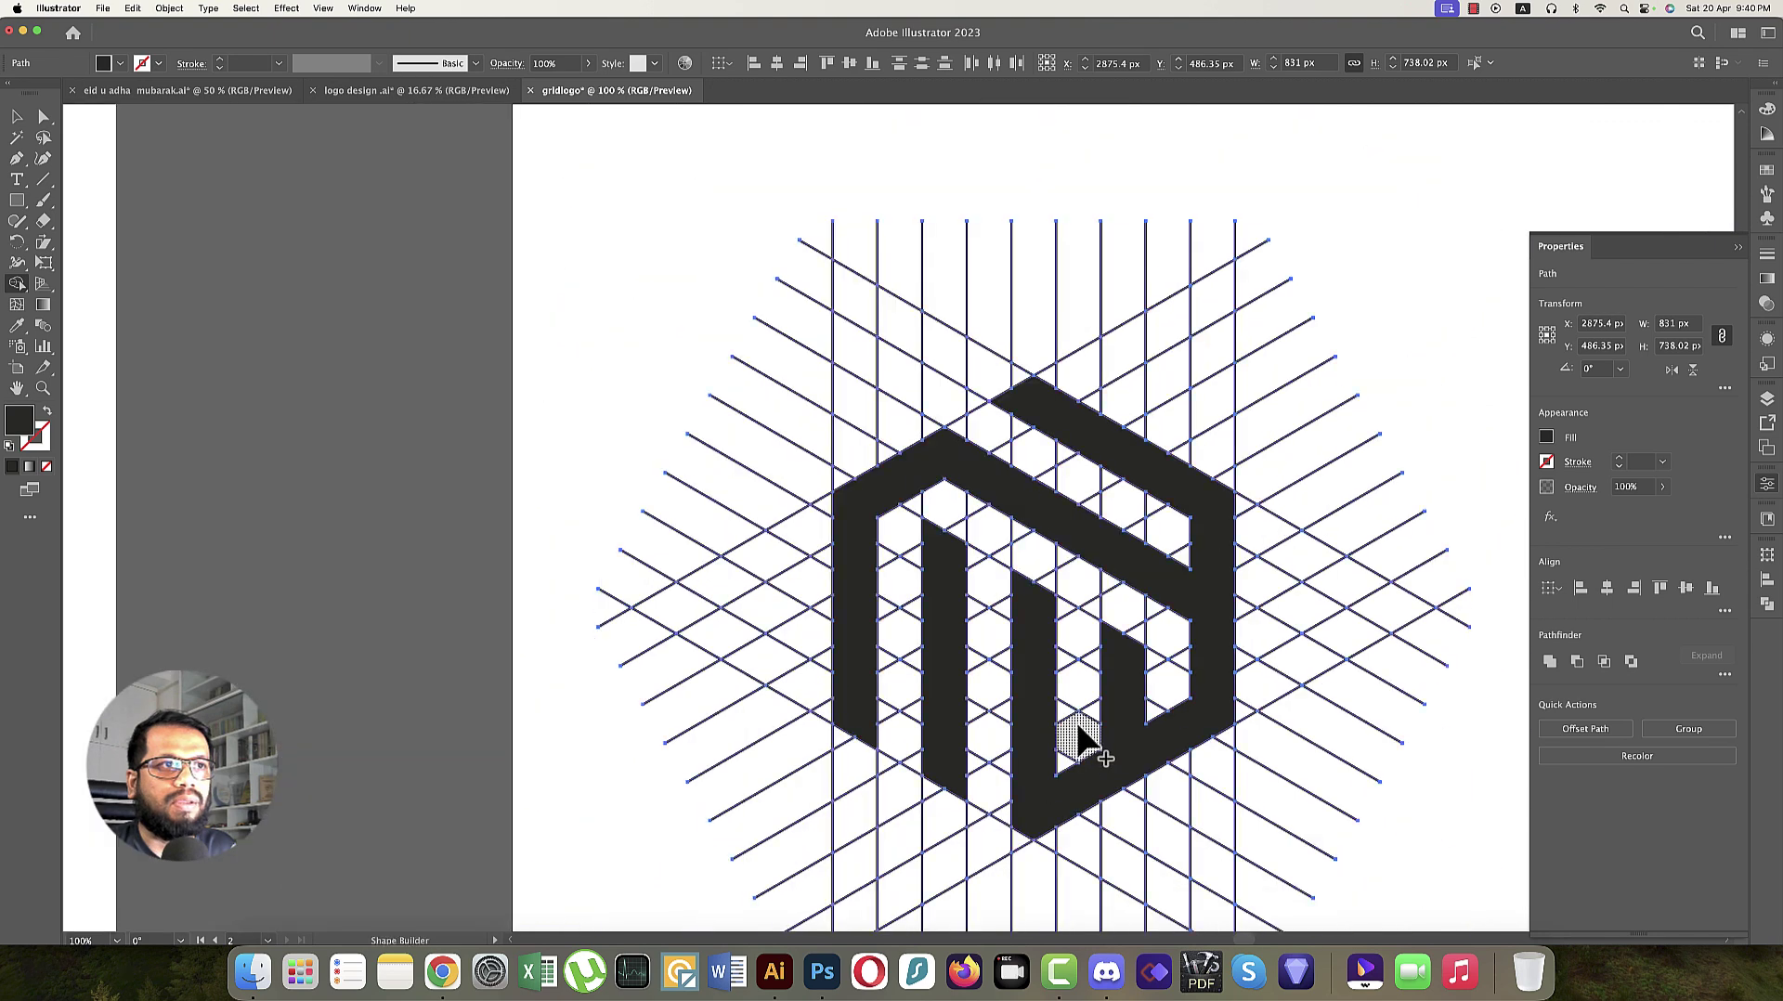
{"action": "key", "text": "v"}
{"action": "key", "text": "super+minus"}
{"action": "key", "text": "super+minus"}
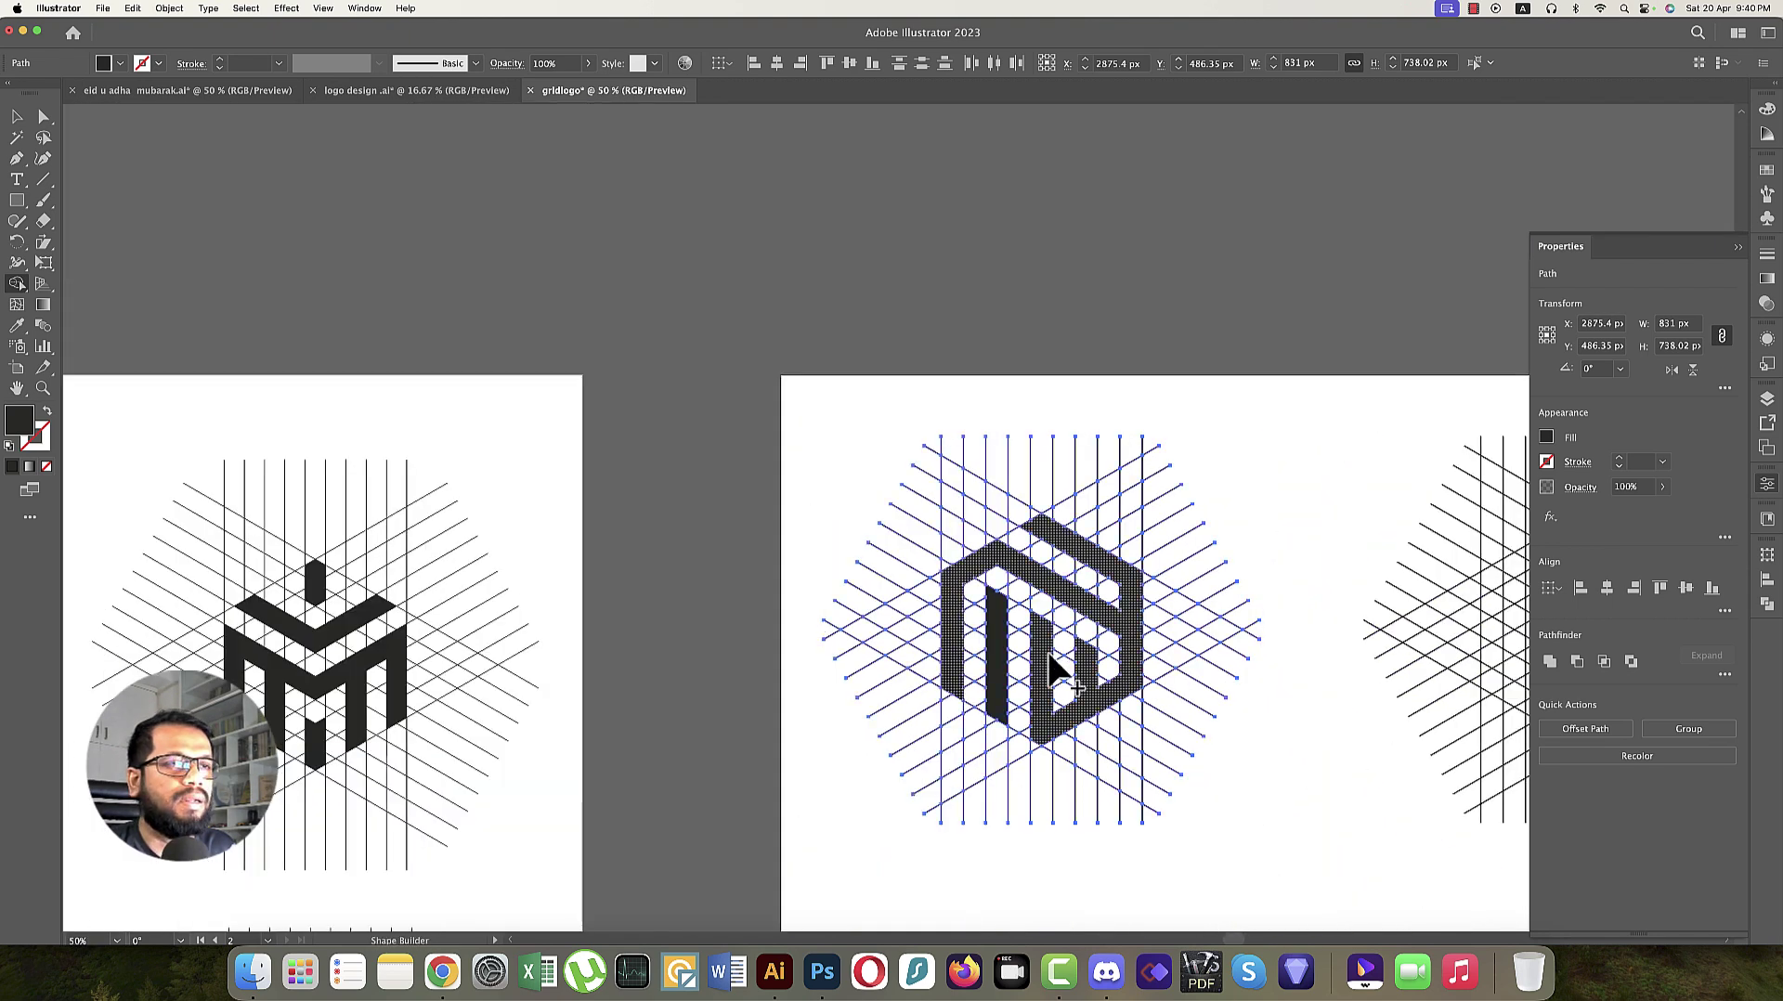
{"action": "left_click_drag", "start_coordinate": [743, 684], "coordinate": [740, 509]}
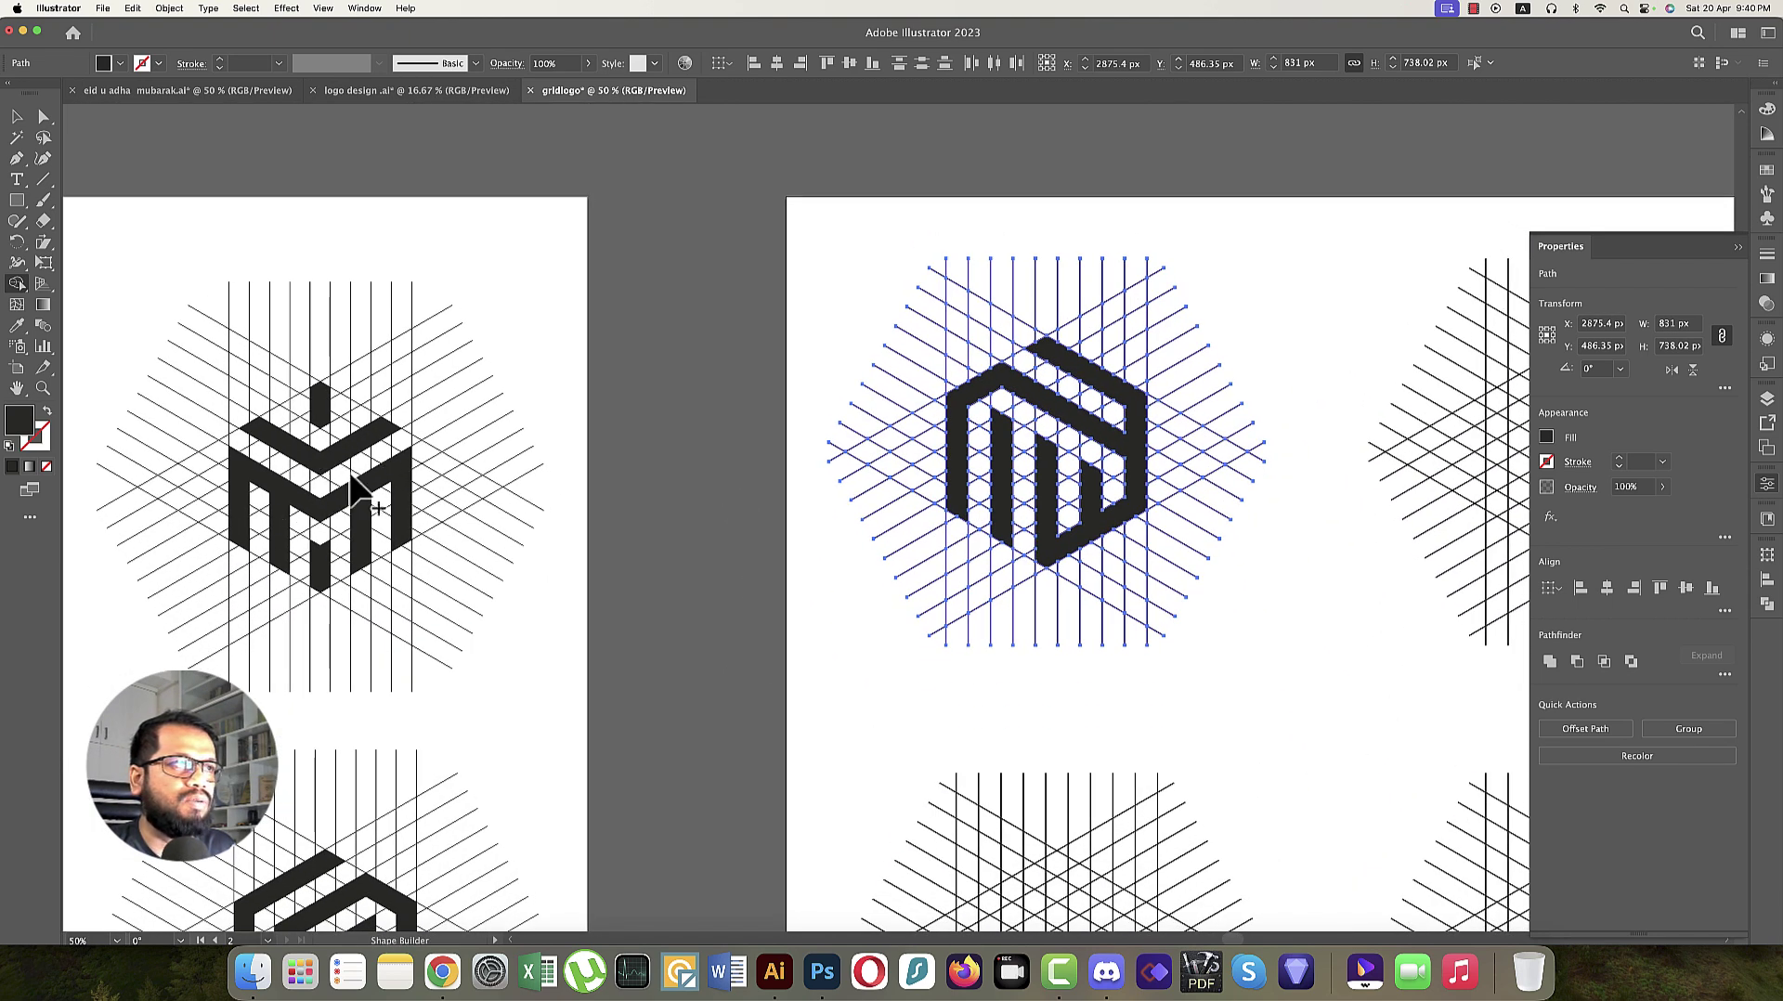
{"action": "scroll", "coordinate": [696, 506], "scroll_direction": "right", "scroll_amount": 10}
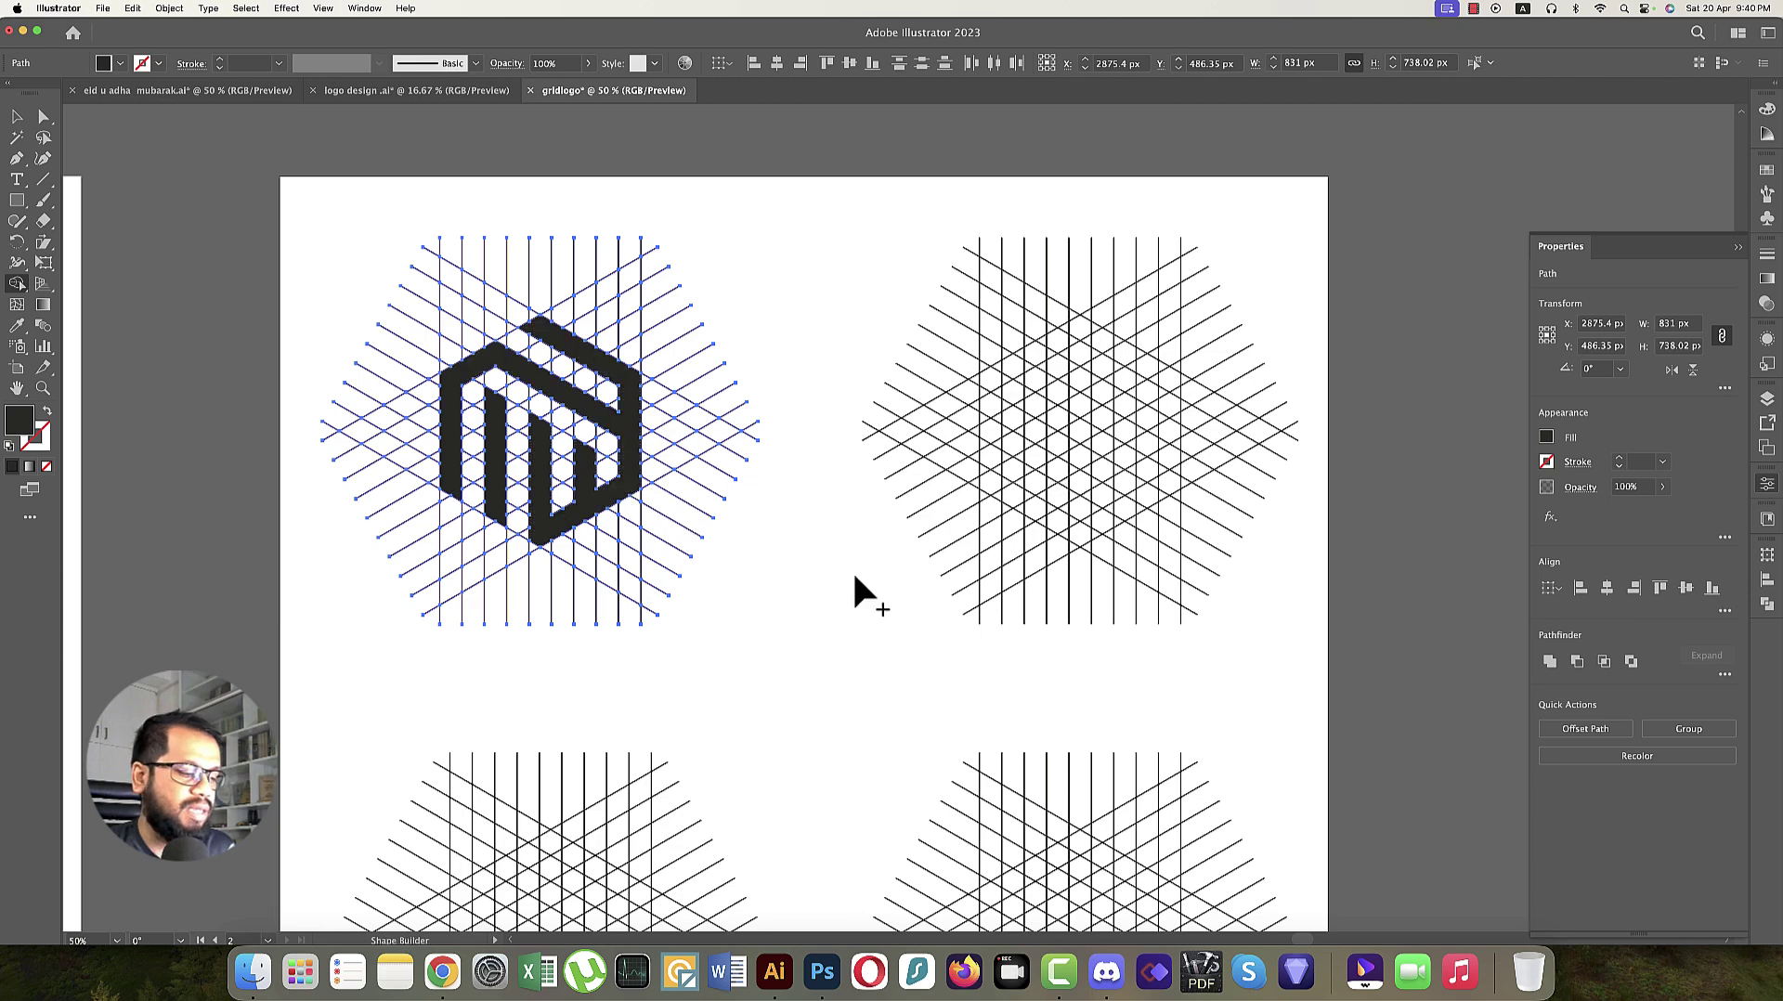
Select the top-right hexagon grid with the Shape Builder tool and set a black fill, no stroke.
{"action": "key", "text": "v"}
{"action": "left_click", "coordinate": [836, 599]}
{"action": "key", "text": "super+minus"}
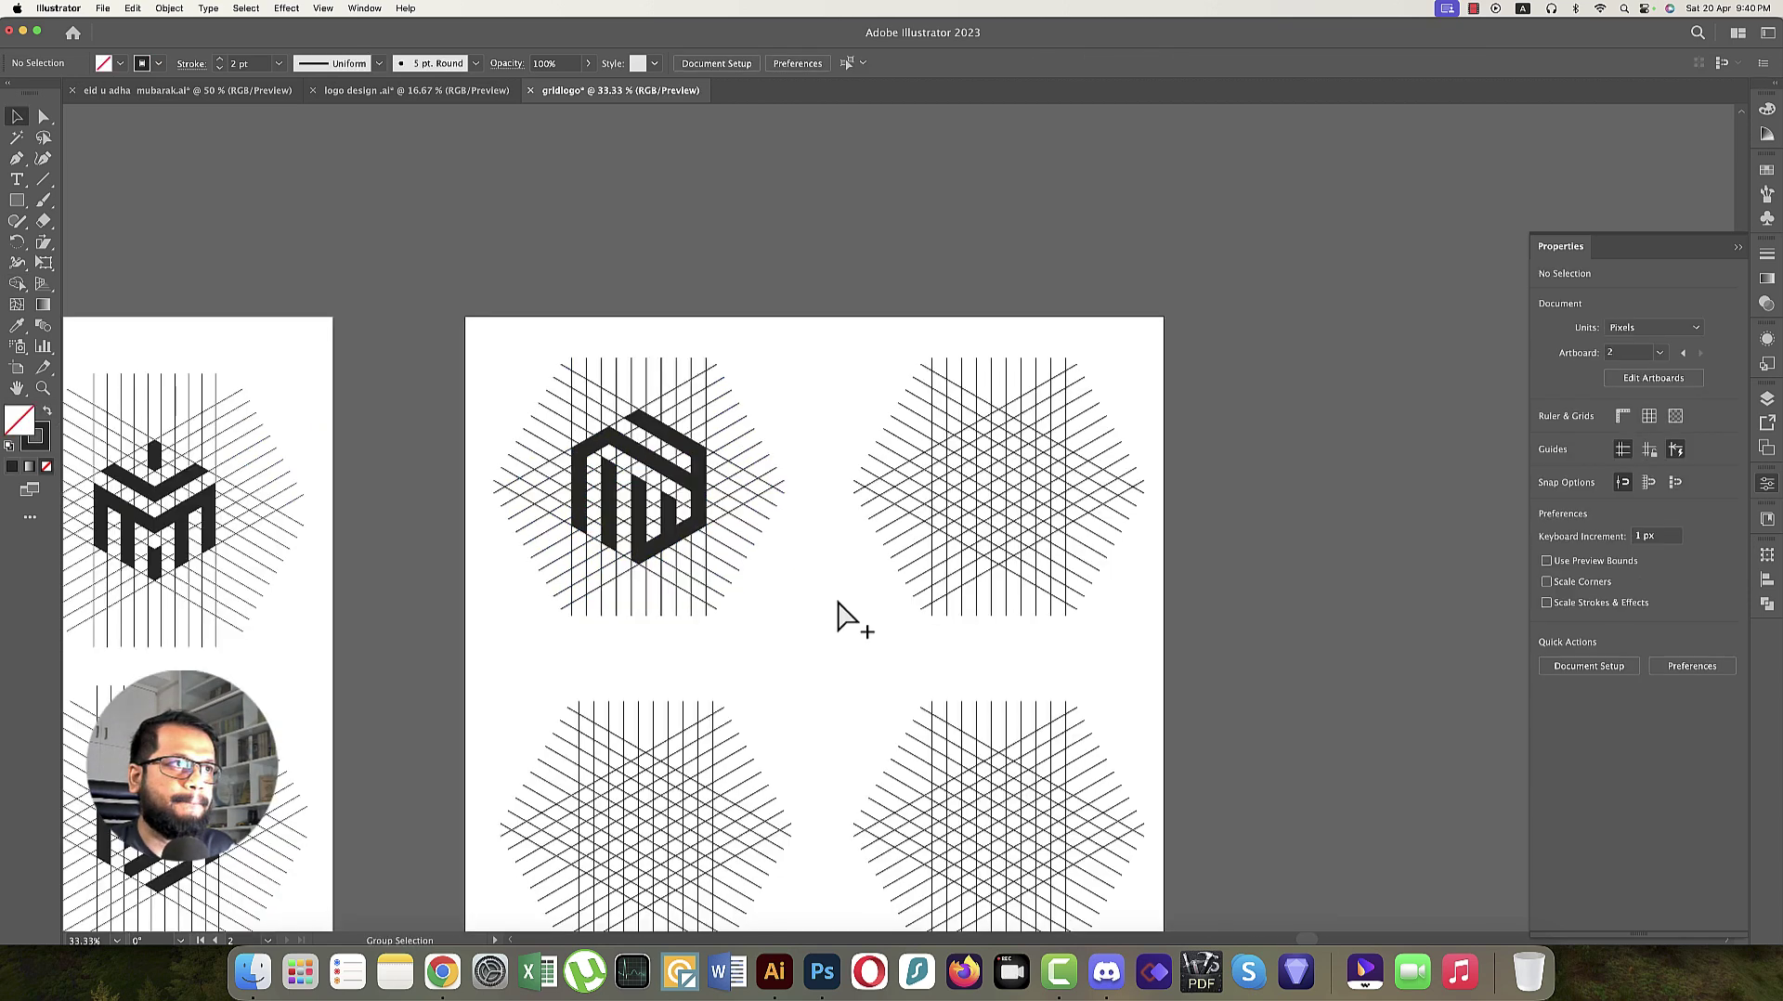
{"action": "left_click_drag", "start_coordinate": [821, 605], "coordinate": [920, 604]}
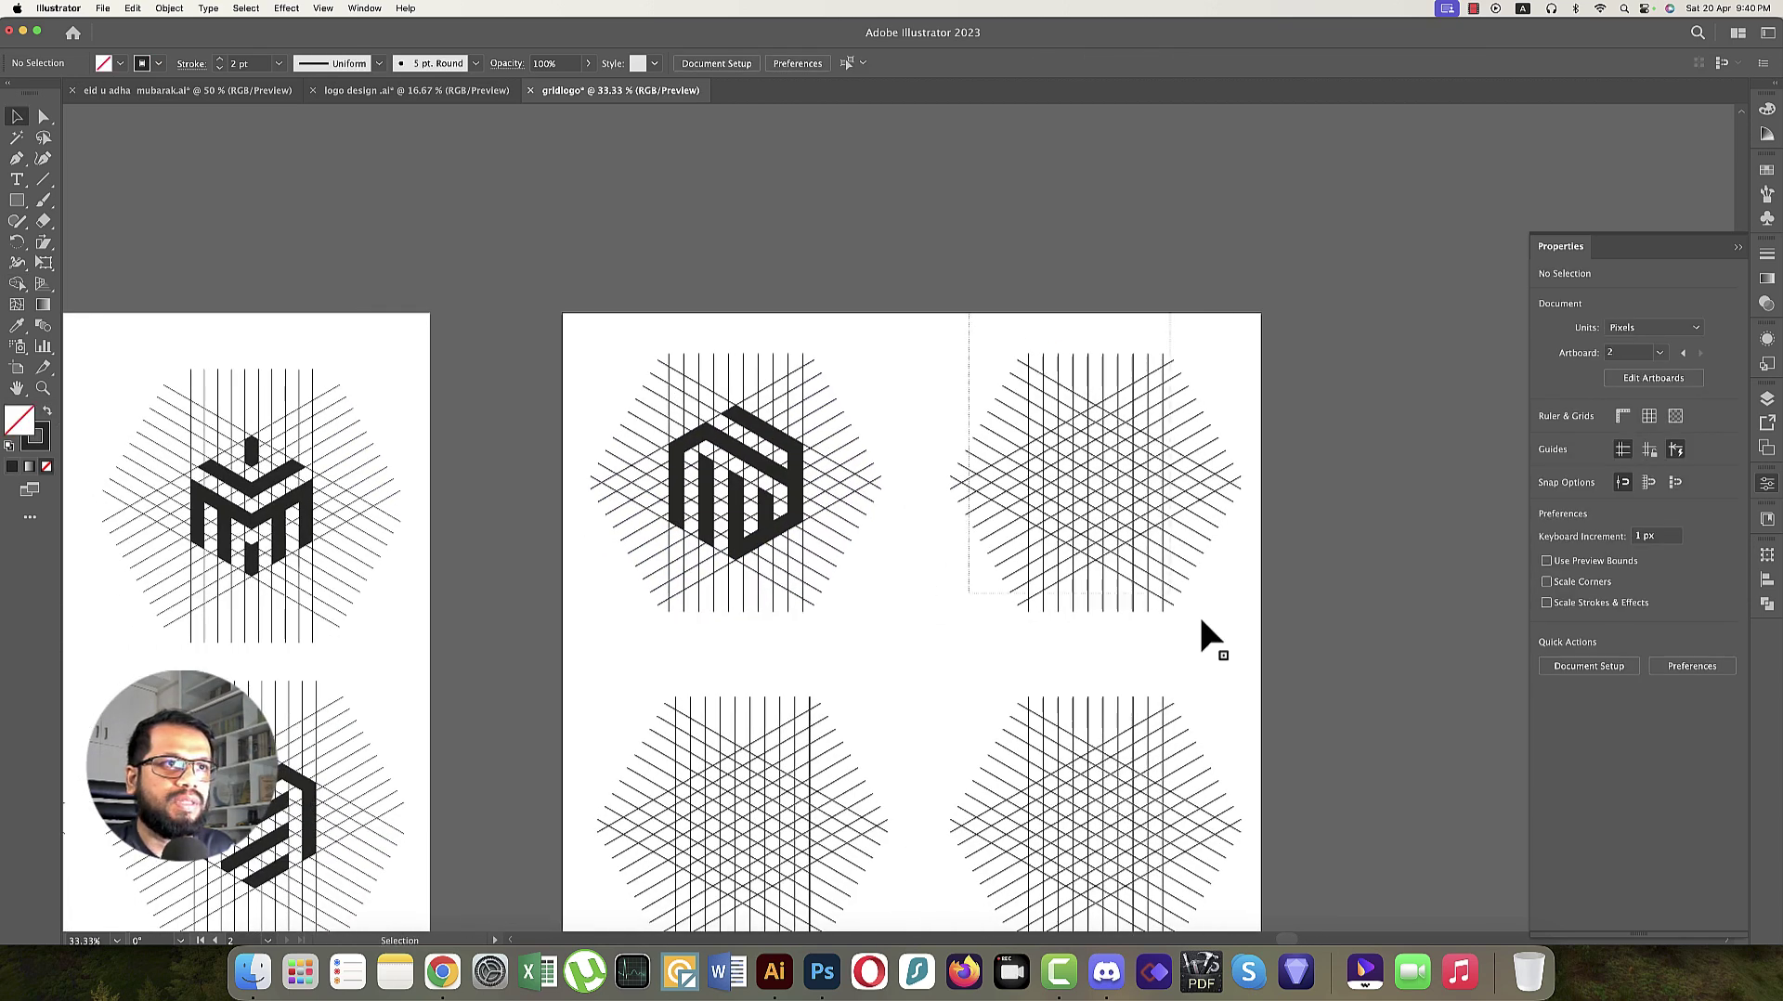
{"action": "left_click_drag", "start_coordinate": [1205, 631], "coordinate": [1256, 658]}
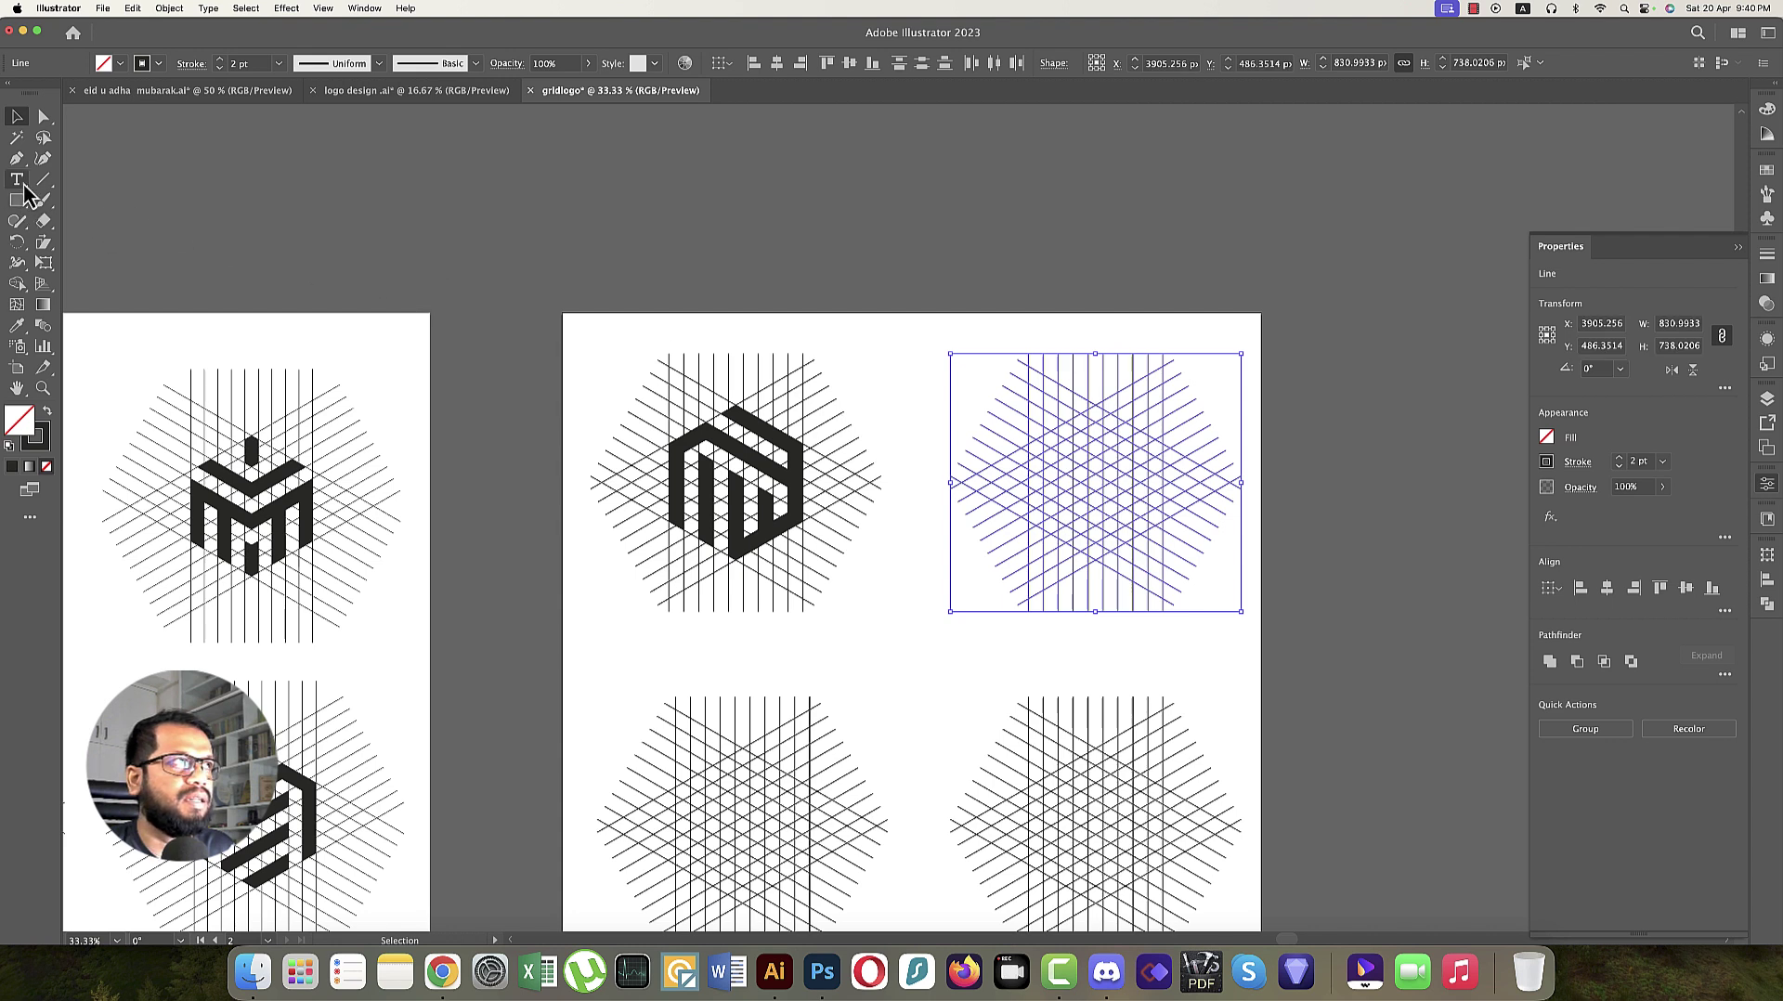
{"action": "left_click", "coordinate": [17, 284]}
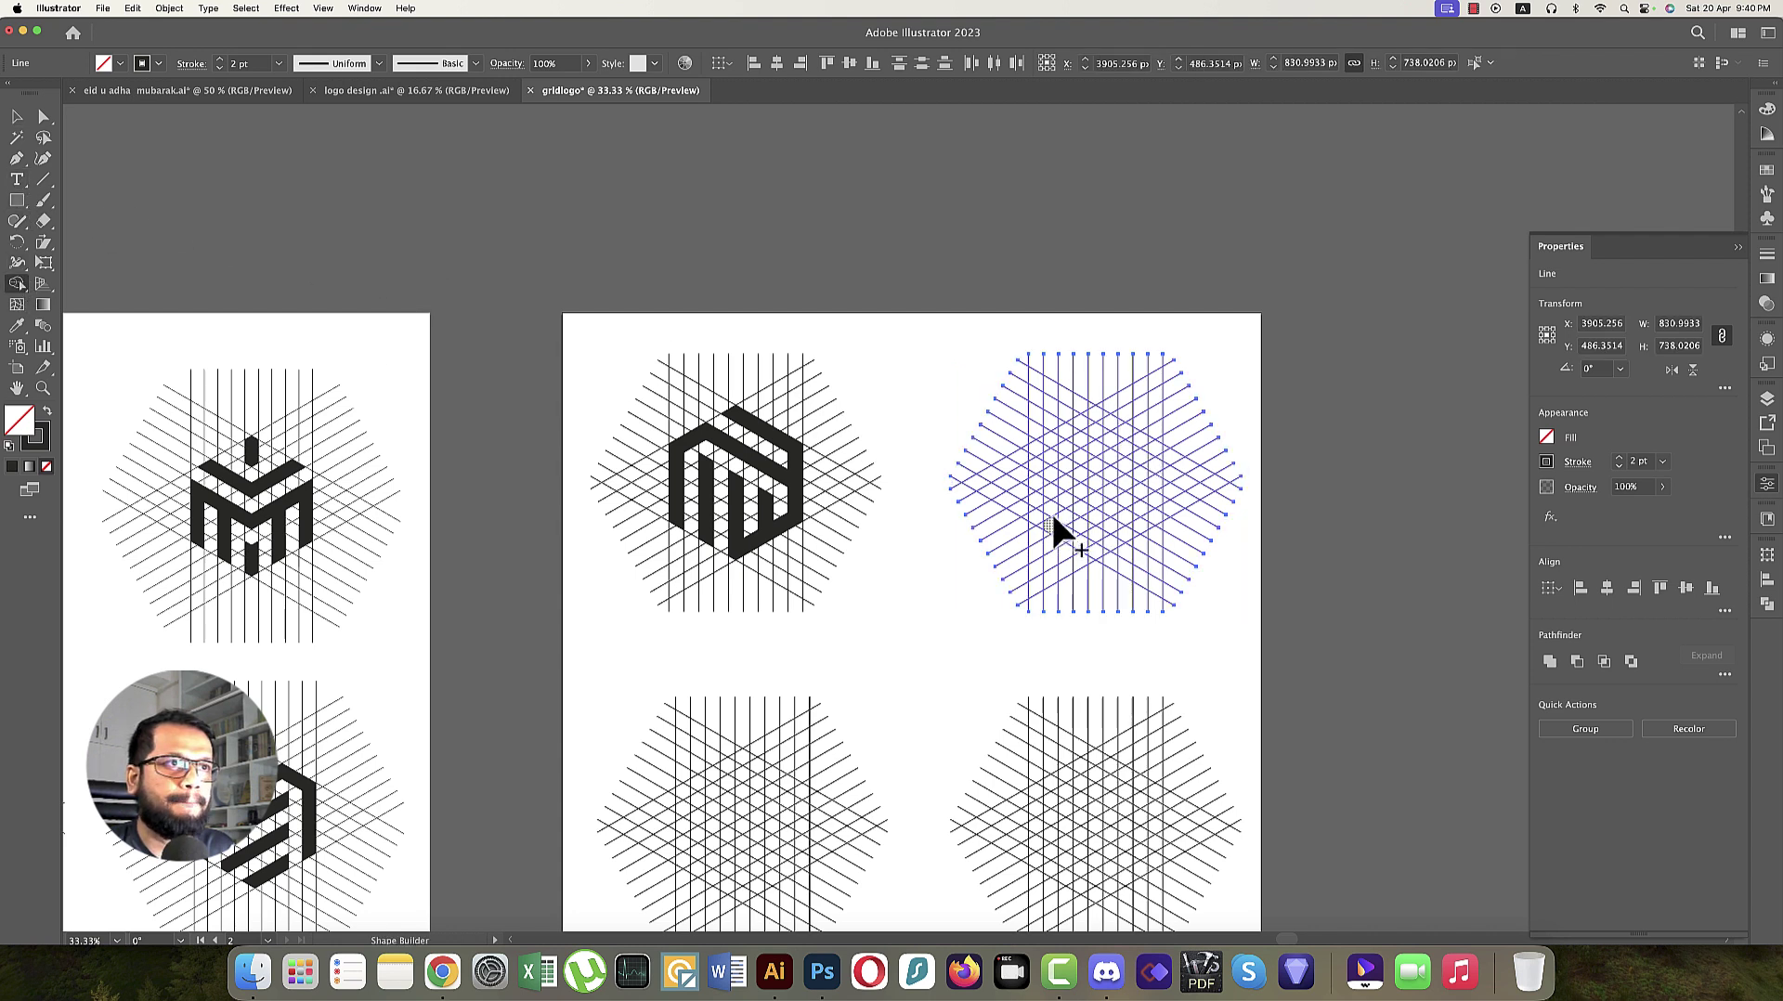
{"action": "left_click", "coordinate": [1095, 423]}
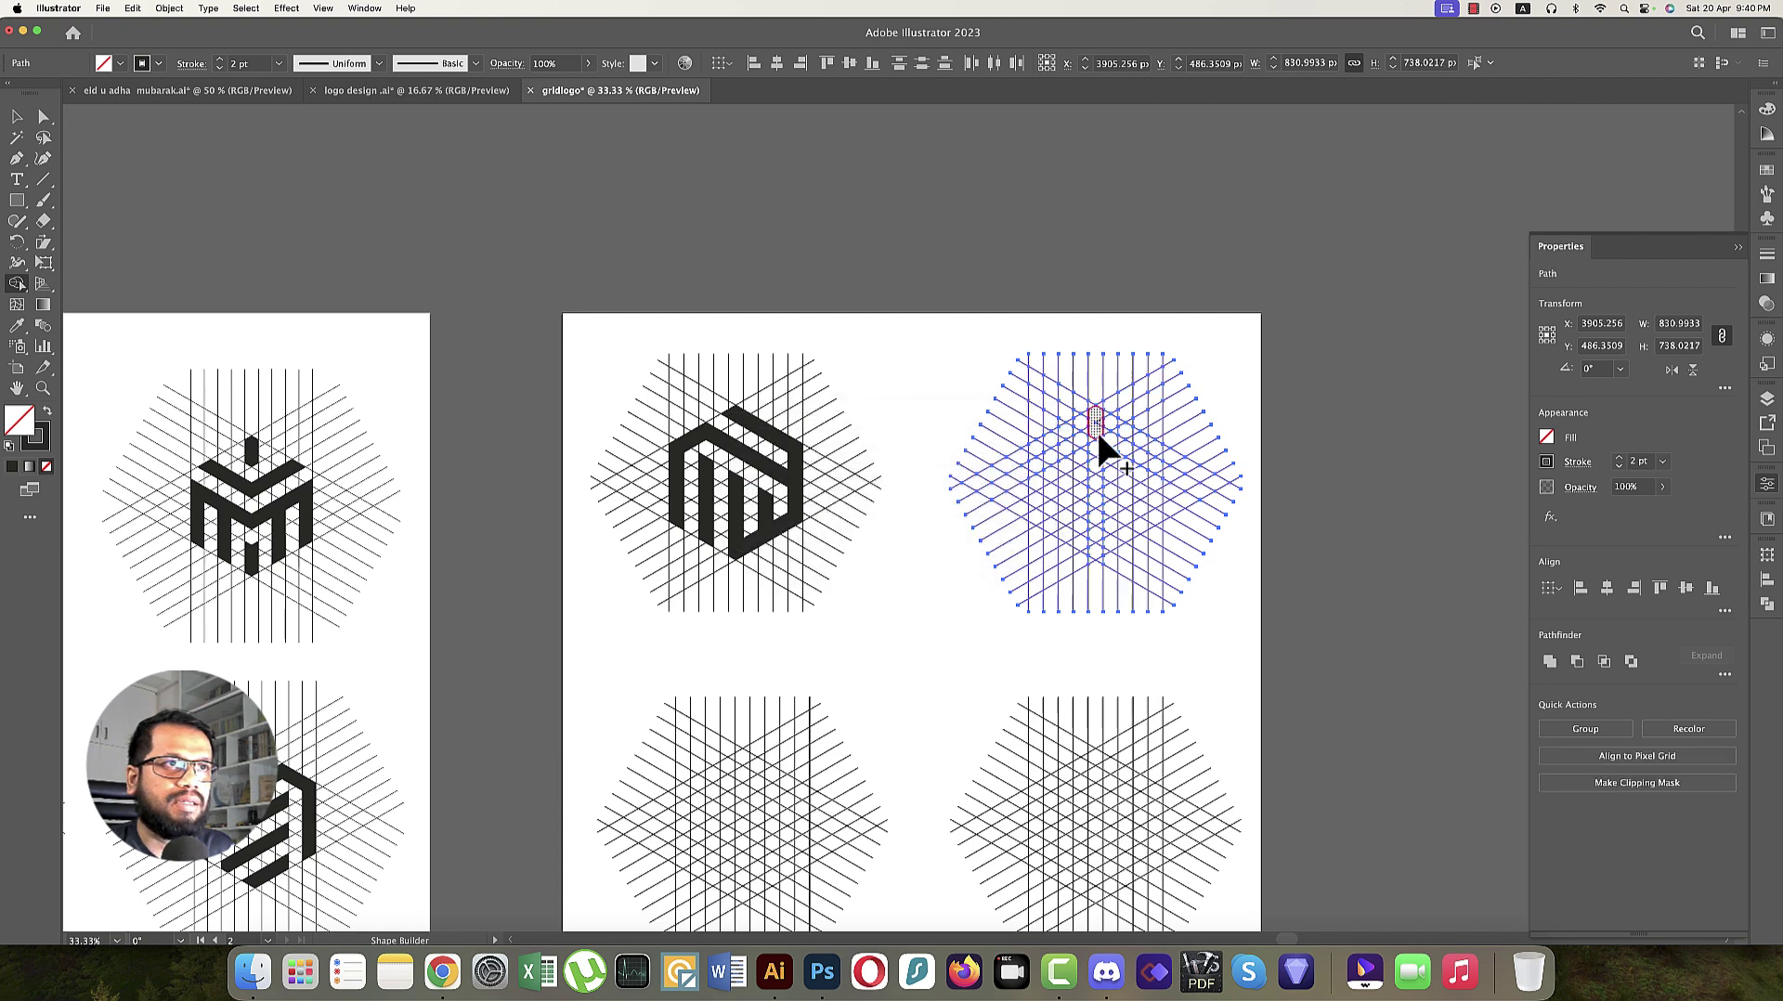
{"action": "left_click", "coordinate": [48, 410]}
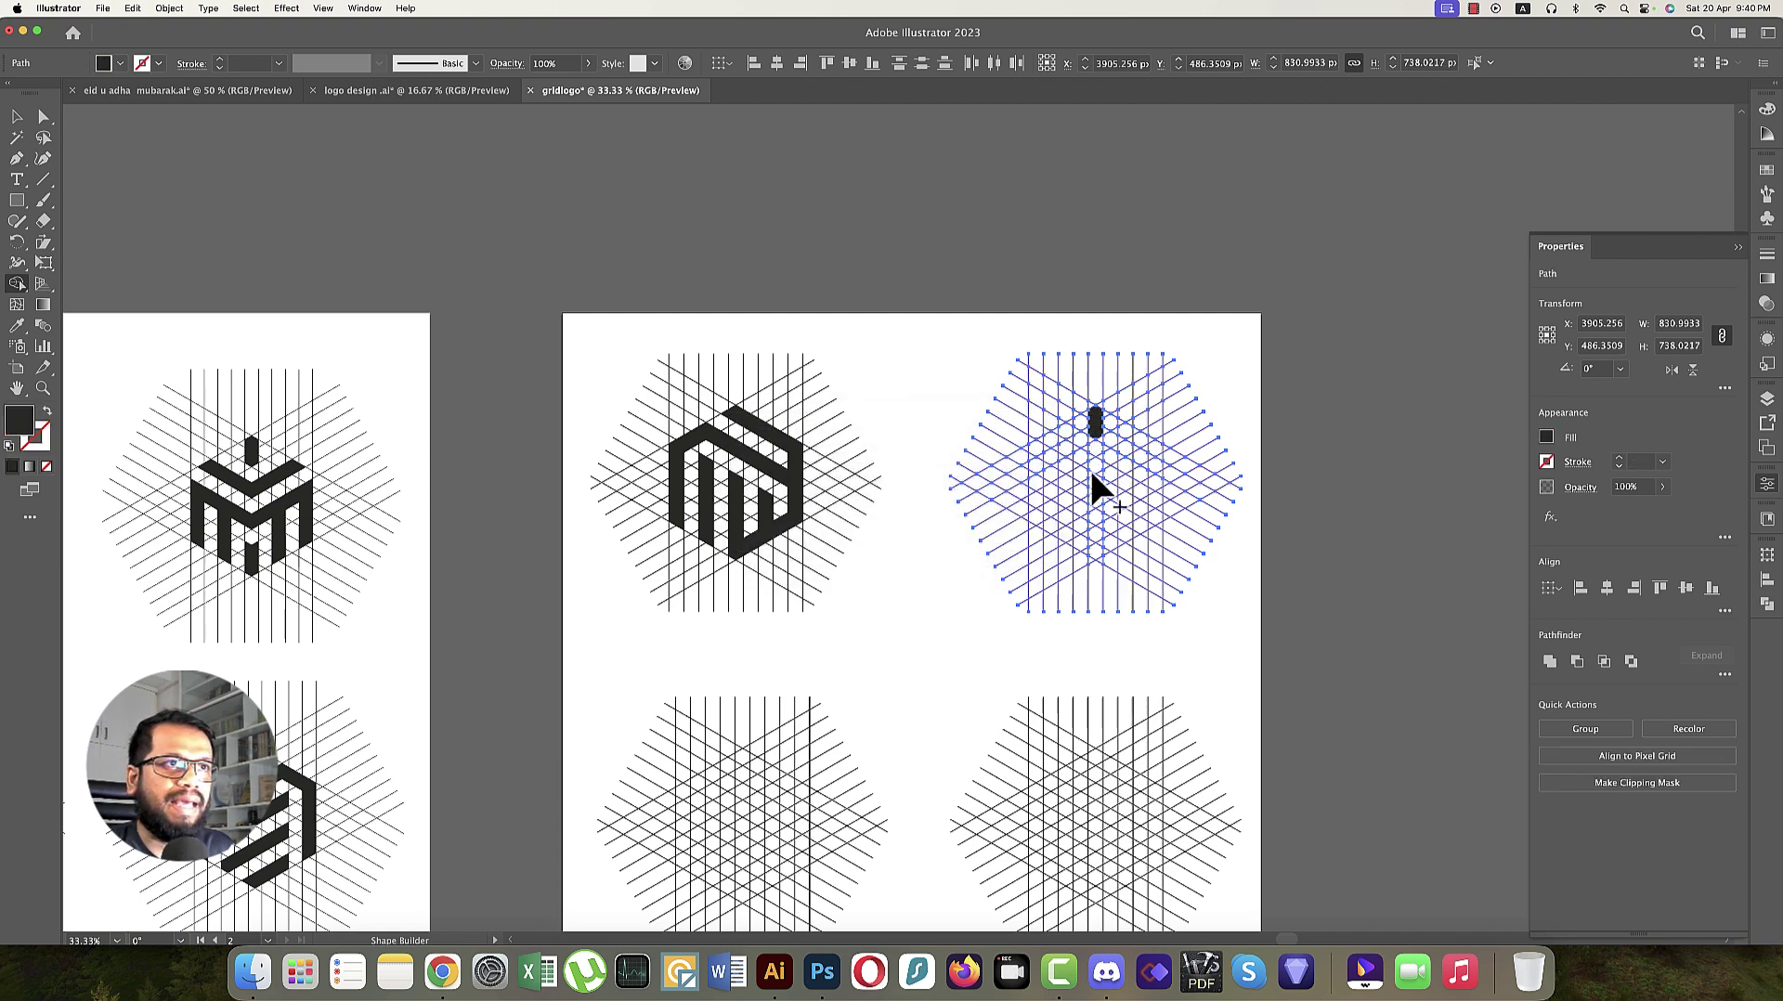
Merge cells into the M's chevron, the row beneath it, and its left and middle strokes.
{"action": "key", "text": "v"}
{"action": "key", "text": "super+equal"}
{"action": "key", "text": "super+minus"}
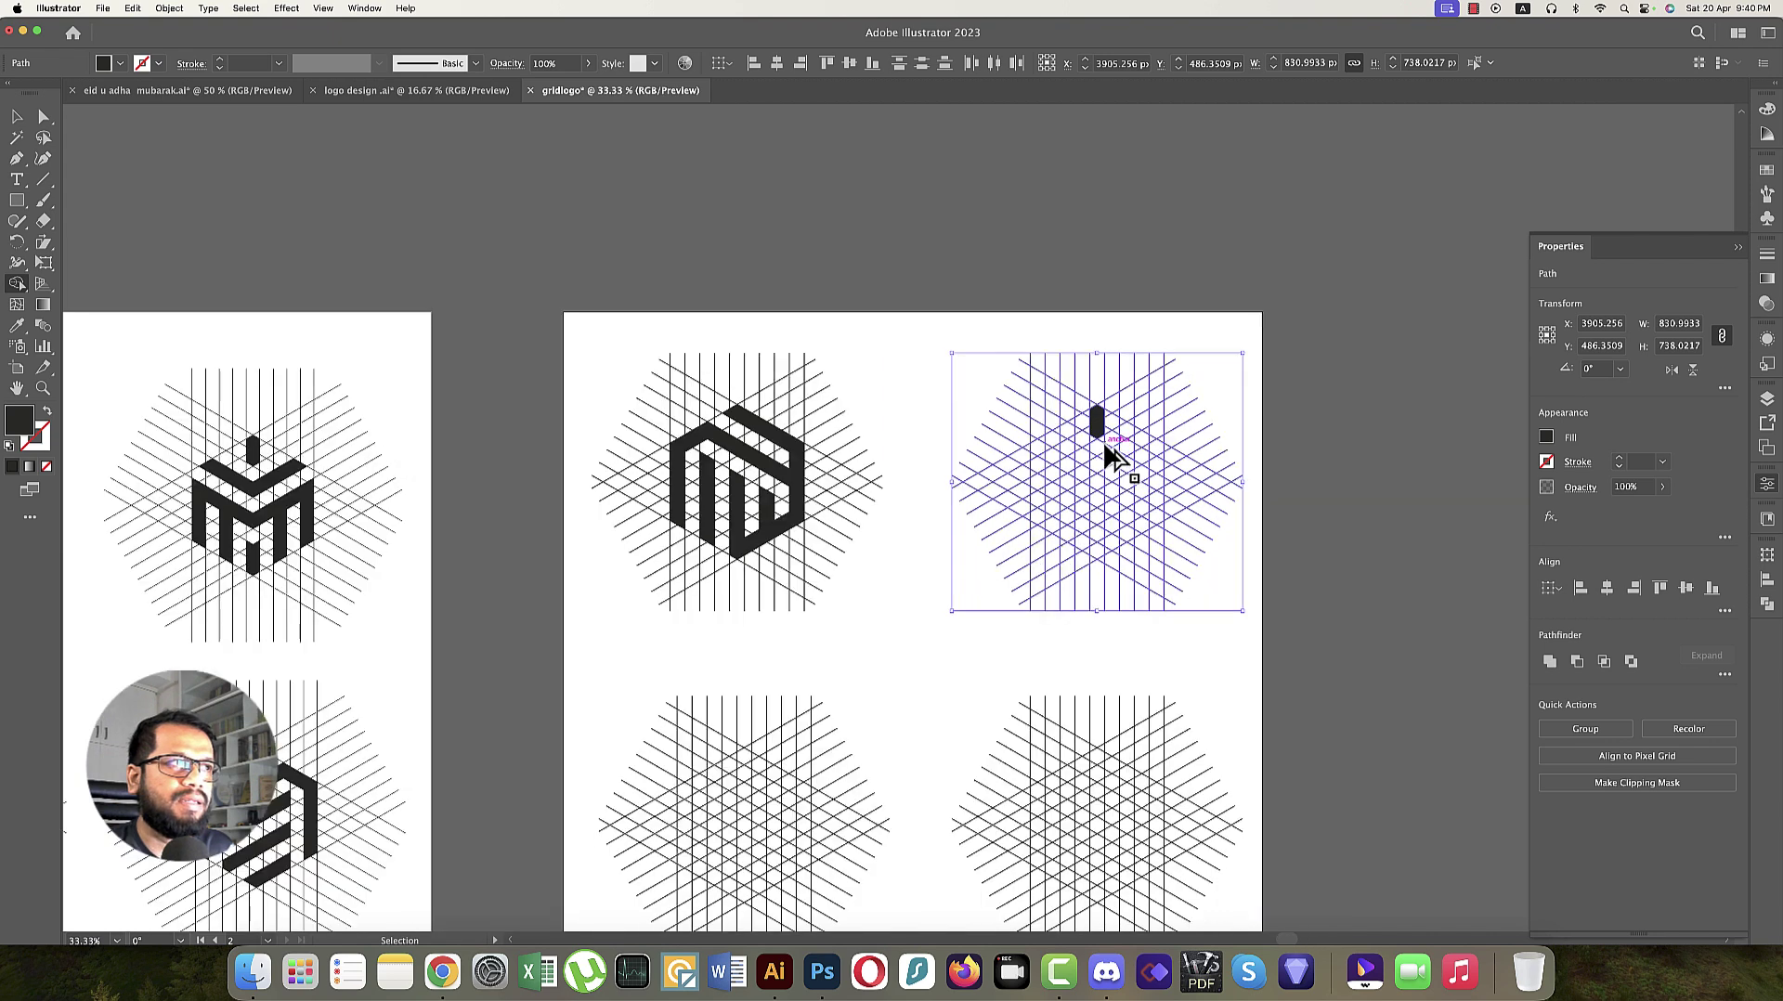
{"action": "key", "text": "shift+m"}
{"action": "key", "text": "super+equal"}
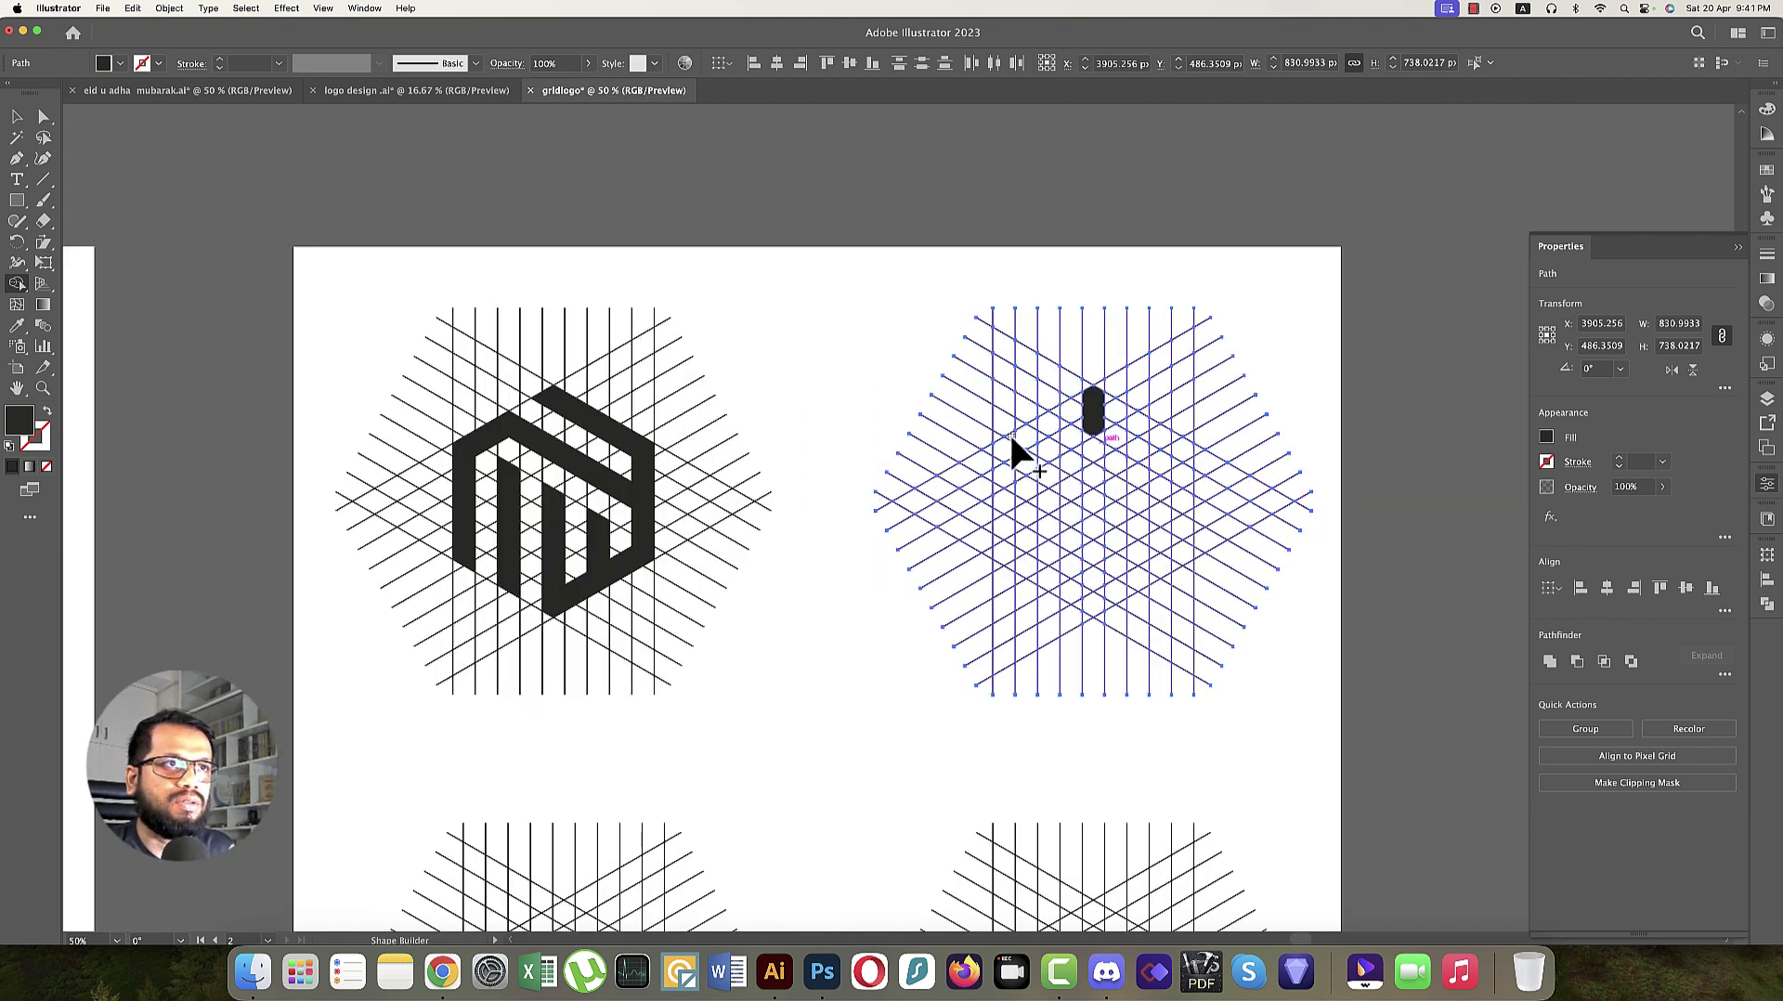
{"action": "left_click_drag", "start_coordinate": [1158, 445], "coordinate": [1175, 440]}
{"action": "key", "text": "v"}
{"action": "key", "text": "super+minus"}
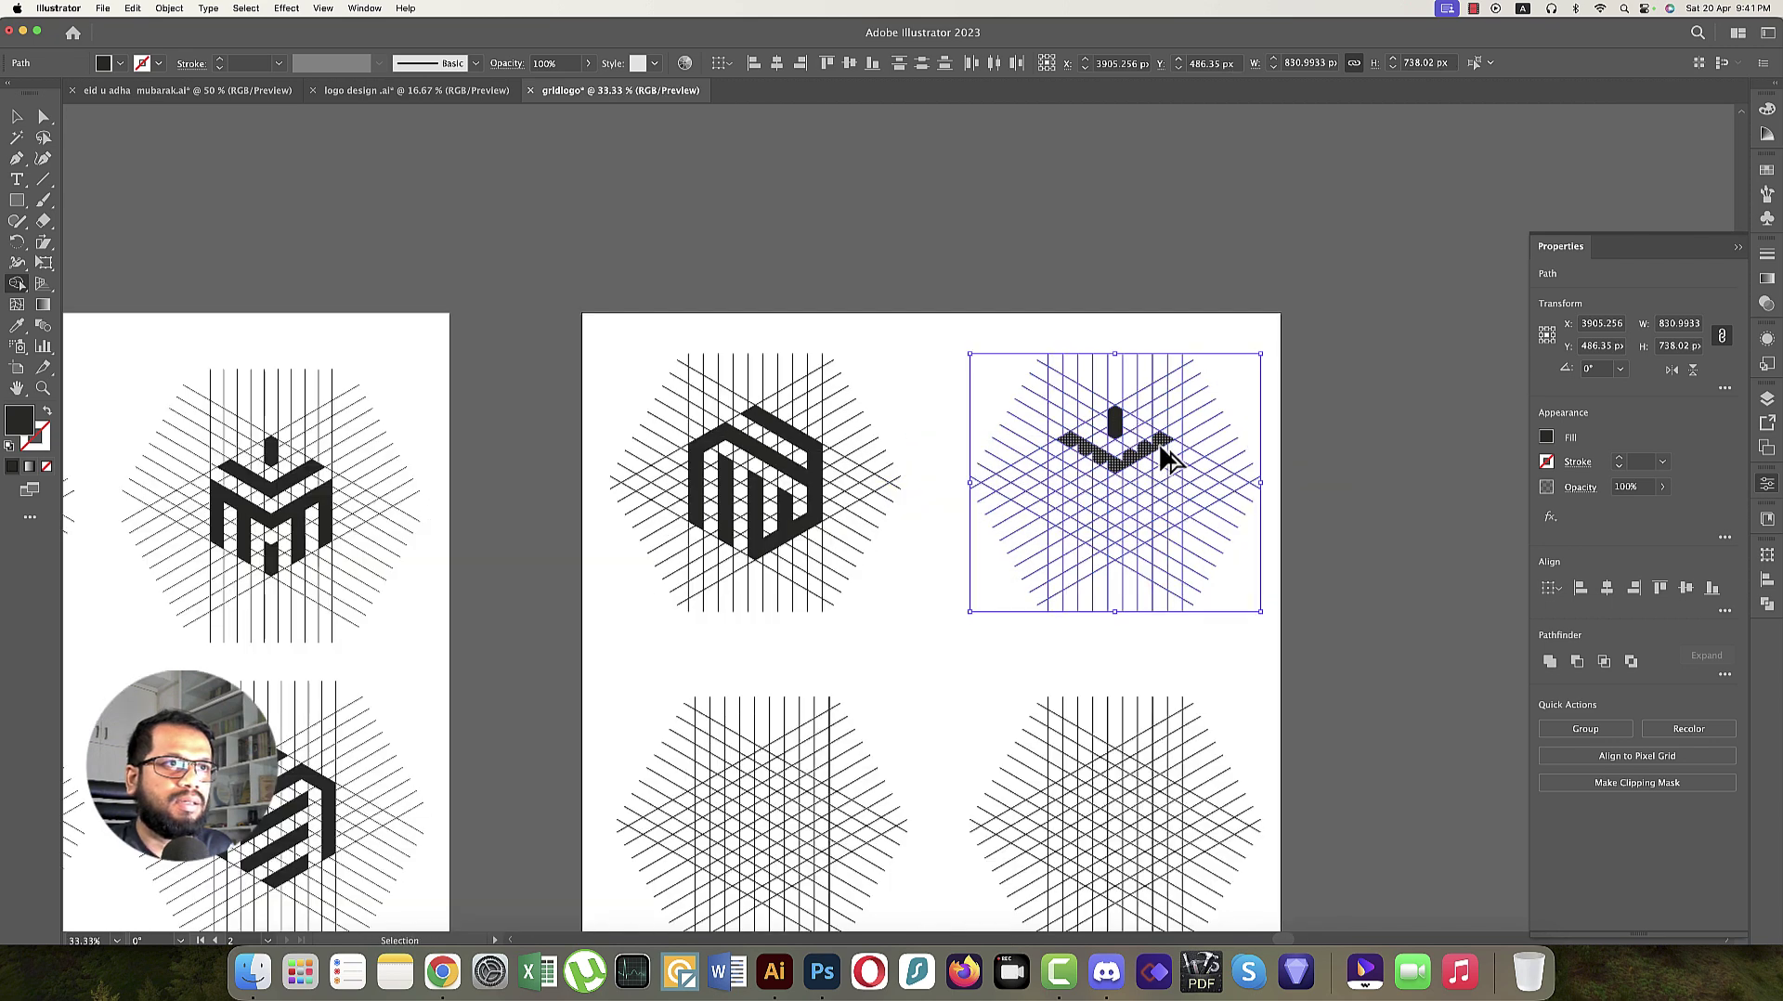
{"action": "key", "text": "shift+m"}
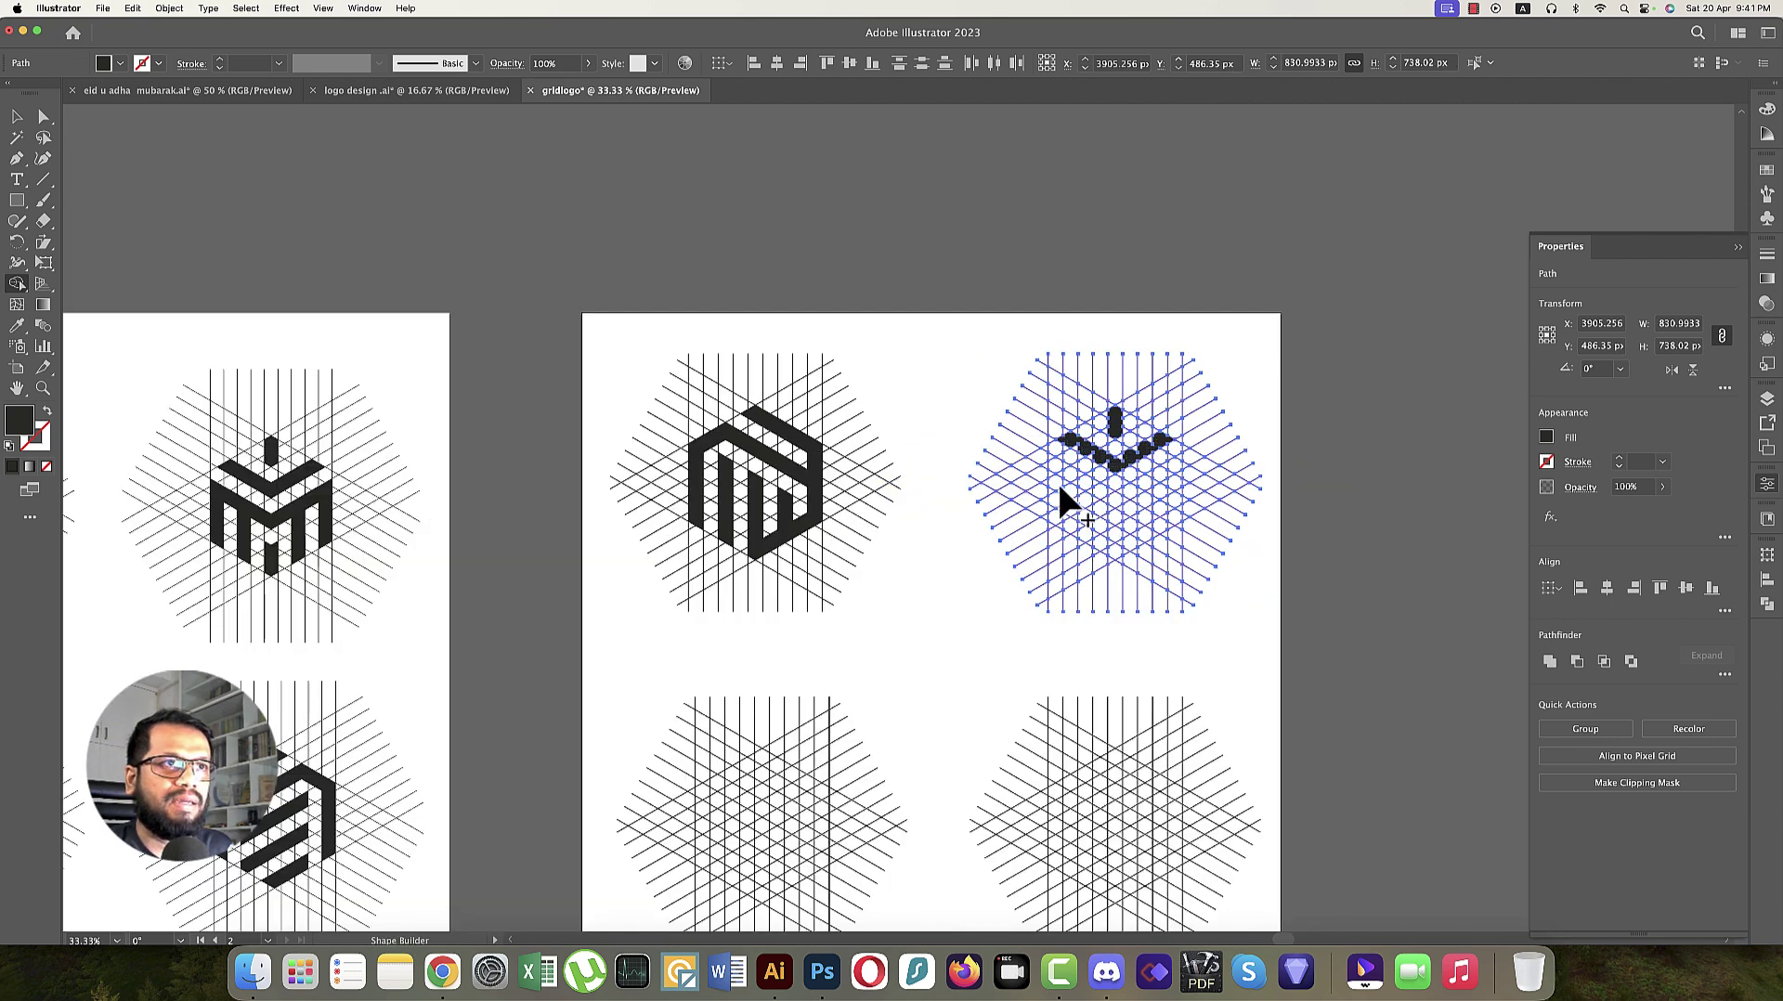
{"action": "mouse_move", "coordinate": [1053, 461]}
{"action": "left_mouse_down"}
{"action": "mouse_move", "coordinate": [1113, 498]}
{"action": "mouse_move", "coordinate": [1178, 460]}
{"action": "left_mouse_up"}
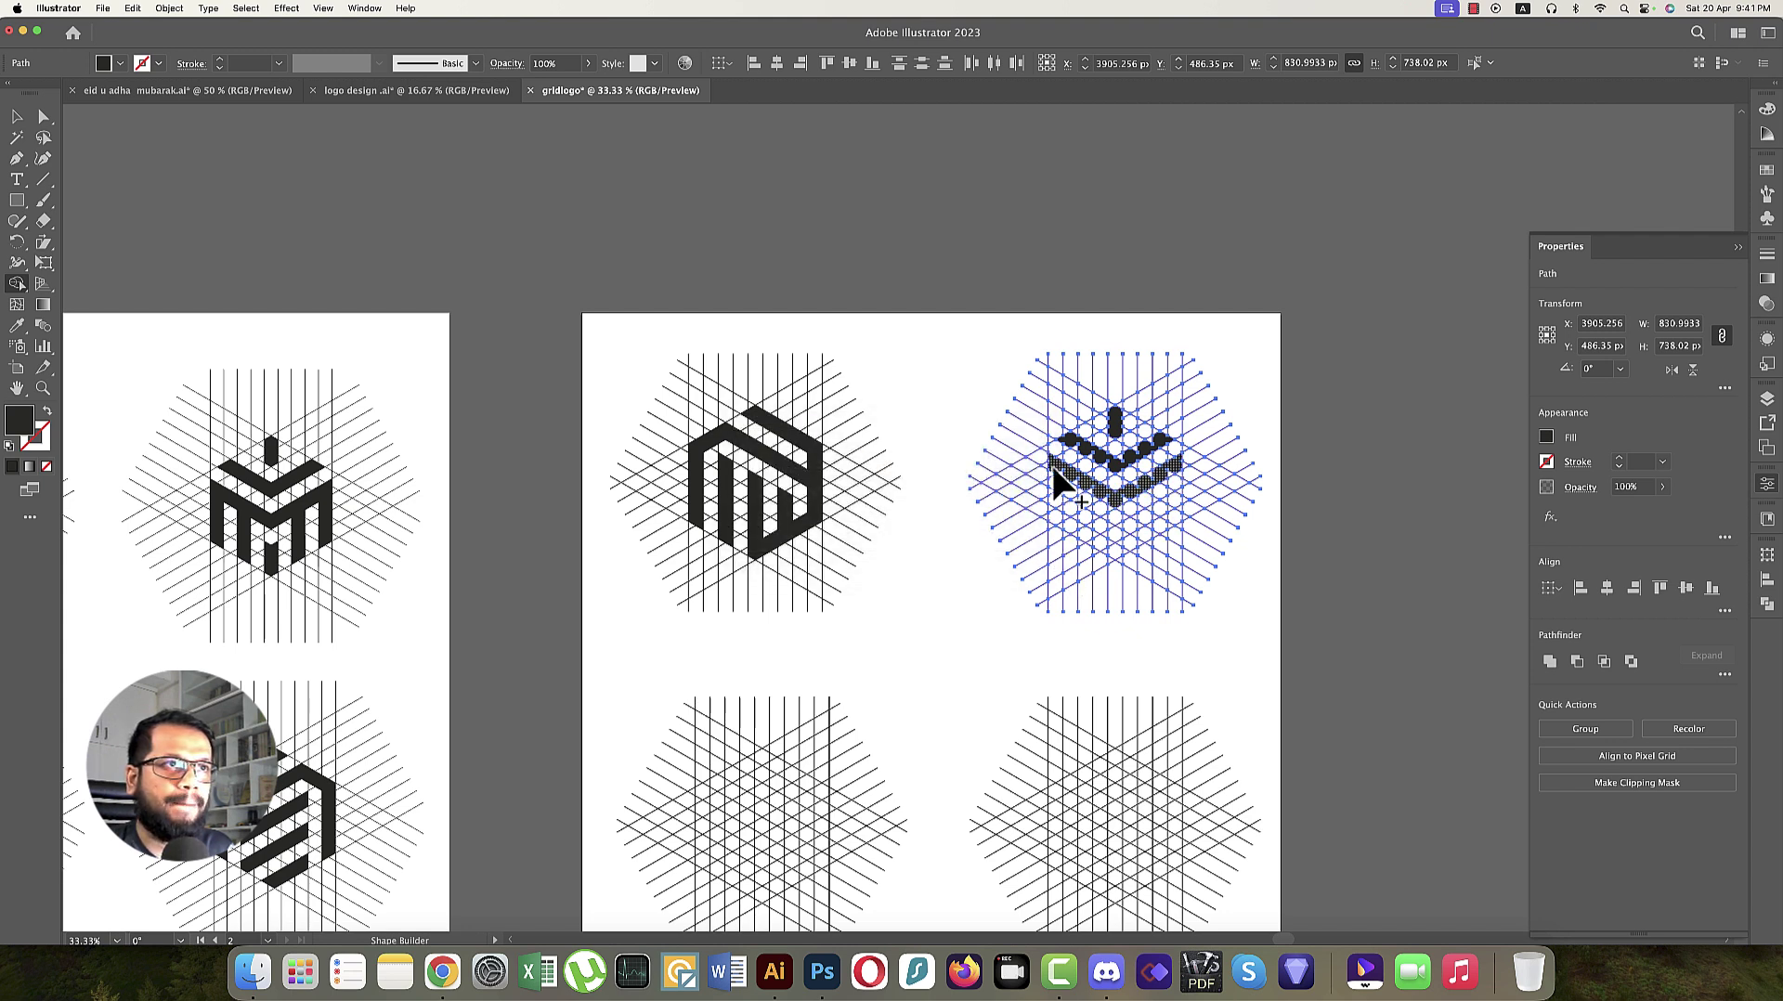
{"action": "mouse_move", "coordinate": [1055, 465]}
{"action": "left_mouse_down"}
{"action": "mouse_move", "coordinate": [1052, 511]}
{"action": "mouse_move", "coordinate": [1085, 538]}
{"action": "left_mouse_up"}
{"action": "mouse_move", "coordinate": [1151, 481]}
{"action": "left_mouse_down"}
{"action": "mouse_move", "coordinate": [1146, 538]}
{"action": "mouse_move", "coordinate": [1177, 474]}
{"action": "mouse_move", "coordinate": [1172, 514]}
{"action": "left_mouse_up"}
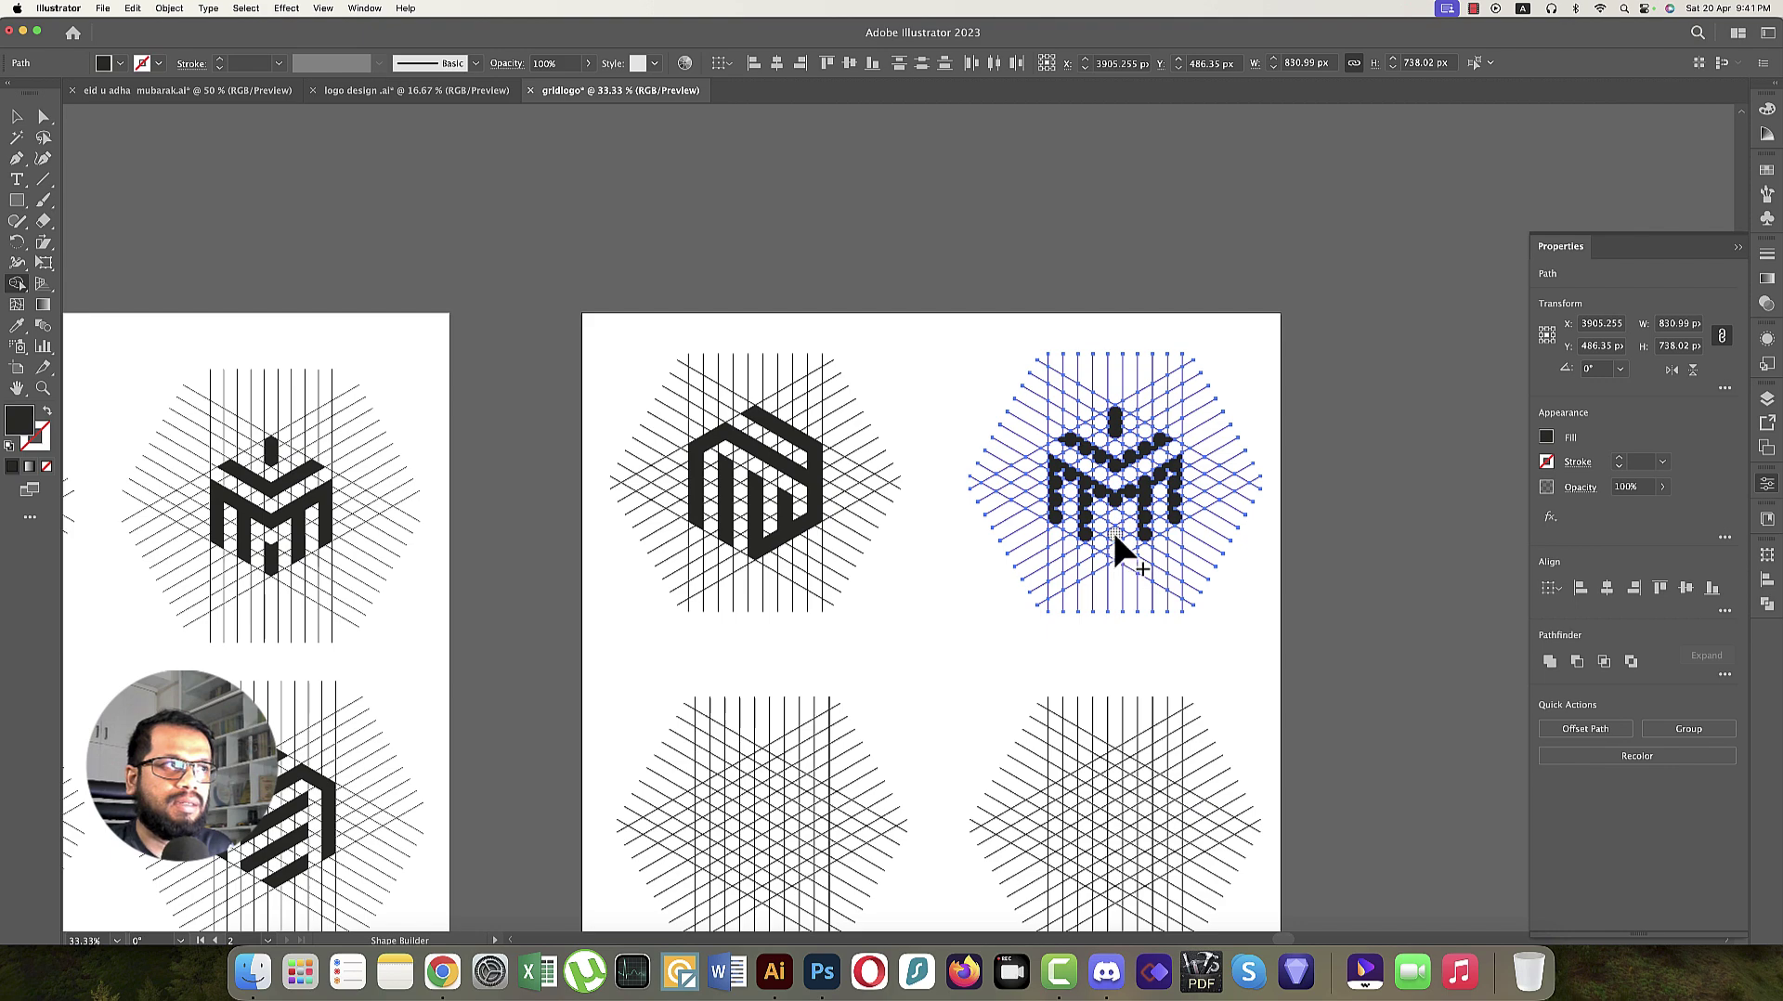
Merge the top chevron into one solid and fill the notches along the M's right column.
{"action": "key", "text": "super+equal"}
{"action": "key", "text": "super+equal"}
{"action": "key", "text": "super+equal"}
{"action": "key", "text": "super+equal"}
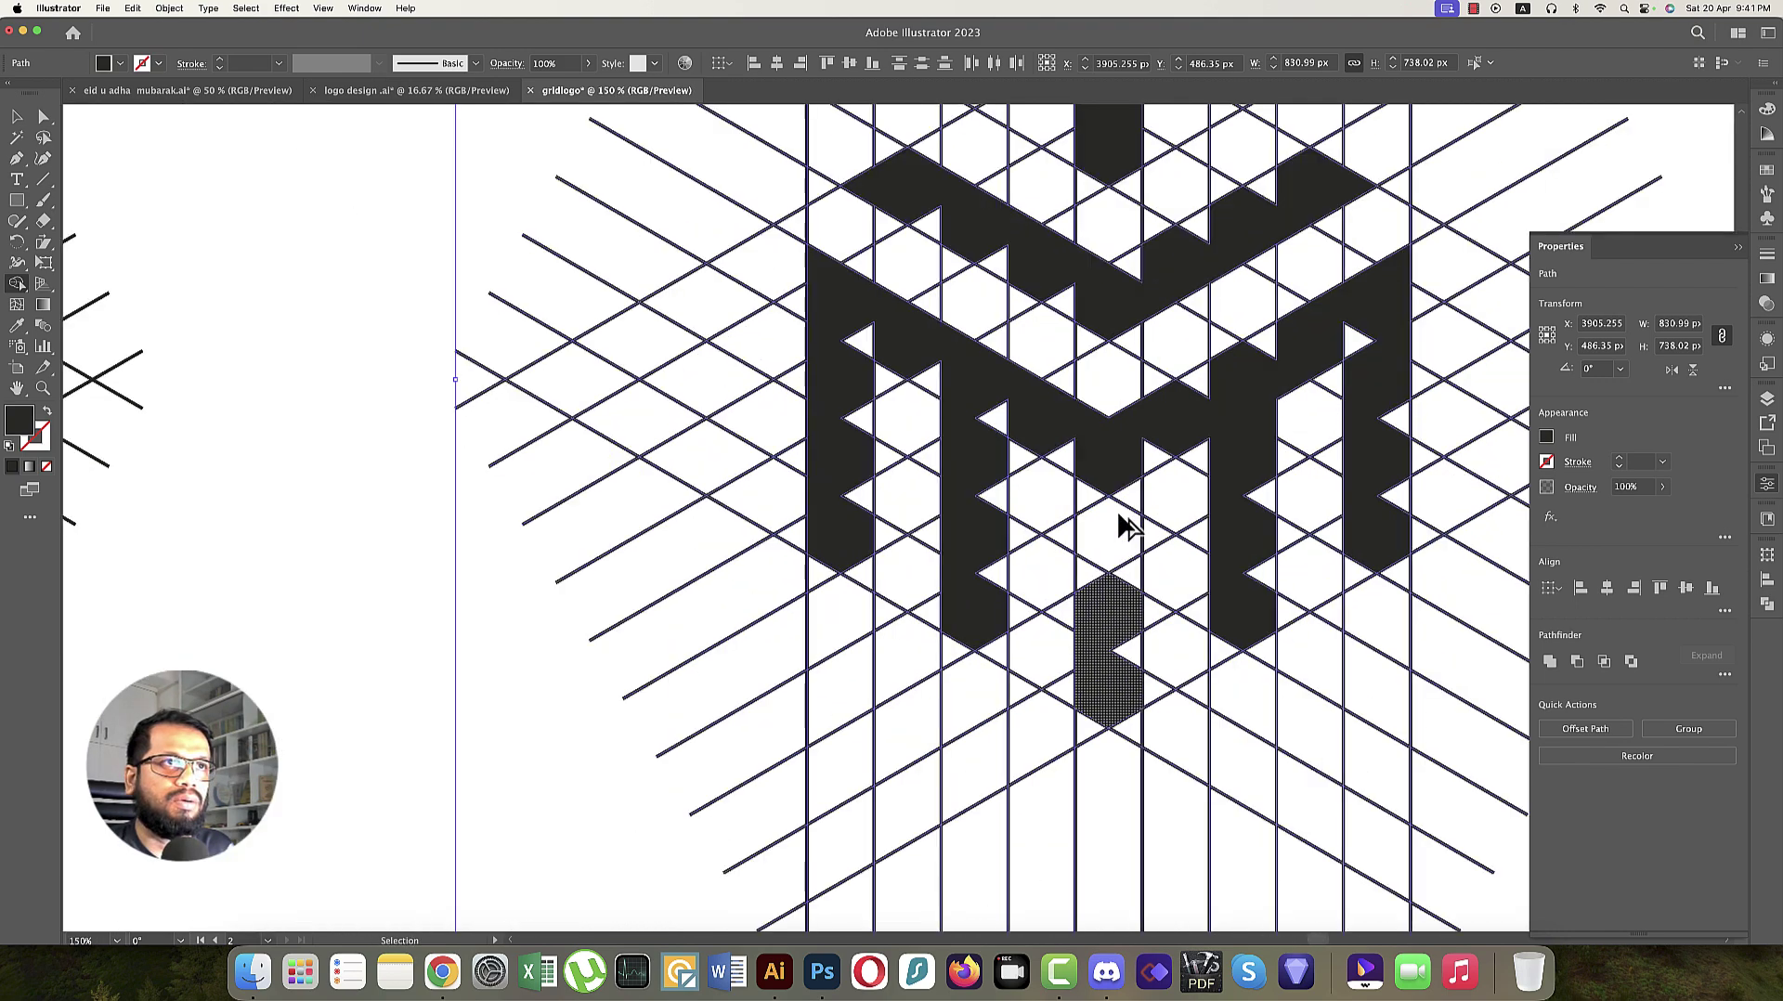
{"action": "key", "text": "shift+m"}
{"action": "key", "text": "super+minus"}
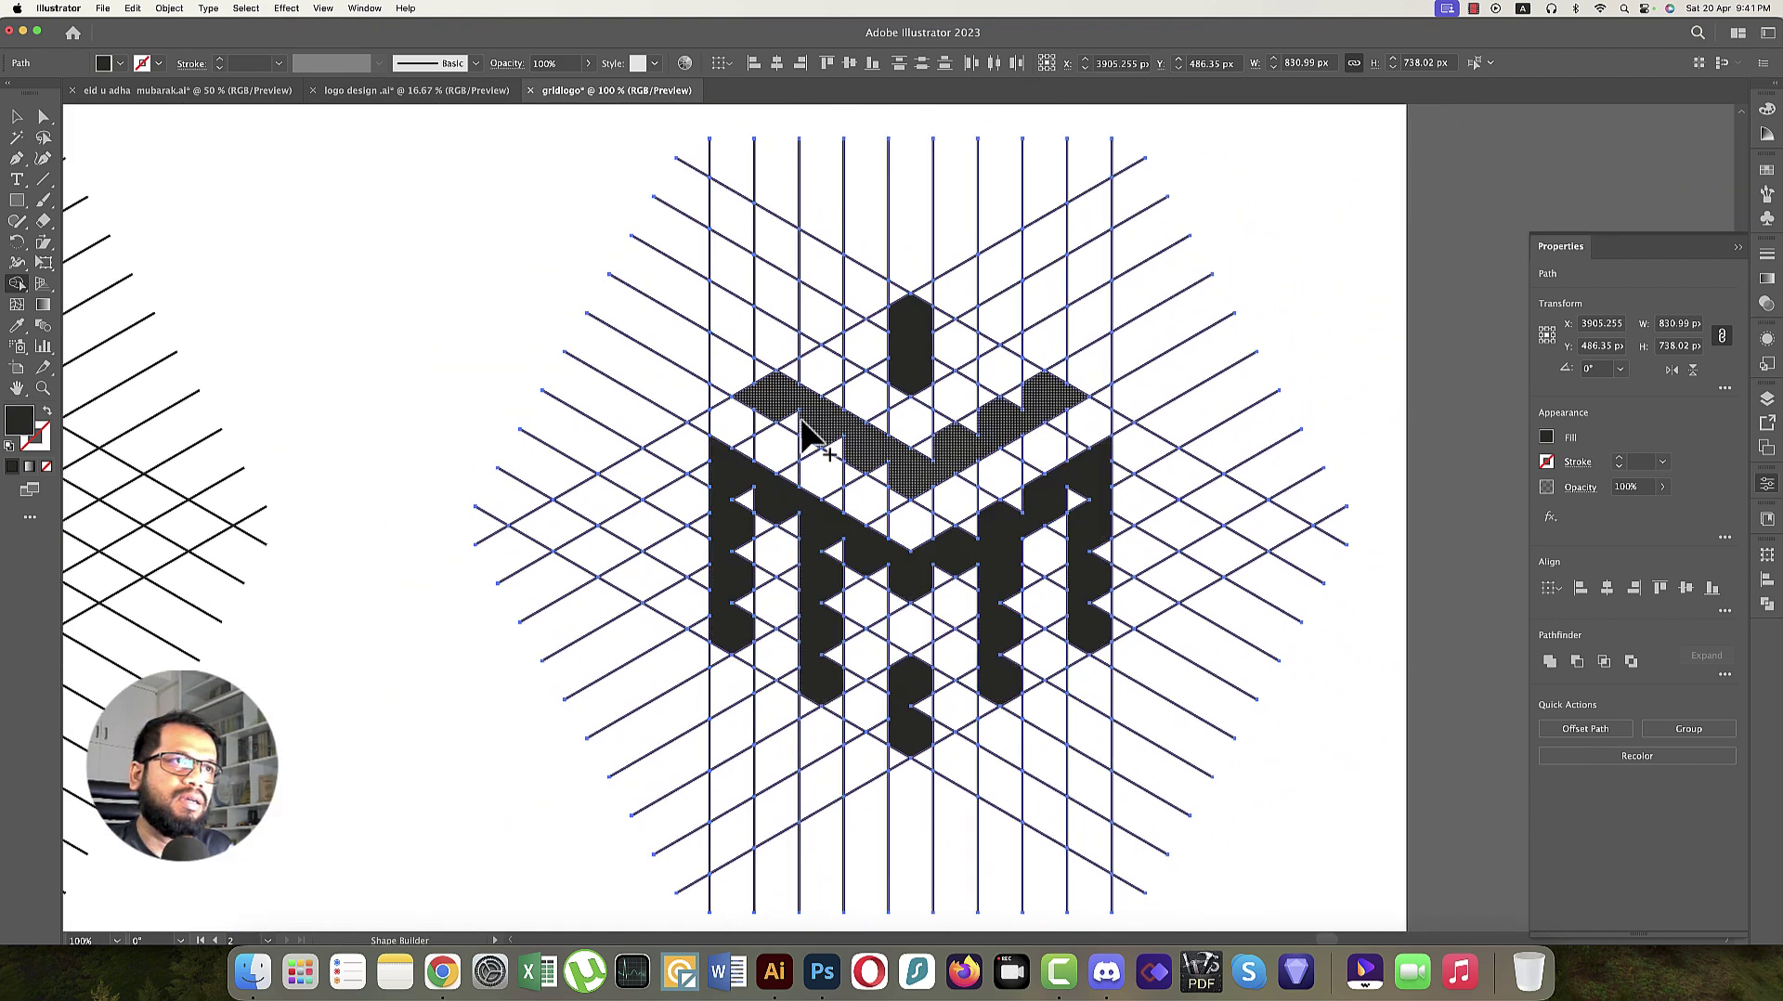
{"action": "mouse_move", "coordinate": [805, 430]}
{"action": "left_mouse_down"}
{"action": "mouse_move", "coordinate": [876, 477]}
{"action": "mouse_move", "coordinate": [929, 474]}
{"action": "mouse_move", "coordinate": [1022, 402]}
{"action": "left_mouse_up"}
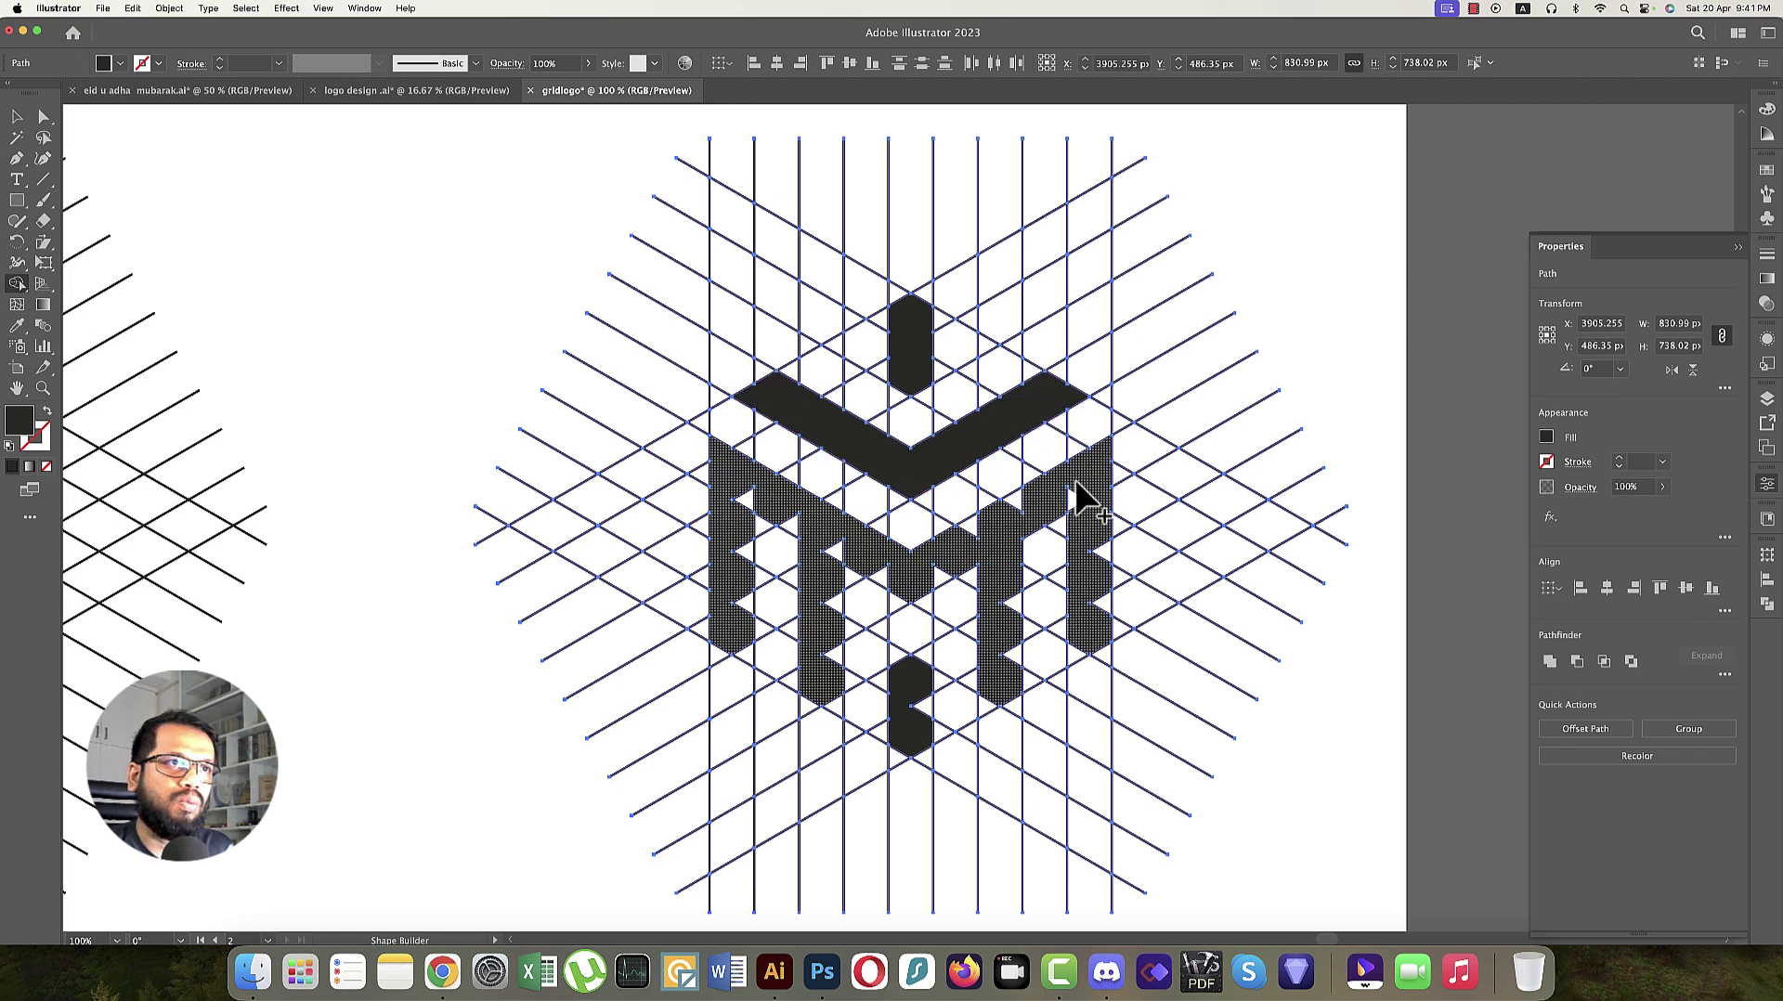
{"action": "left_click_drag", "start_coordinate": [1077, 497], "coordinate": [1072, 656]}
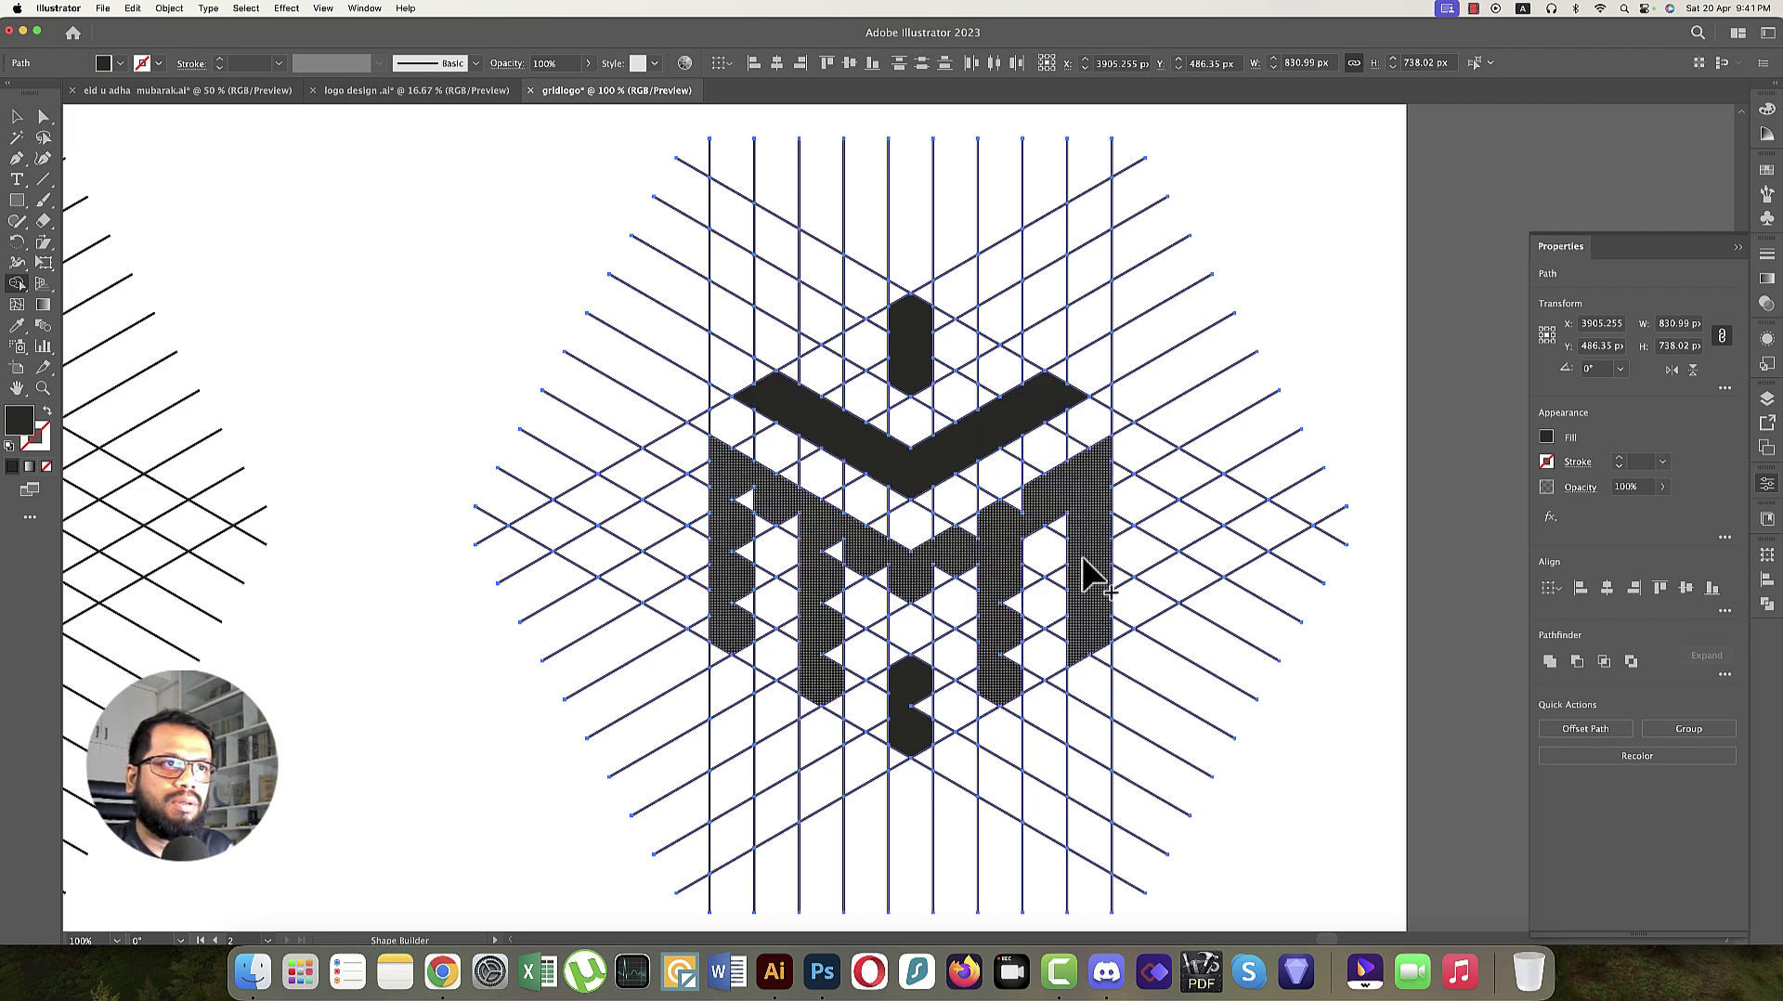
Fill the middle diagonal and left-side notches, the inner triangle, and the lower centre piece.
{"action": "mouse_move", "coordinate": [1092, 576]}
{"action": "left_mouse_down"}
{"action": "mouse_move", "coordinate": [1035, 505]}
{"action": "mouse_move", "coordinate": [948, 589]}
{"action": "mouse_move", "coordinate": [896, 589]}
{"action": "left_mouse_up"}
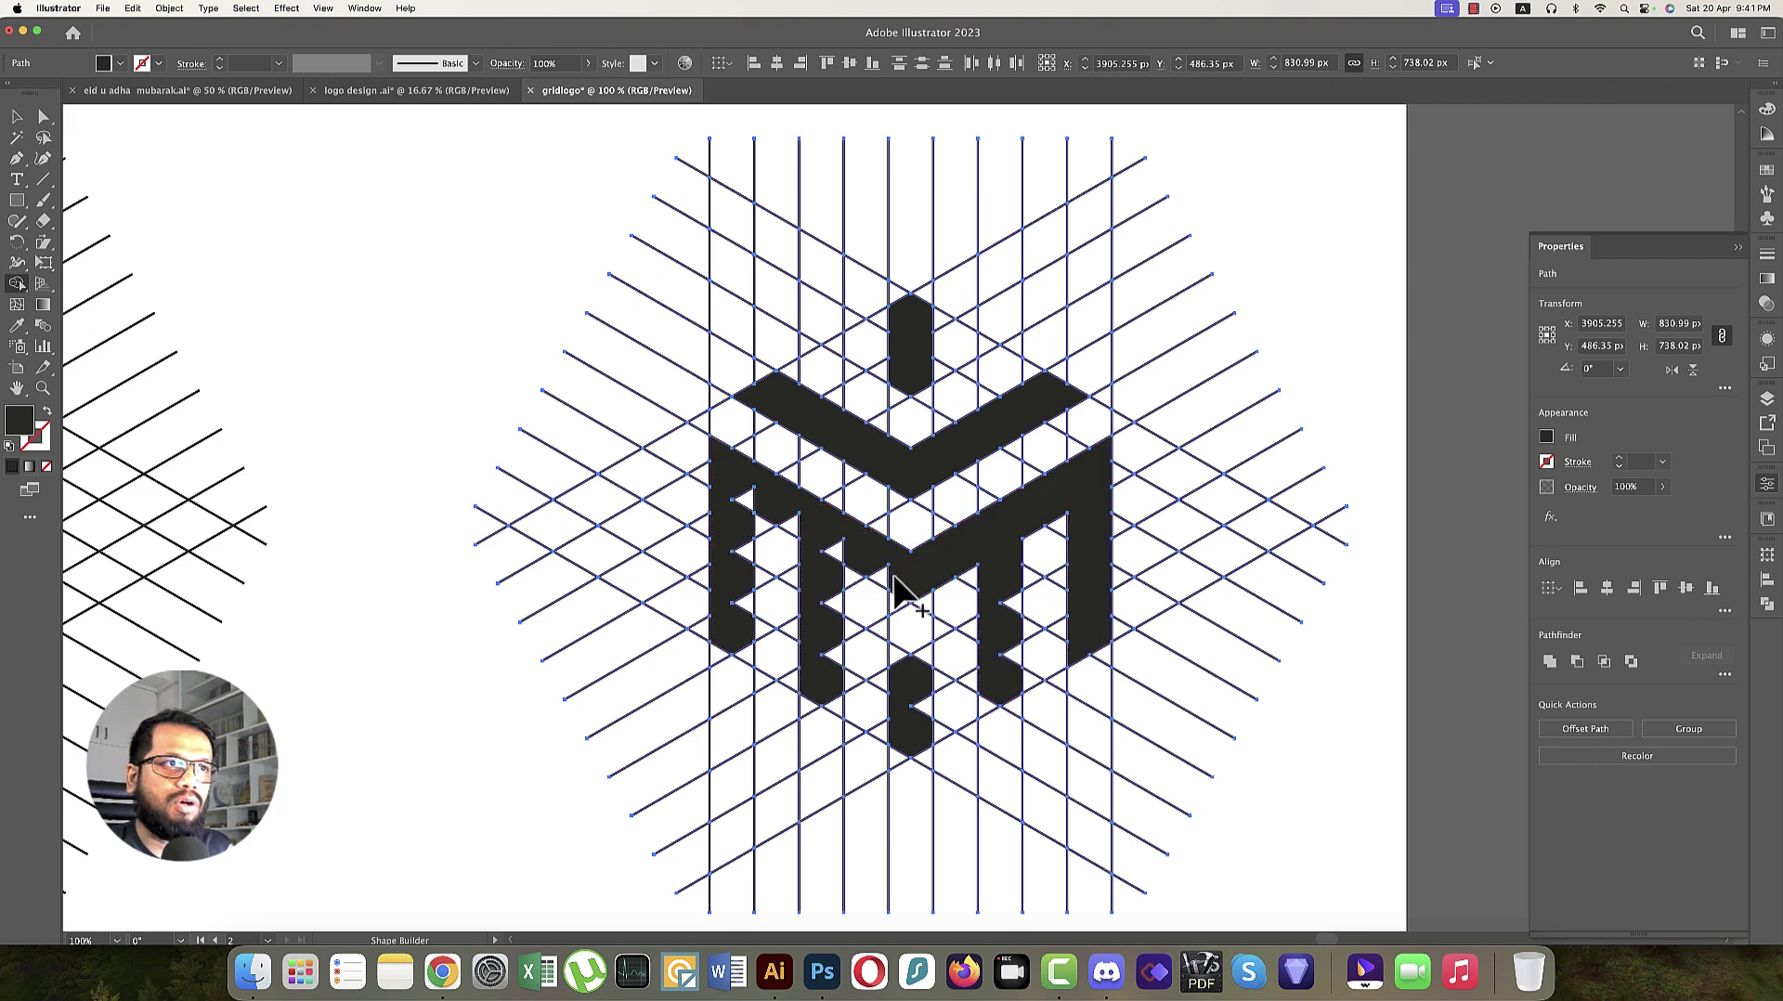
{"action": "left_click_drag", "start_coordinate": [780, 518], "coordinate": [895, 576]}
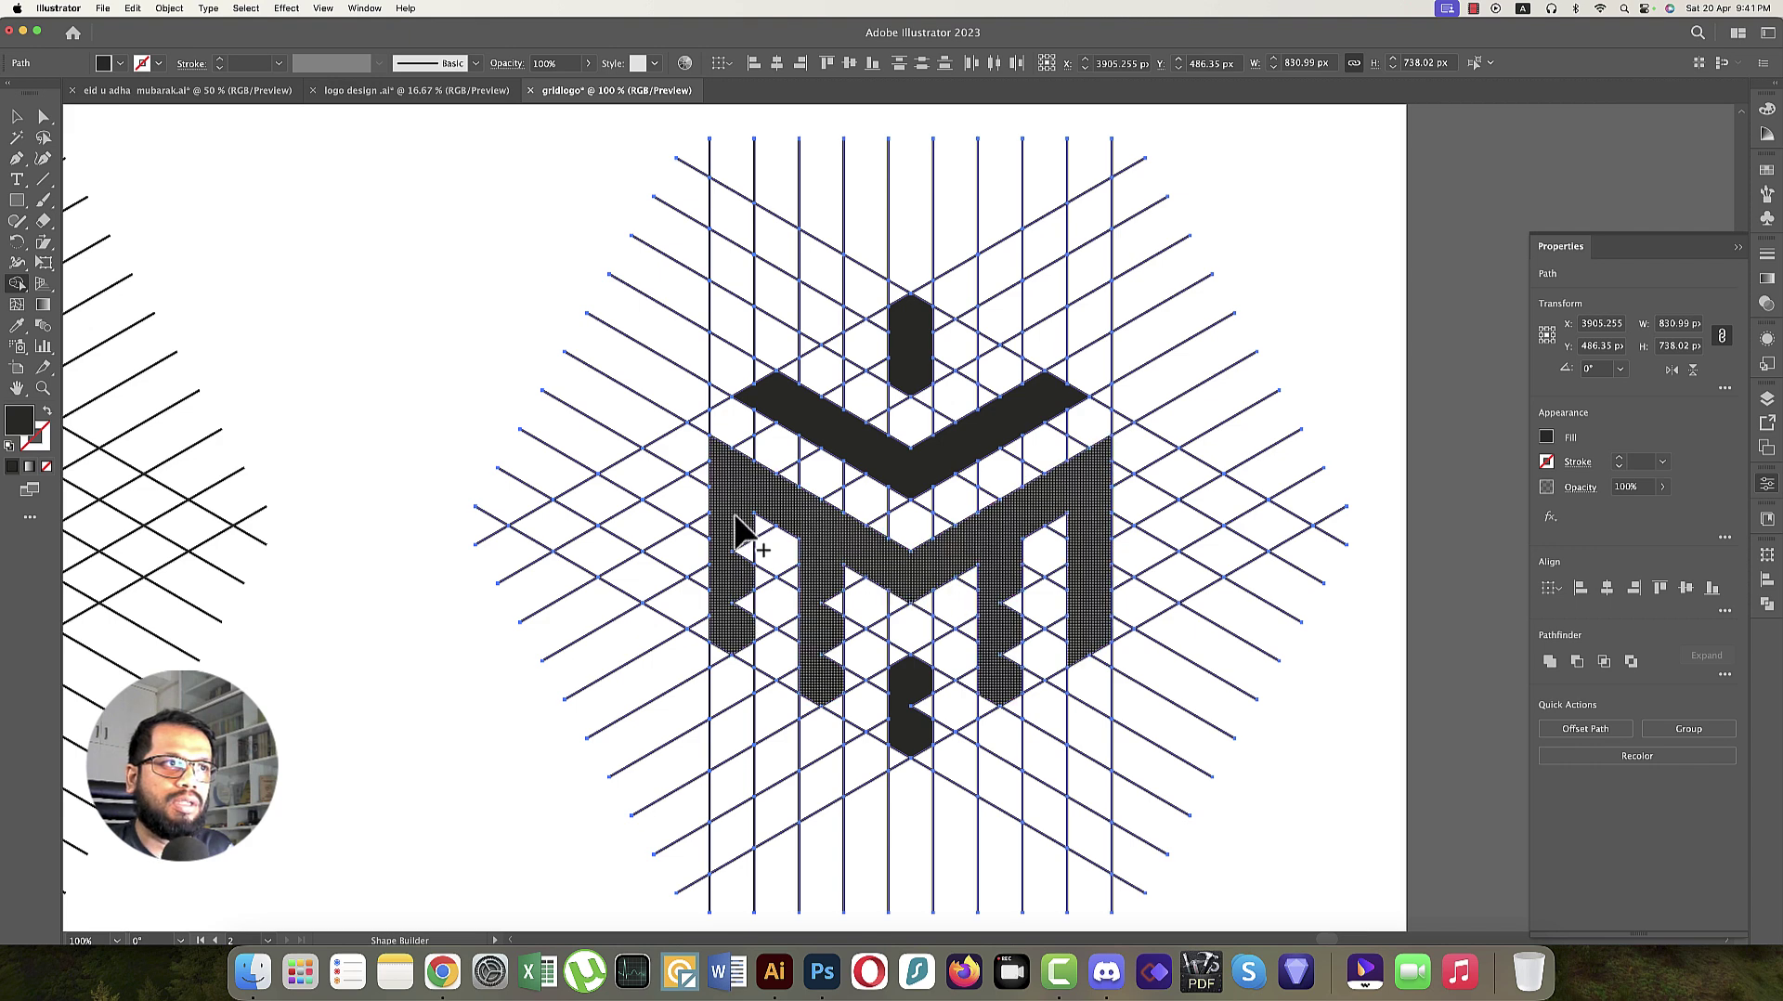
{"action": "mouse_move", "coordinate": [736, 525]}
{"action": "left_mouse_down"}
{"action": "mouse_move", "coordinate": [744, 657]}
{"action": "mouse_move", "coordinate": [777, 677]}
{"action": "mouse_move", "coordinate": [837, 656]}
{"action": "mouse_move", "coordinate": [838, 692]}
{"action": "left_mouse_up"}
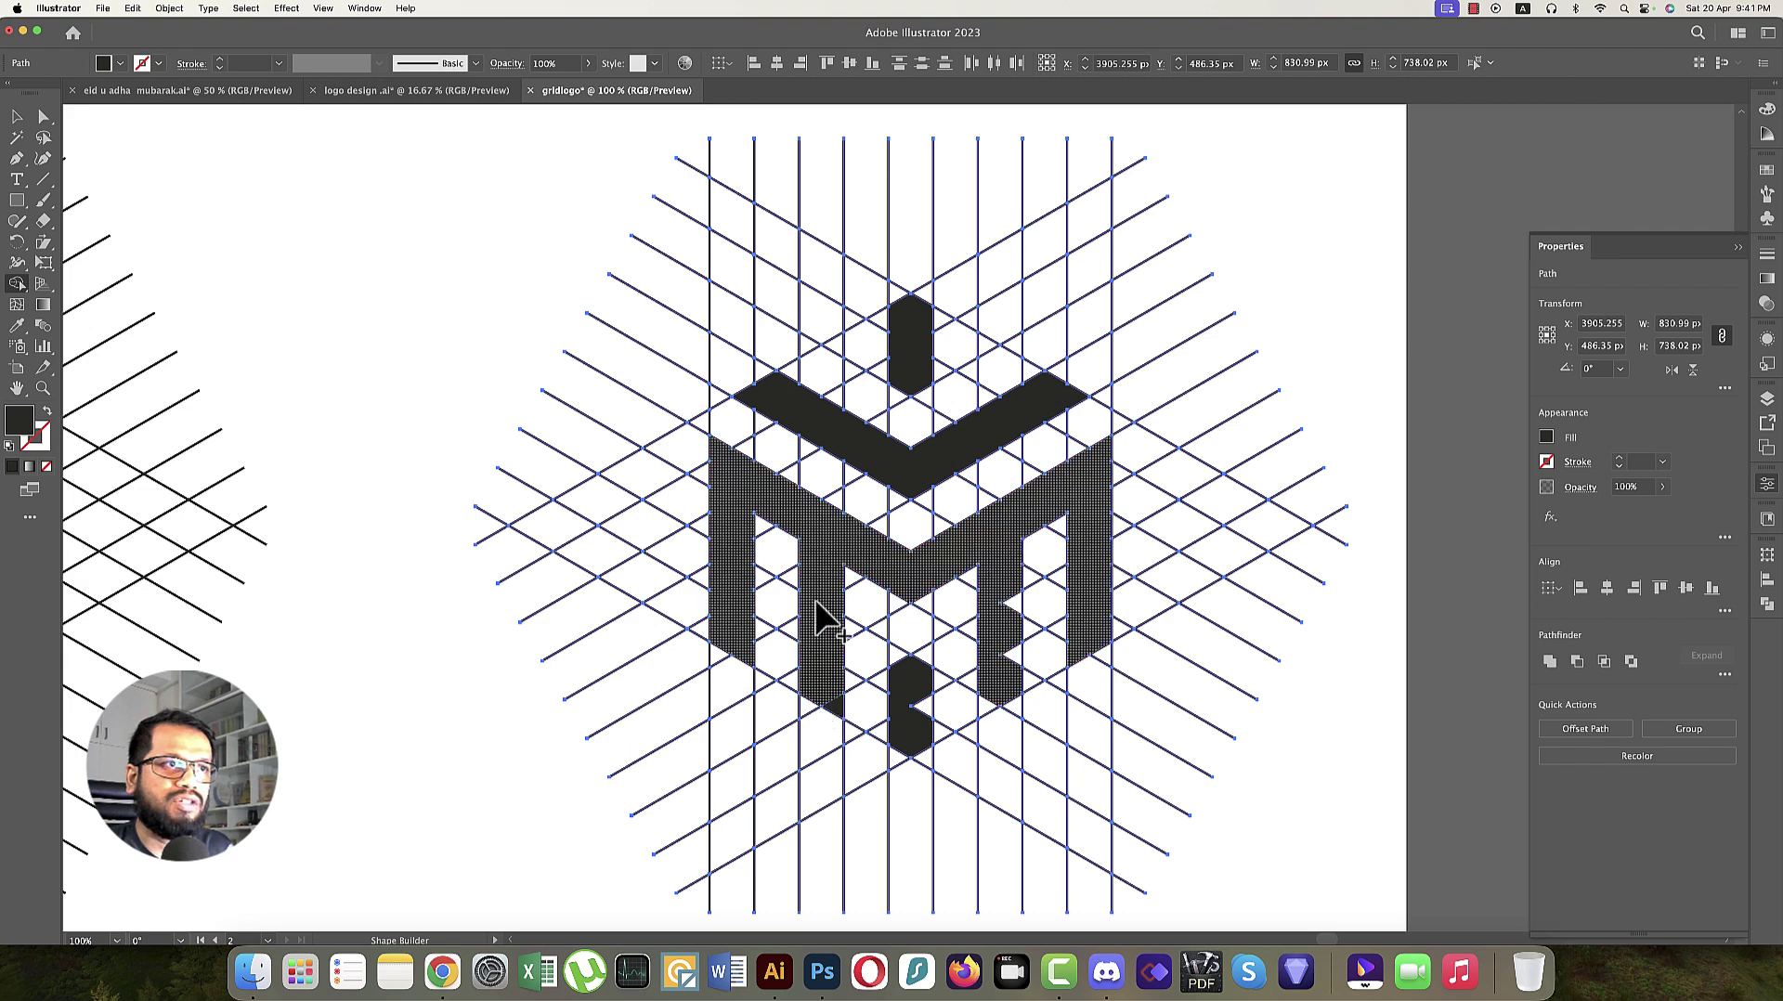
{"action": "left_click_drag", "start_coordinate": [817, 617], "coordinate": [850, 738]}
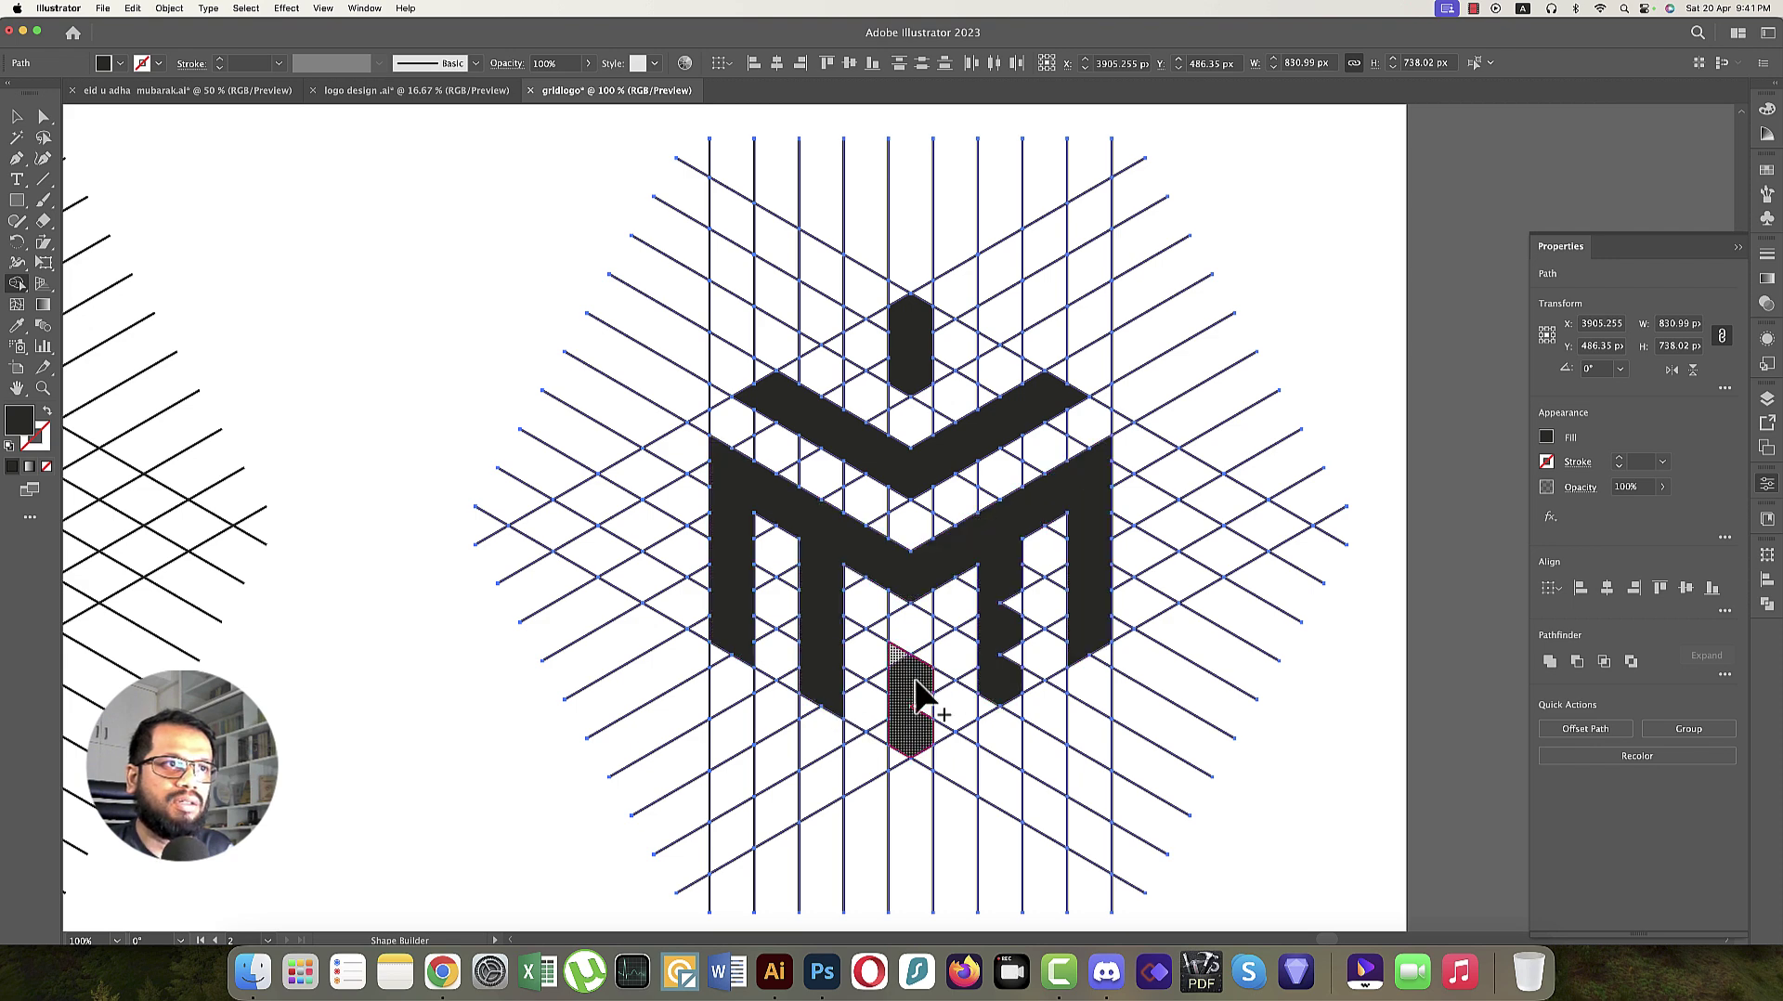
{"action": "left_click", "coordinate": [918, 695]}
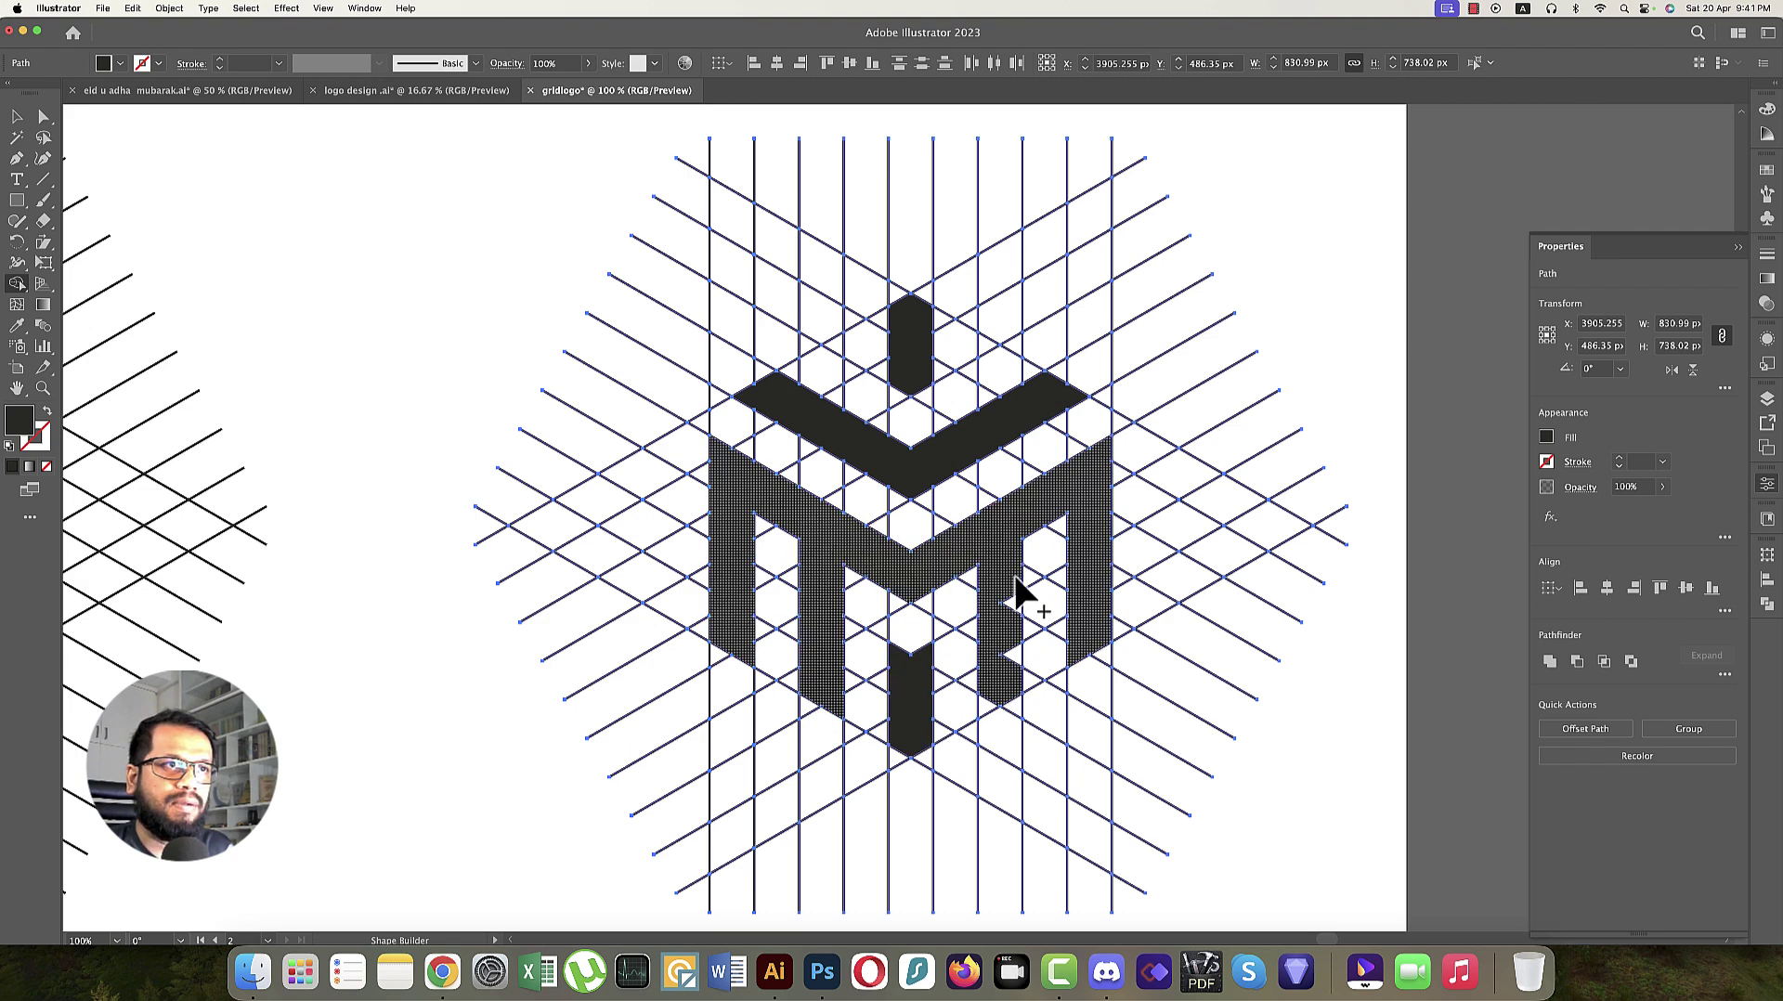
Merge the last remaining piece into the solid M and zoom out over both artboards.
{"action": "left_click", "coordinate": [1008, 692]}
{"action": "key", "text": "super+minus"}
{"action": "key", "text": "super+minus"}
{"action": "key", "text": "super+minus"}
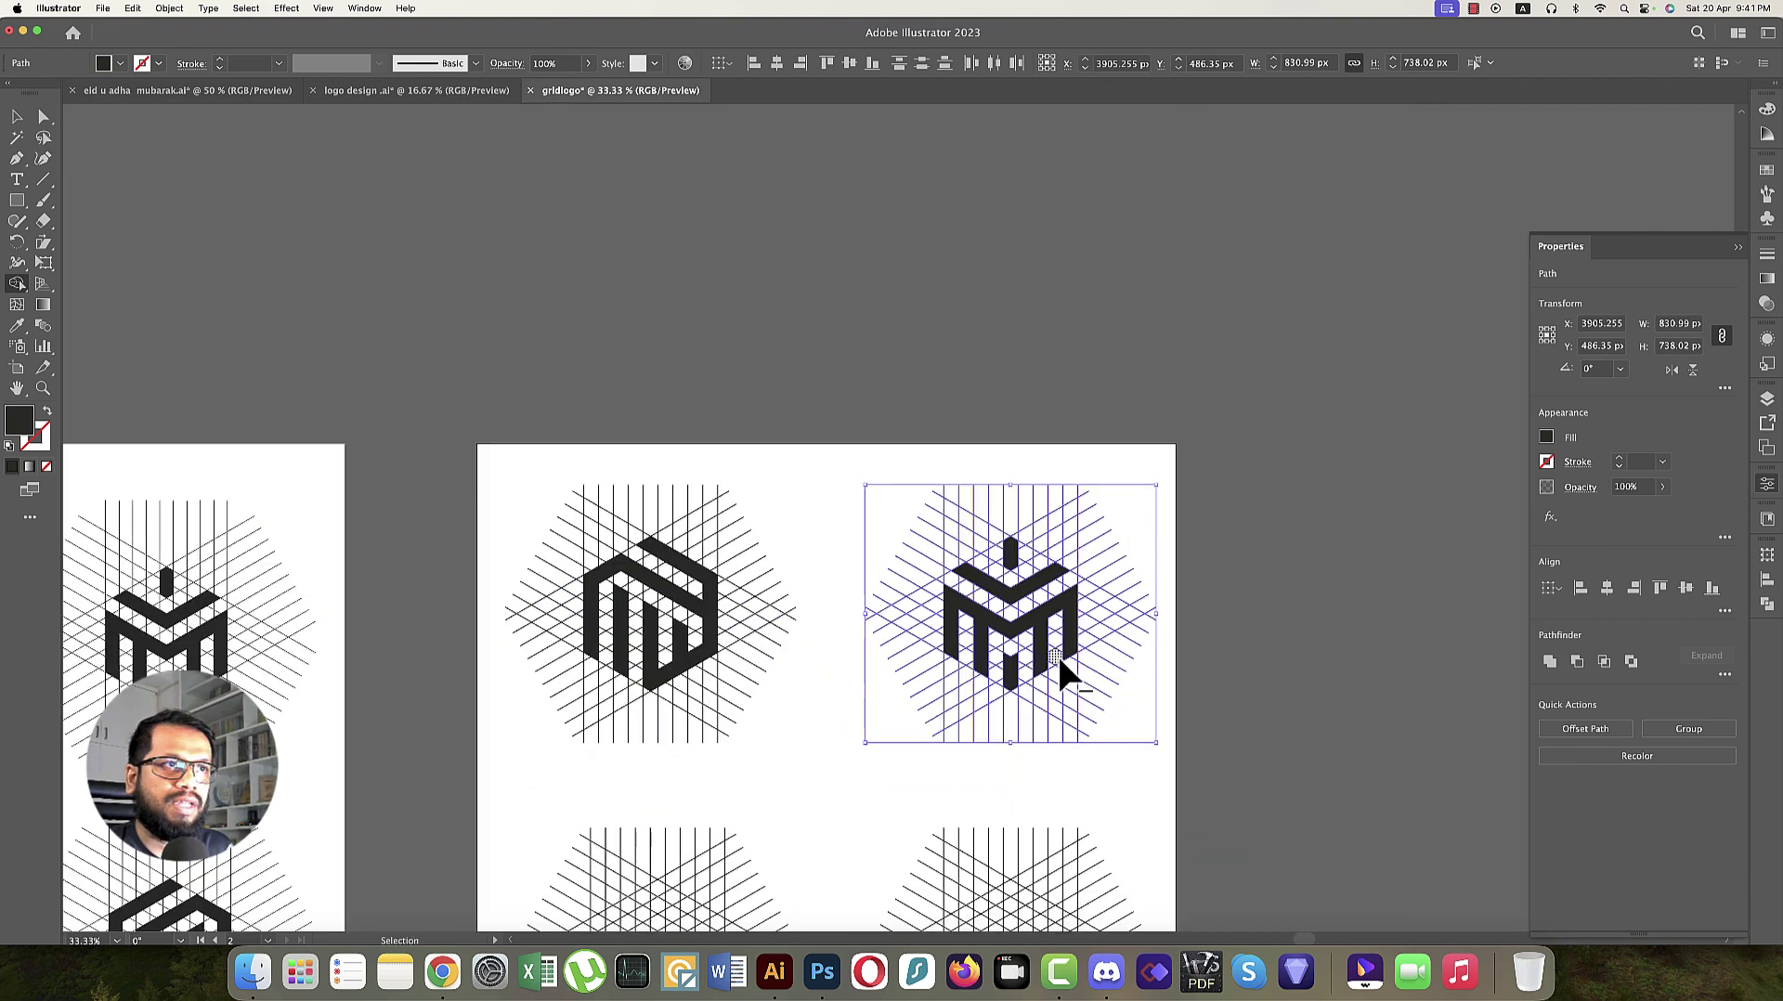
{"action": "left_click_drag", "start_coordinate": [1057, 653], "coordinate": [1274, 350]}
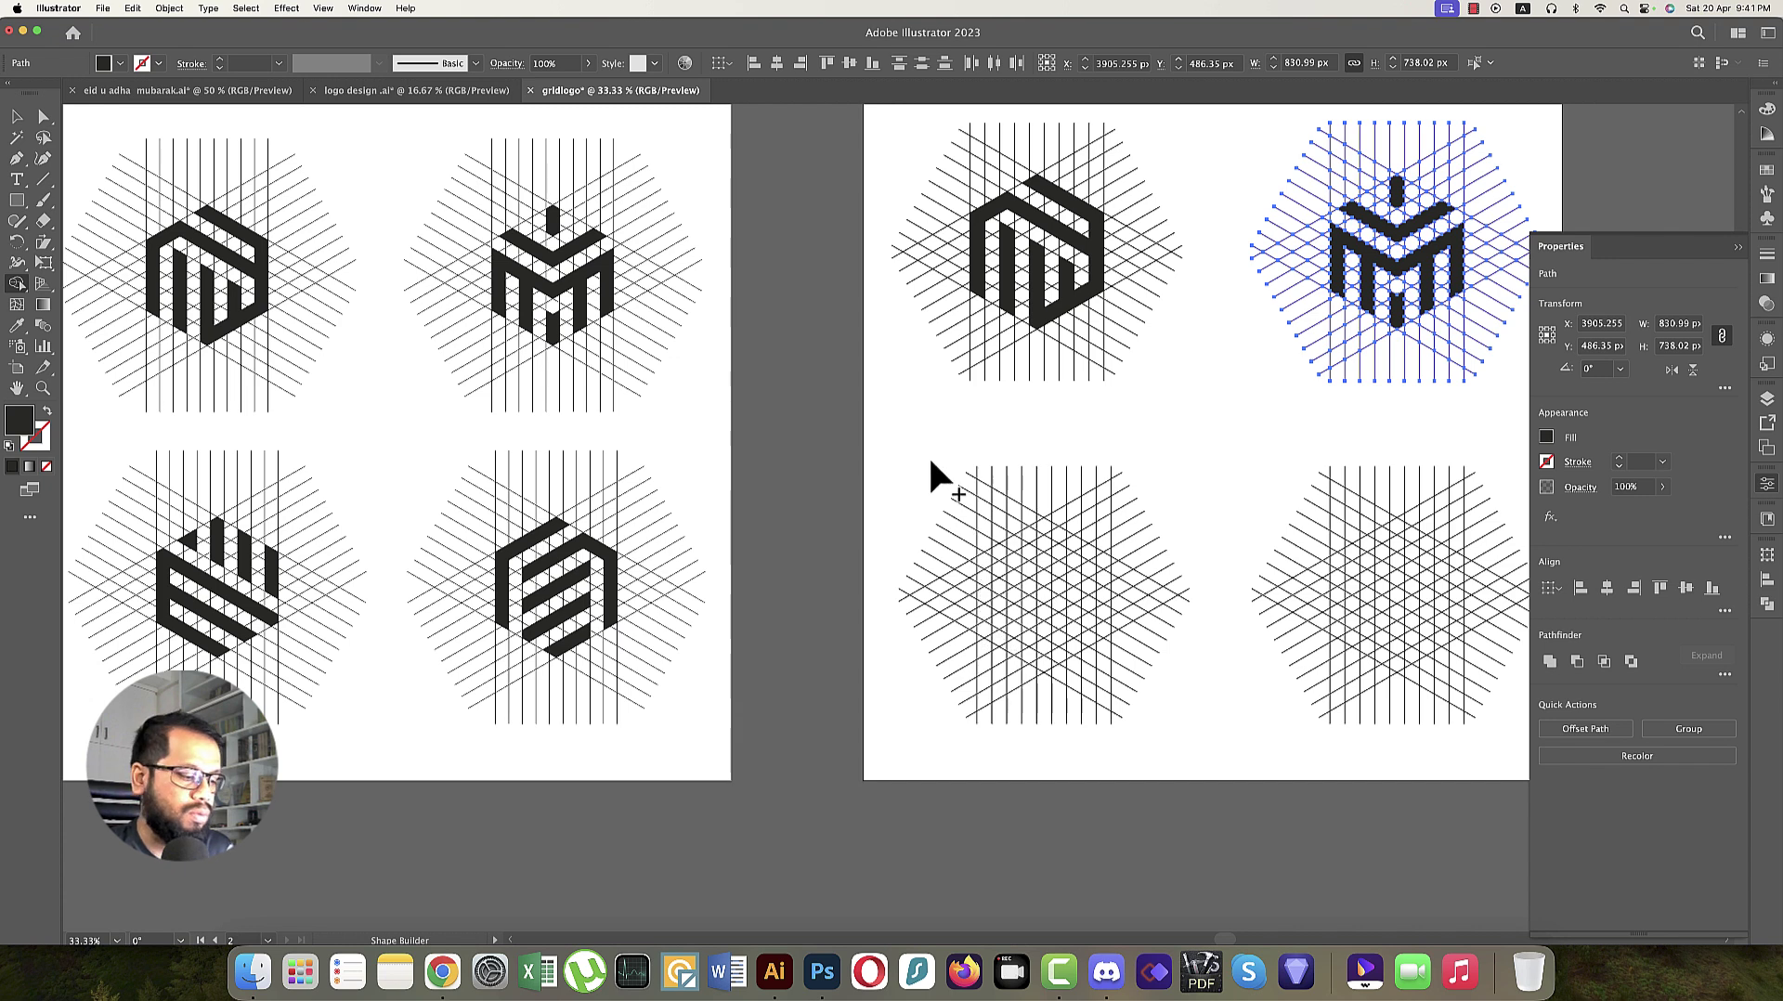
Select the empty lower-left hexagon grid and switch to the Shape Builder tool.
{"action": "key", "text": "v"}
{"action": "left_click_drag", "start_coordinate": [930, 440], "coordinate": [1199, 753]}
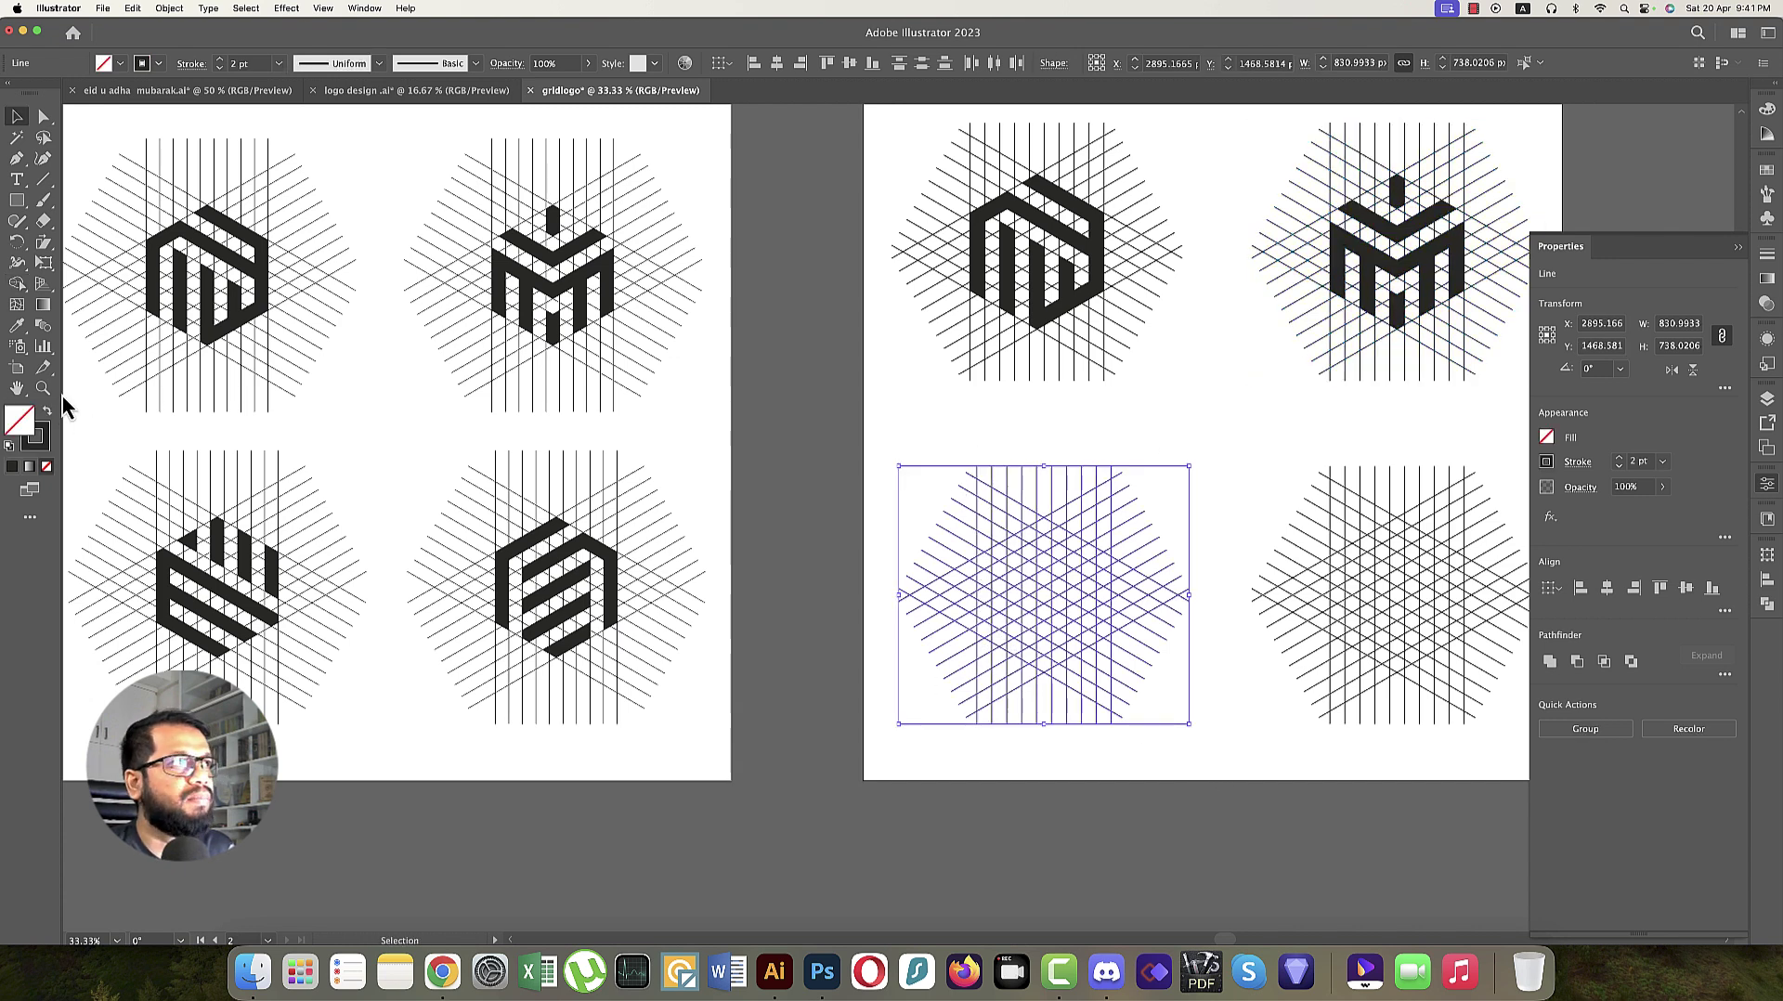
{"action": "left_click", "coordinate": [17, 284]}
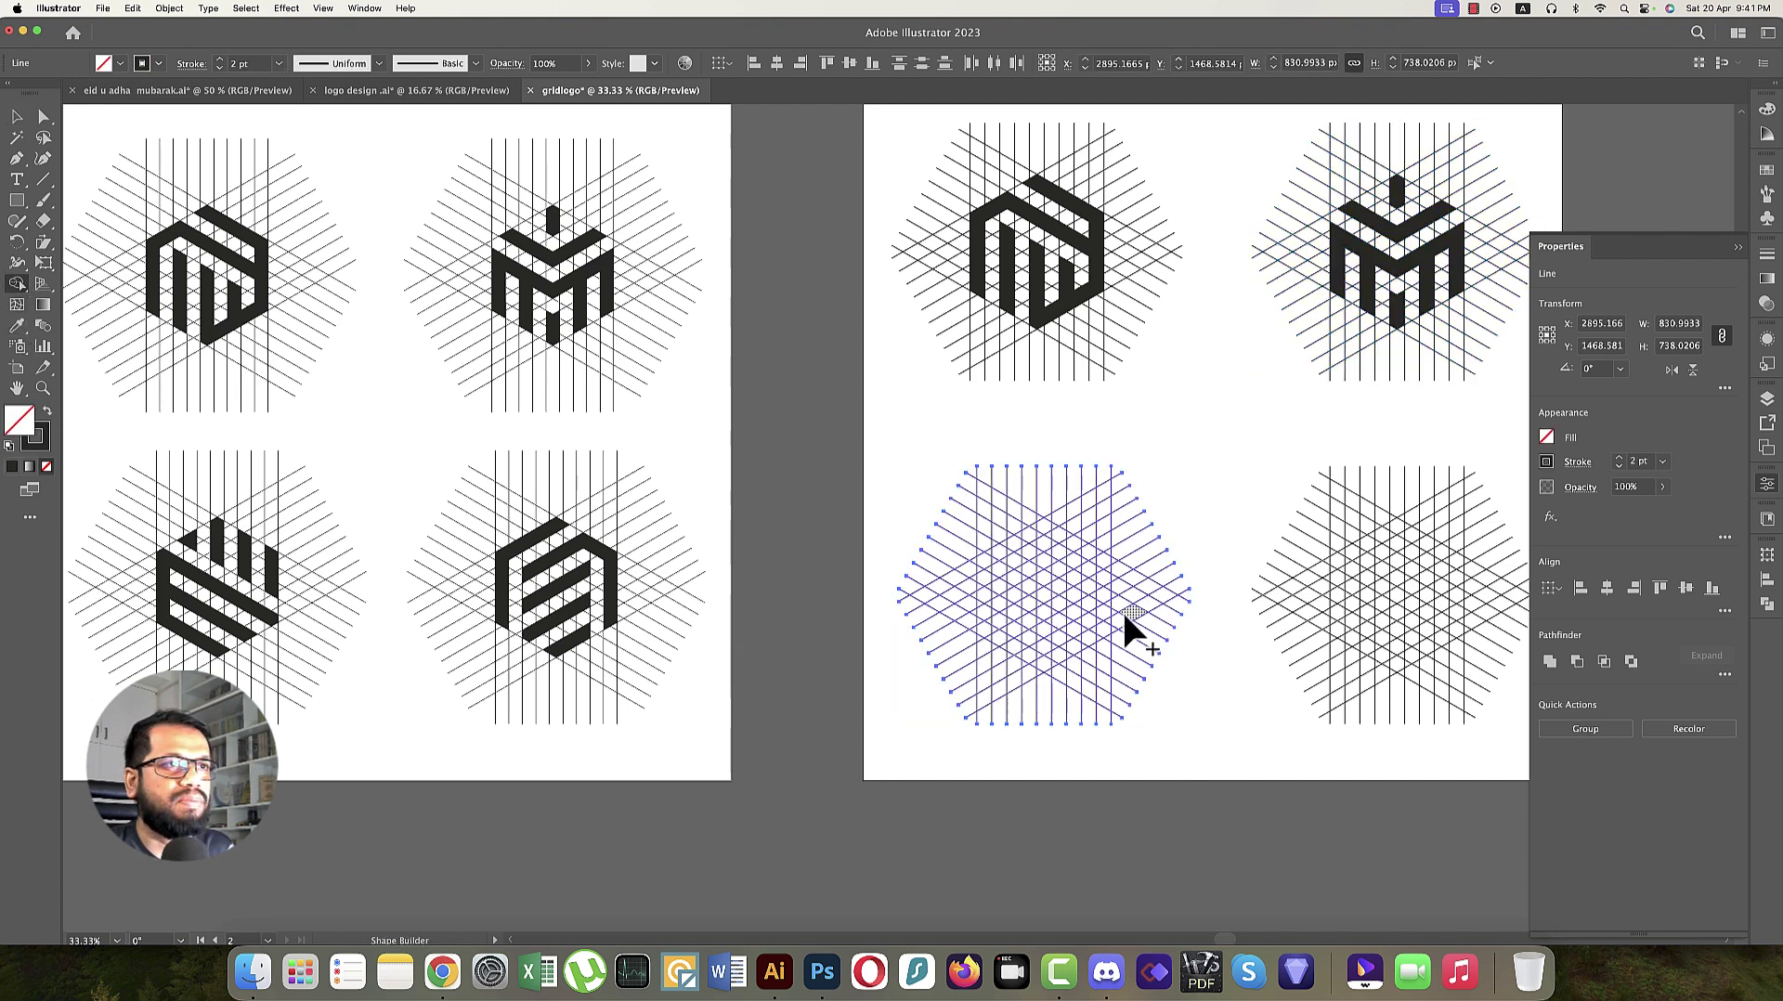
{"action": "scroll", "coordinate": [1122, 610], "scroll_direction": "up", "scroll_amount": 2}
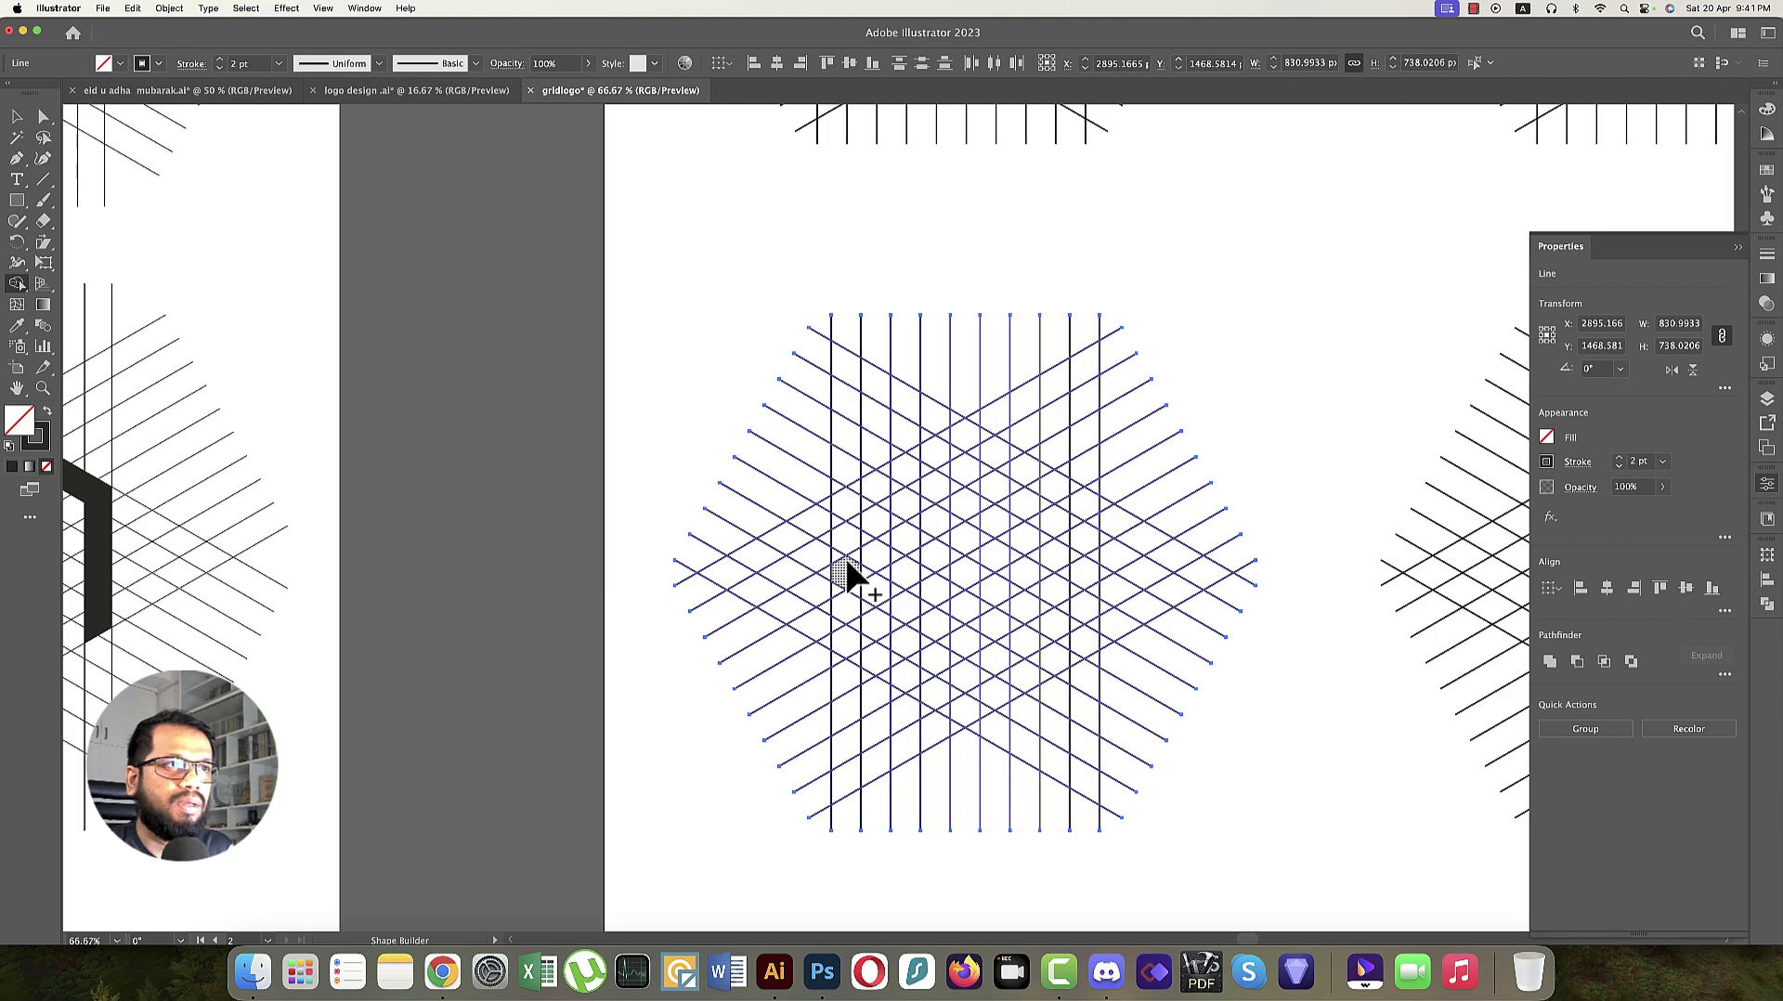
{"action": "scroll", "coordinate": [848, 569], "scroll_direction": "down", "scroll_amount": 1}
{"action": "left_click_drag", "start_coordinate": [849, 570], "coordinate": [1134, 548]}
{"action": "scroll", "coordinate": [1186, 549], "scroll_direction": "down", "scroll_amount": 1}
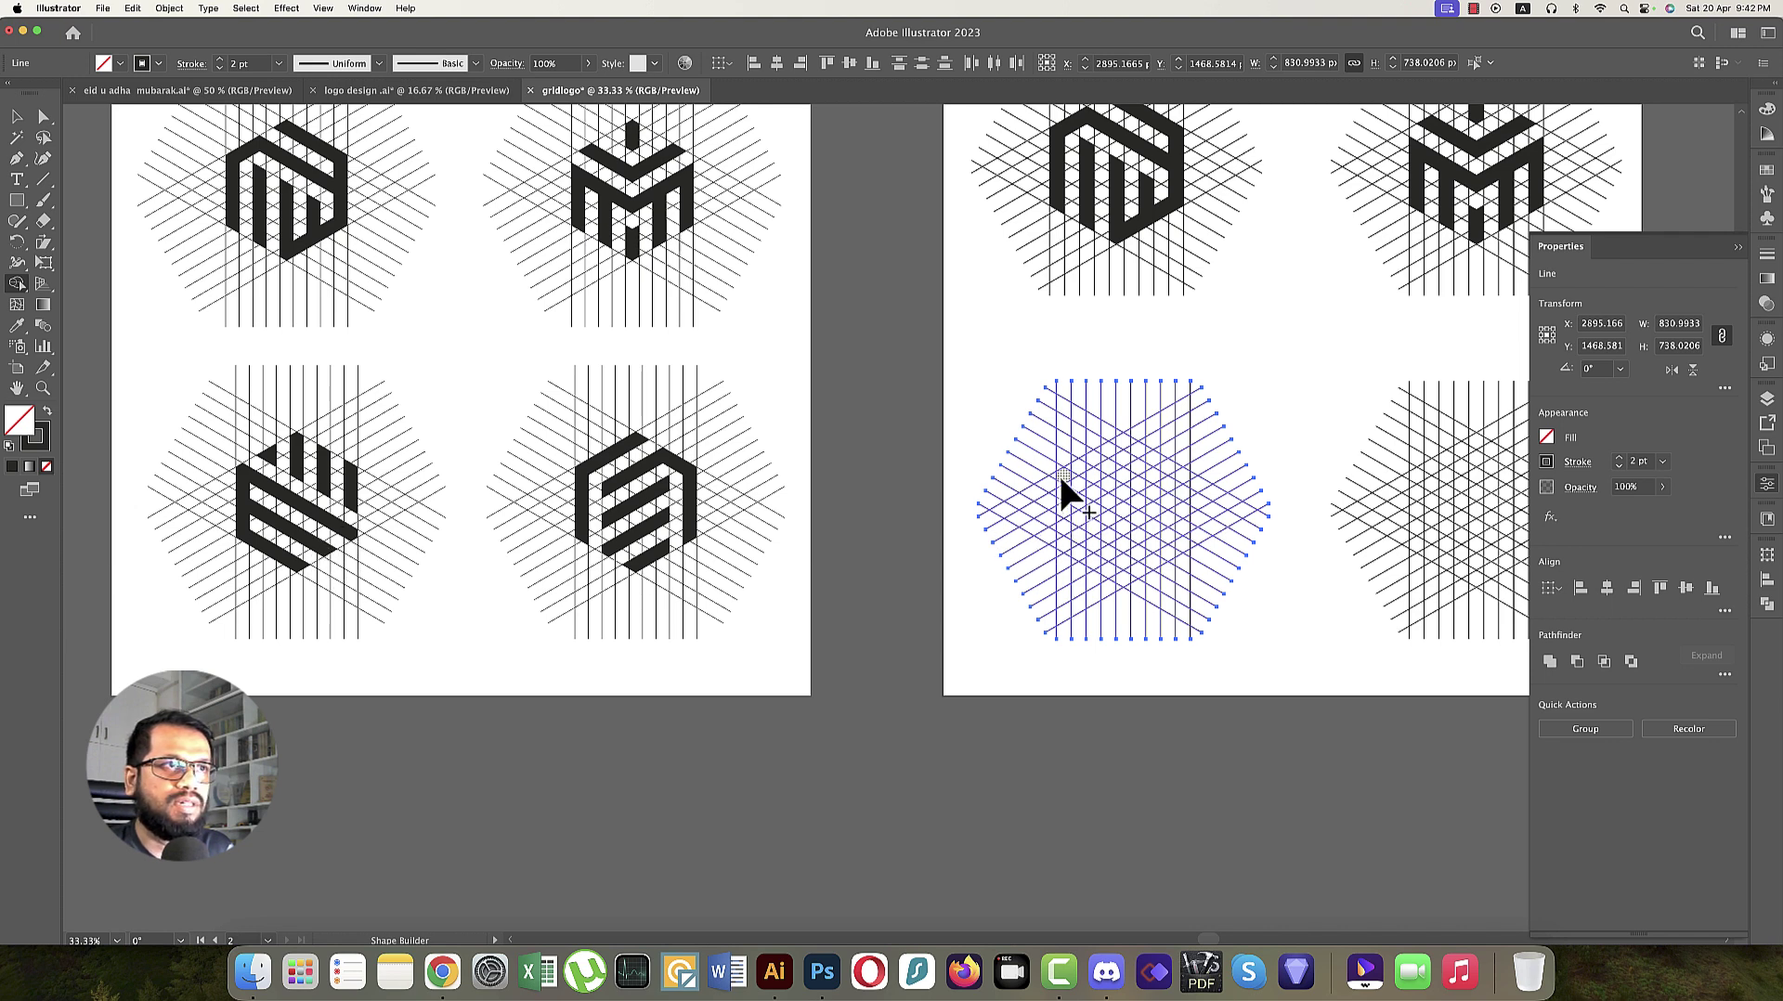
Merge the zigzag cells and a diagonal strip into black stripes, then deselect the logo.
{"action": "mouse_move", "coordinate": [1115, 496]}
{"action": "left_mouse_down"}
{"action": "mouse_move", "coordinate": [1129, 506]}
{"action": "mouse_move", "coordinate": [1091, 502]}
{"action": "mouse_move", "coordinate": [1191, 552]}
{"action": "mouse_move", "coordinate": [1151, 554]}
{"action": "left_mouse_up"}
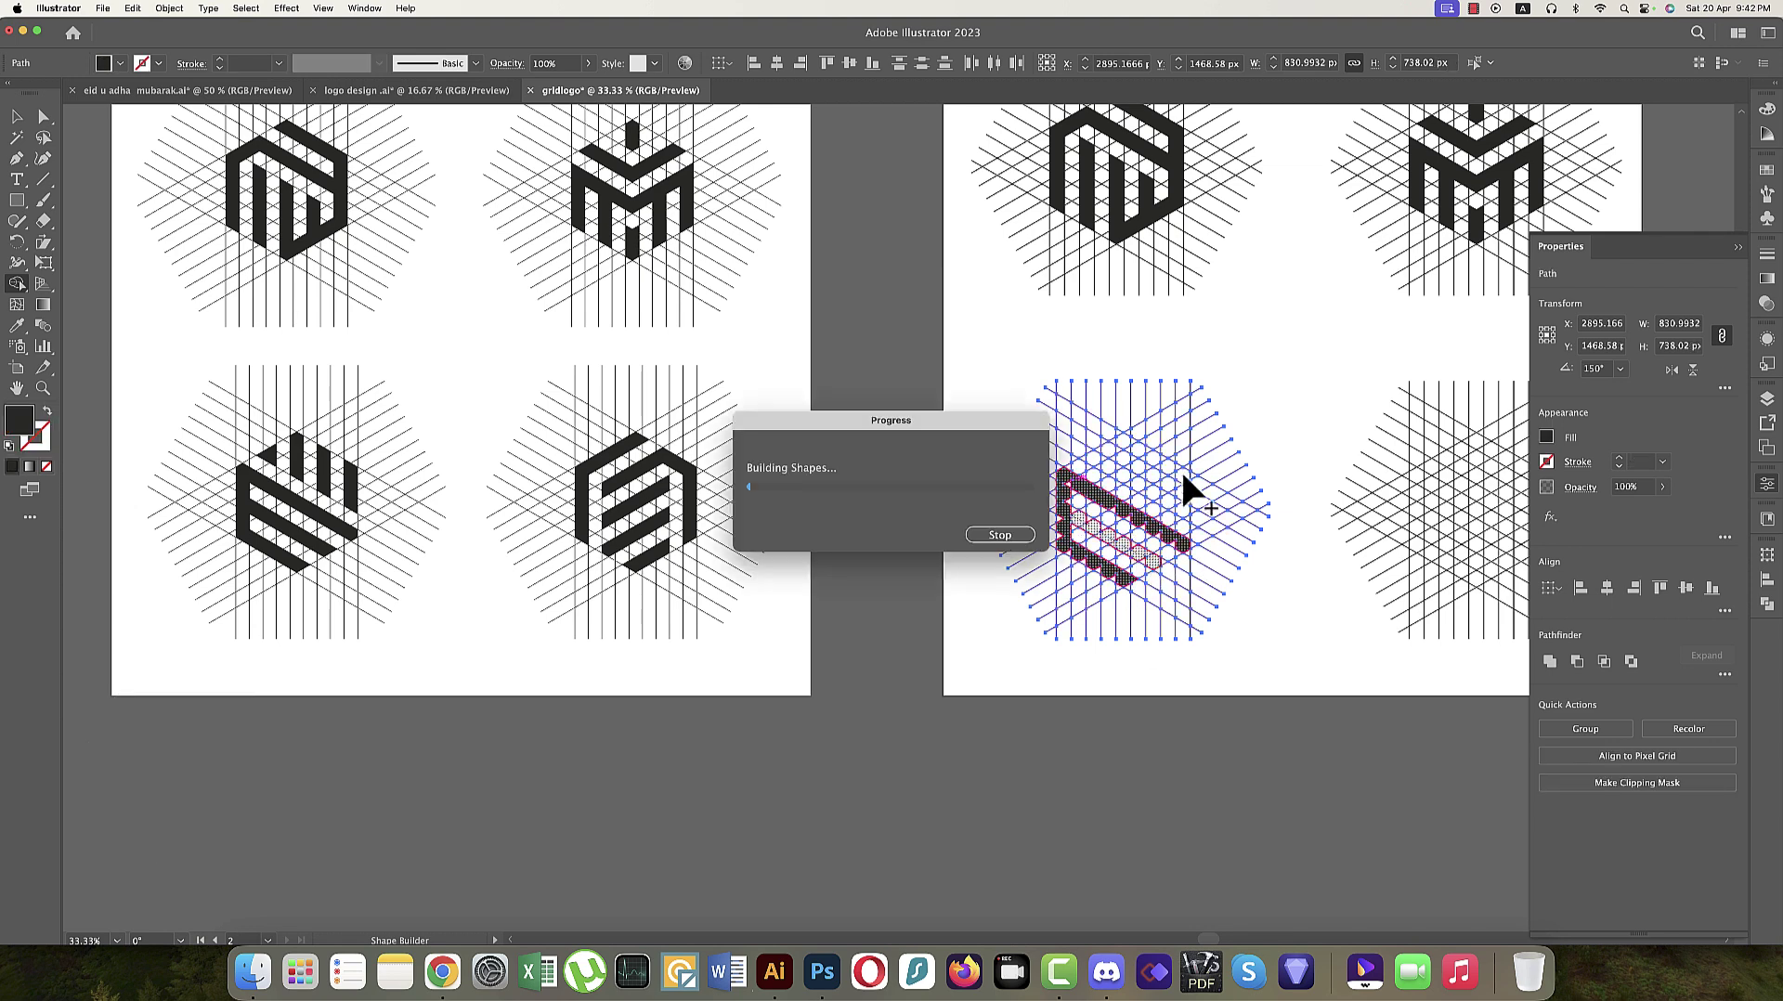
{"action": "key", "text": "super+equal"}
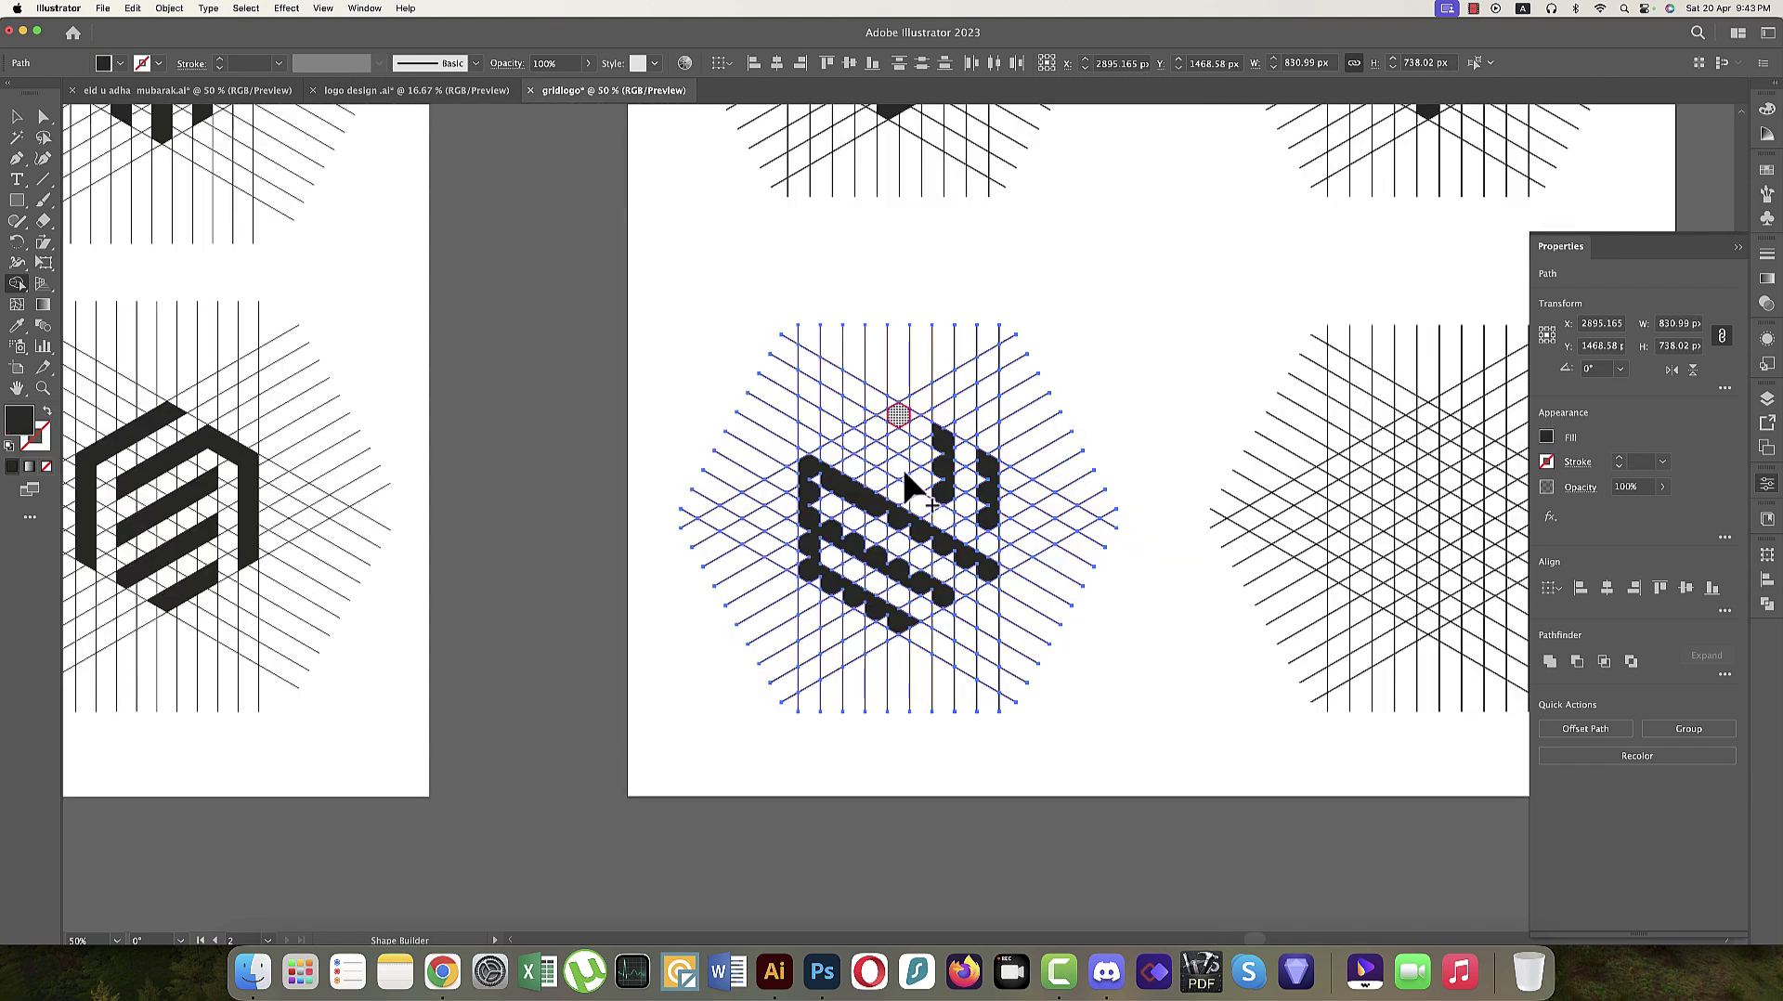
{"action": "left_click", "coordinate": [893, 476]}
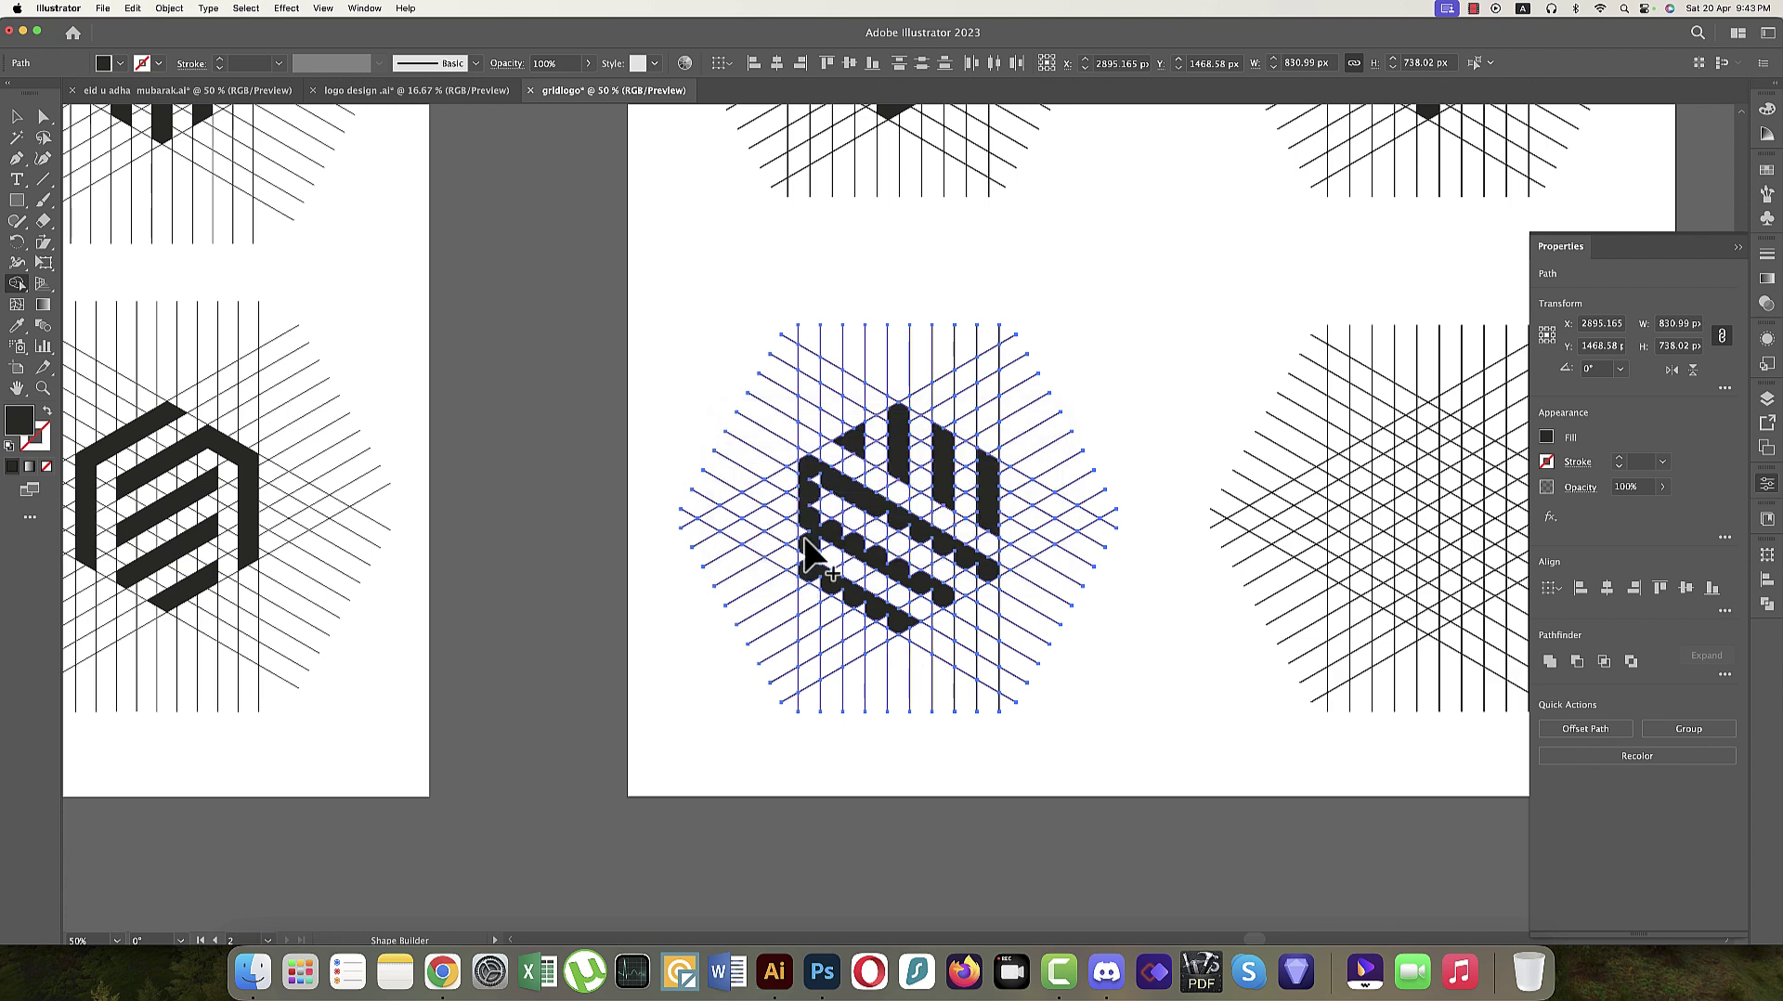
{"action": "key", "text": "v"}
{"action": "left_click", "coordinate": [1143, 617]}
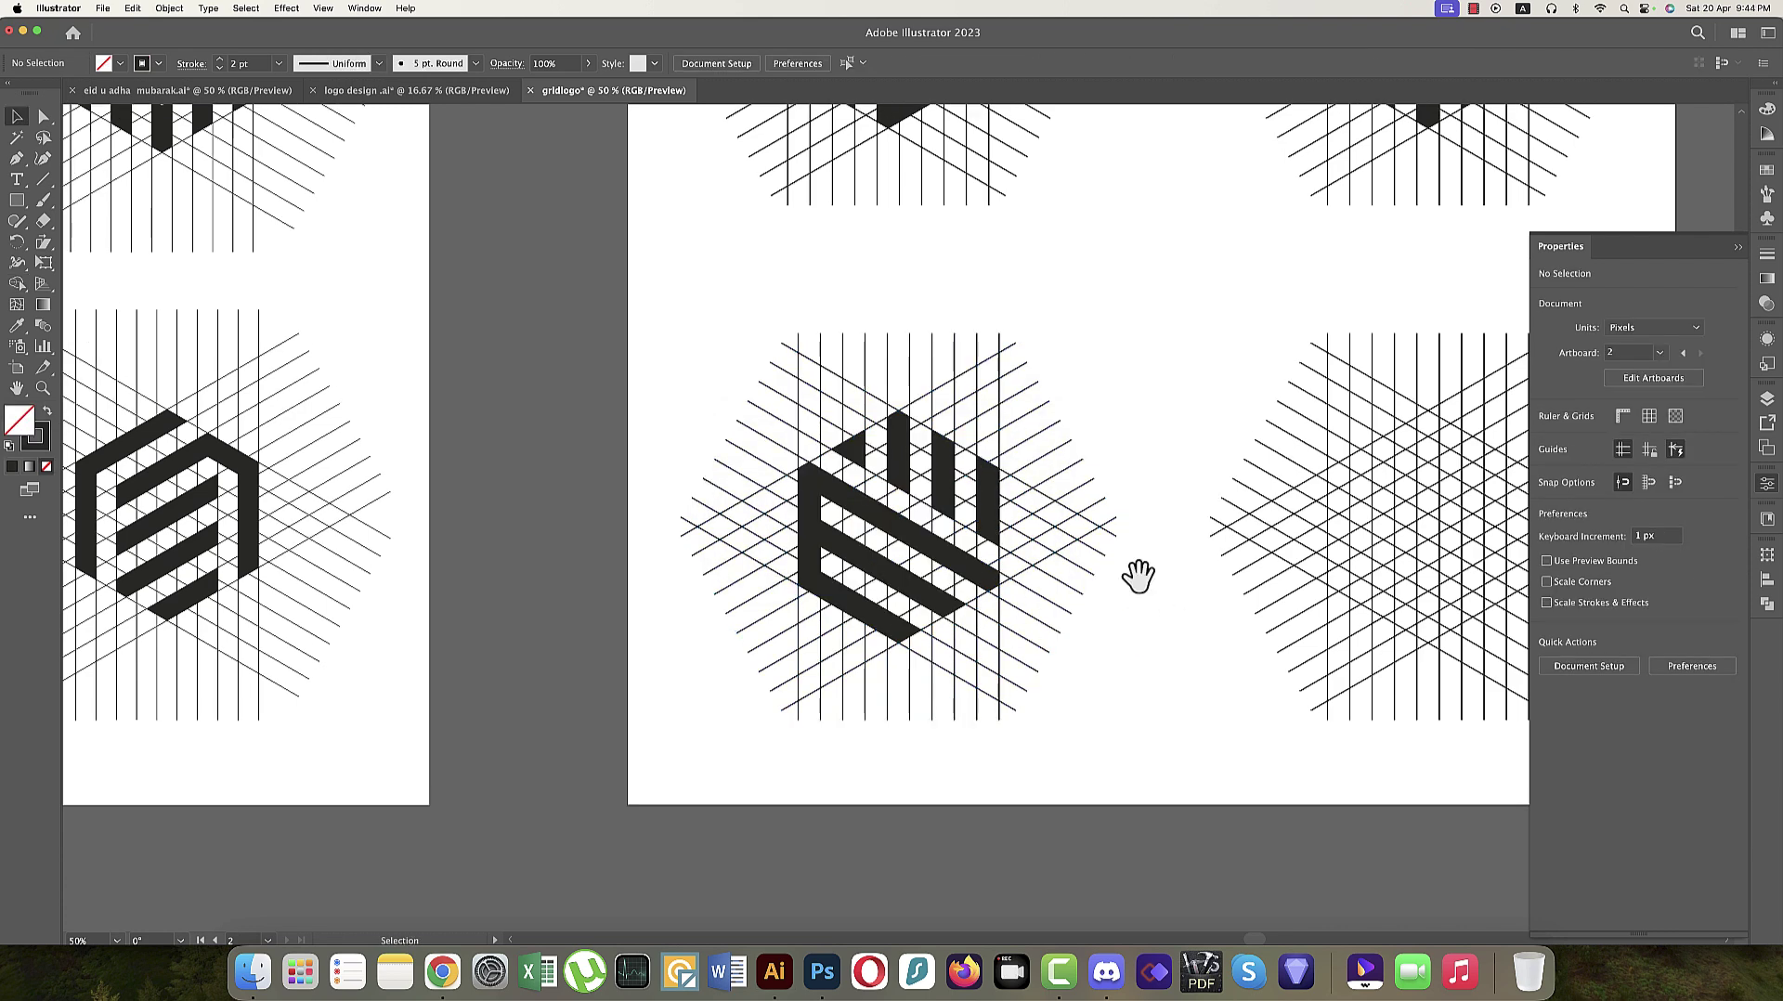
Merge the lower-right hexagon's upper-left edge band and its diagonal step rows into solid stripes.
{"action": "scroll", "coordinate": [1134, 557], "scroll_direction": "right", "scroll_amount": 2}
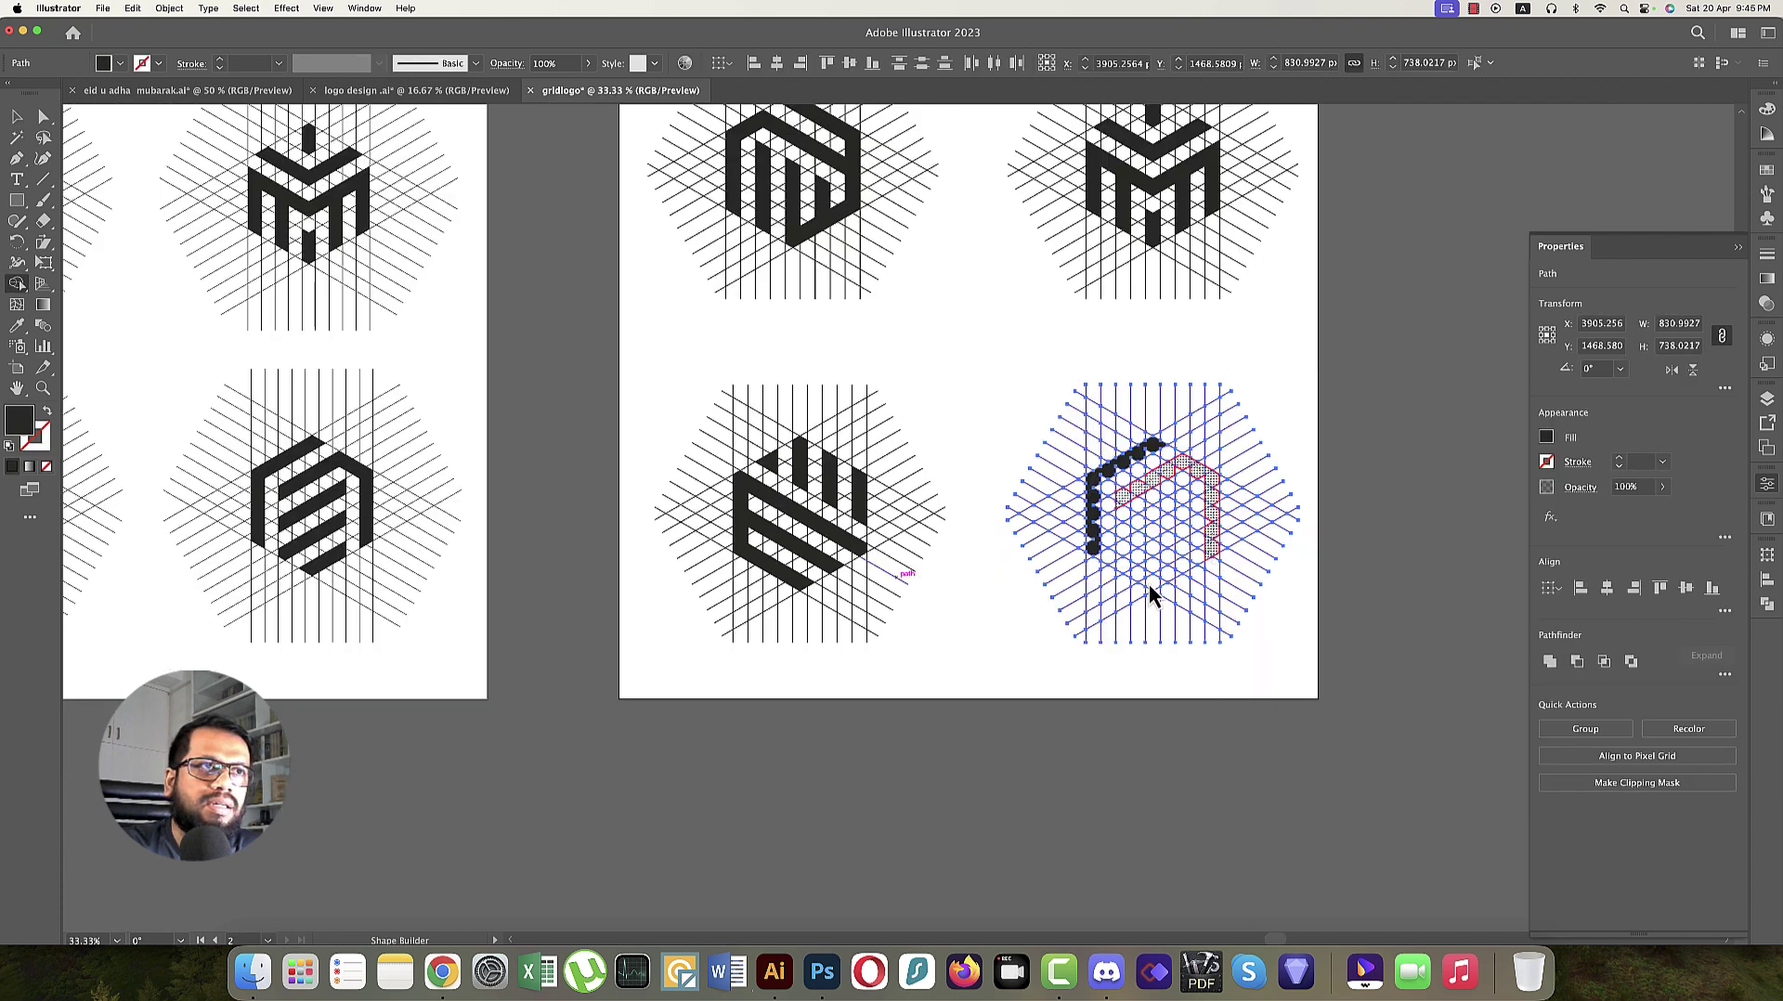
{"action": "left_click_drag", "start_coordinate": [1150, 588], "coordinate": [1150, 587]}
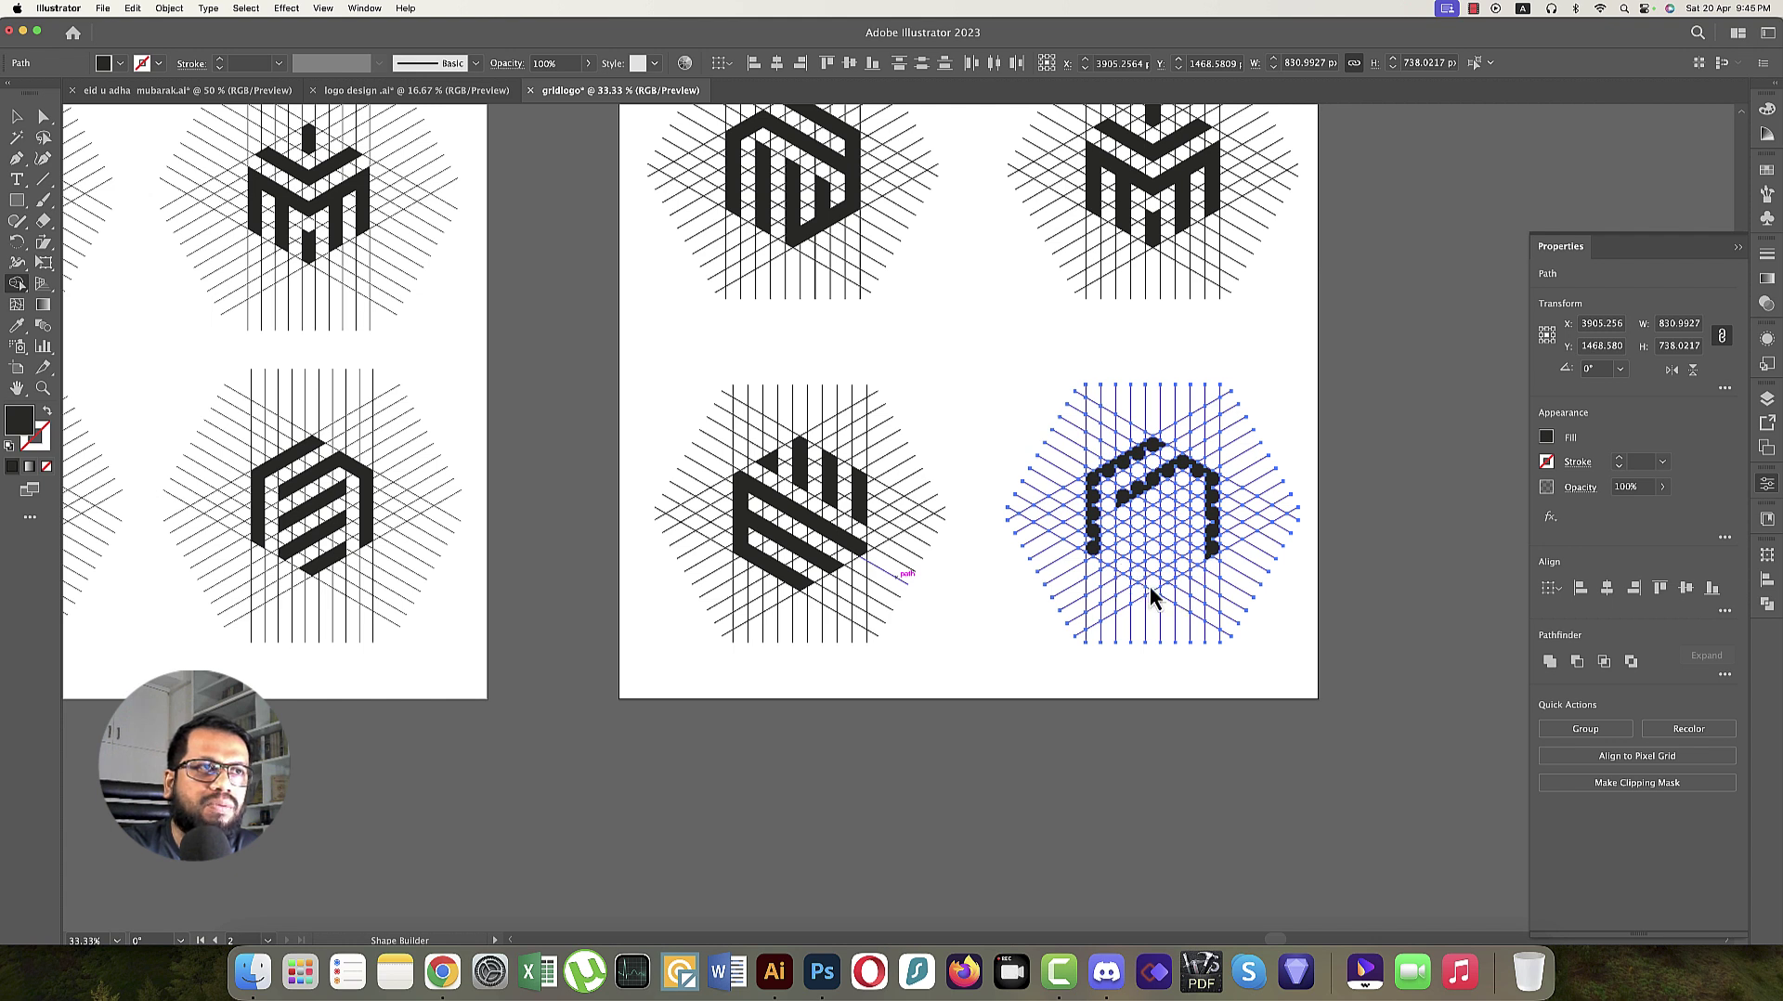
{"action": "mouse_move", "coordinate": [1150, 584]}
{"action": "left_mouse_down"}
{"action": "mouse_move", "coordinate": [1282, 545]}
{"action": "mouse_move", "coordinate": [1274, 251]}
{"action": "left_mouse_up"}
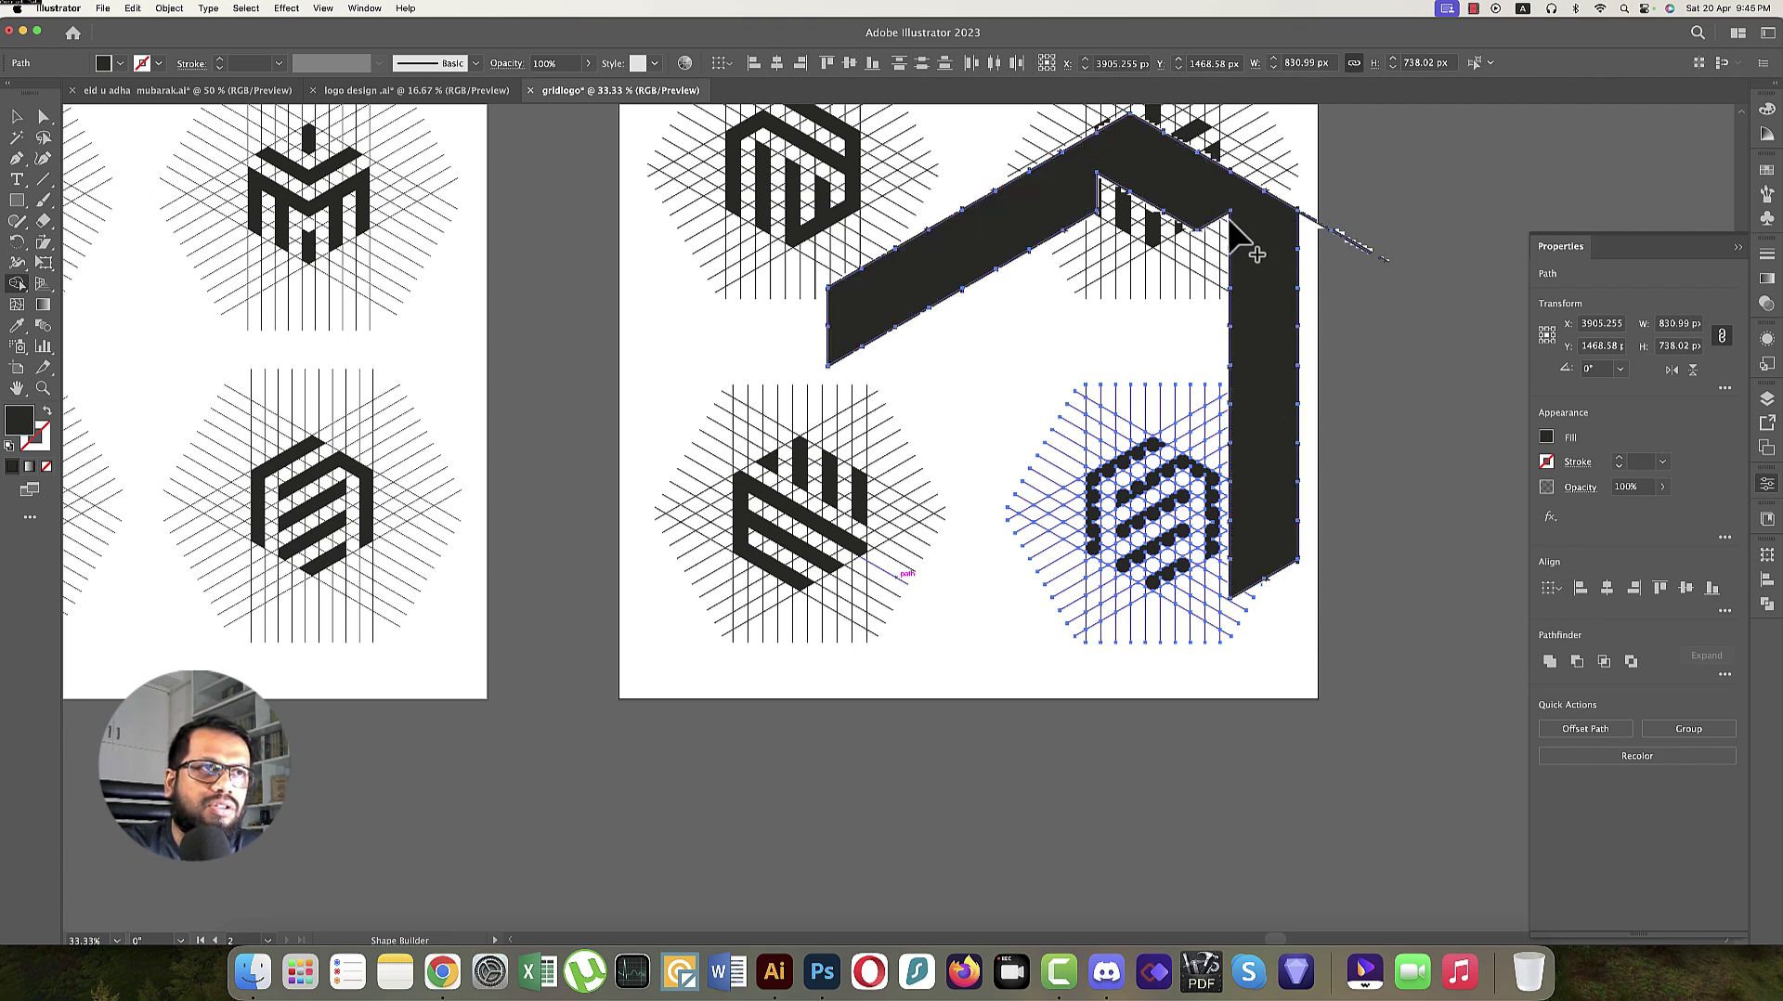
{"action": "key", "text": "super+equal"}
{"action": "key", "text": "super+equal"}
{"action": "key", "text": "super+equal"}
{"action": "key", "text": "super+equal"}
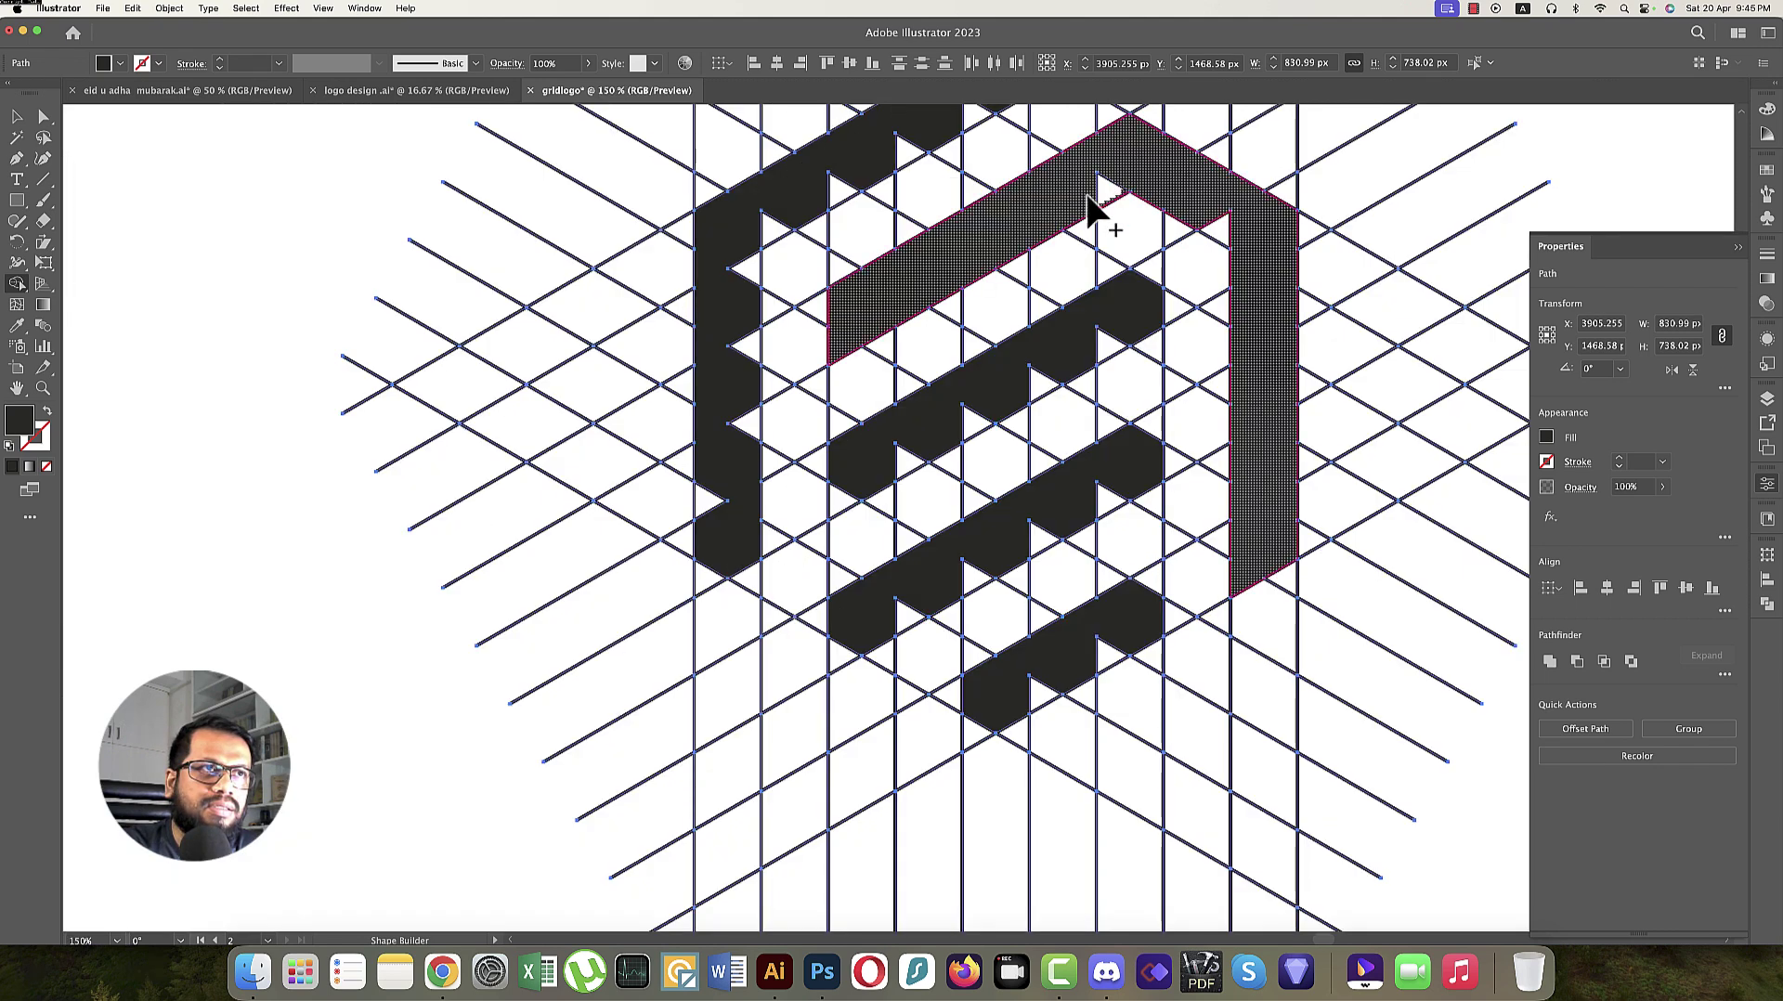
{"action": "mouse_move", "coordinate": [1124, 348]}
{"action": "left_mouse_down"}
{"action": "mouse_move", "coordinate": [928, 438]}
{"action": "mouse_move", "coordinate": [861, 510]}
{"action": "mouse_move", "coordinate": [847, 567]}
{"action": "left_mouse_up"}
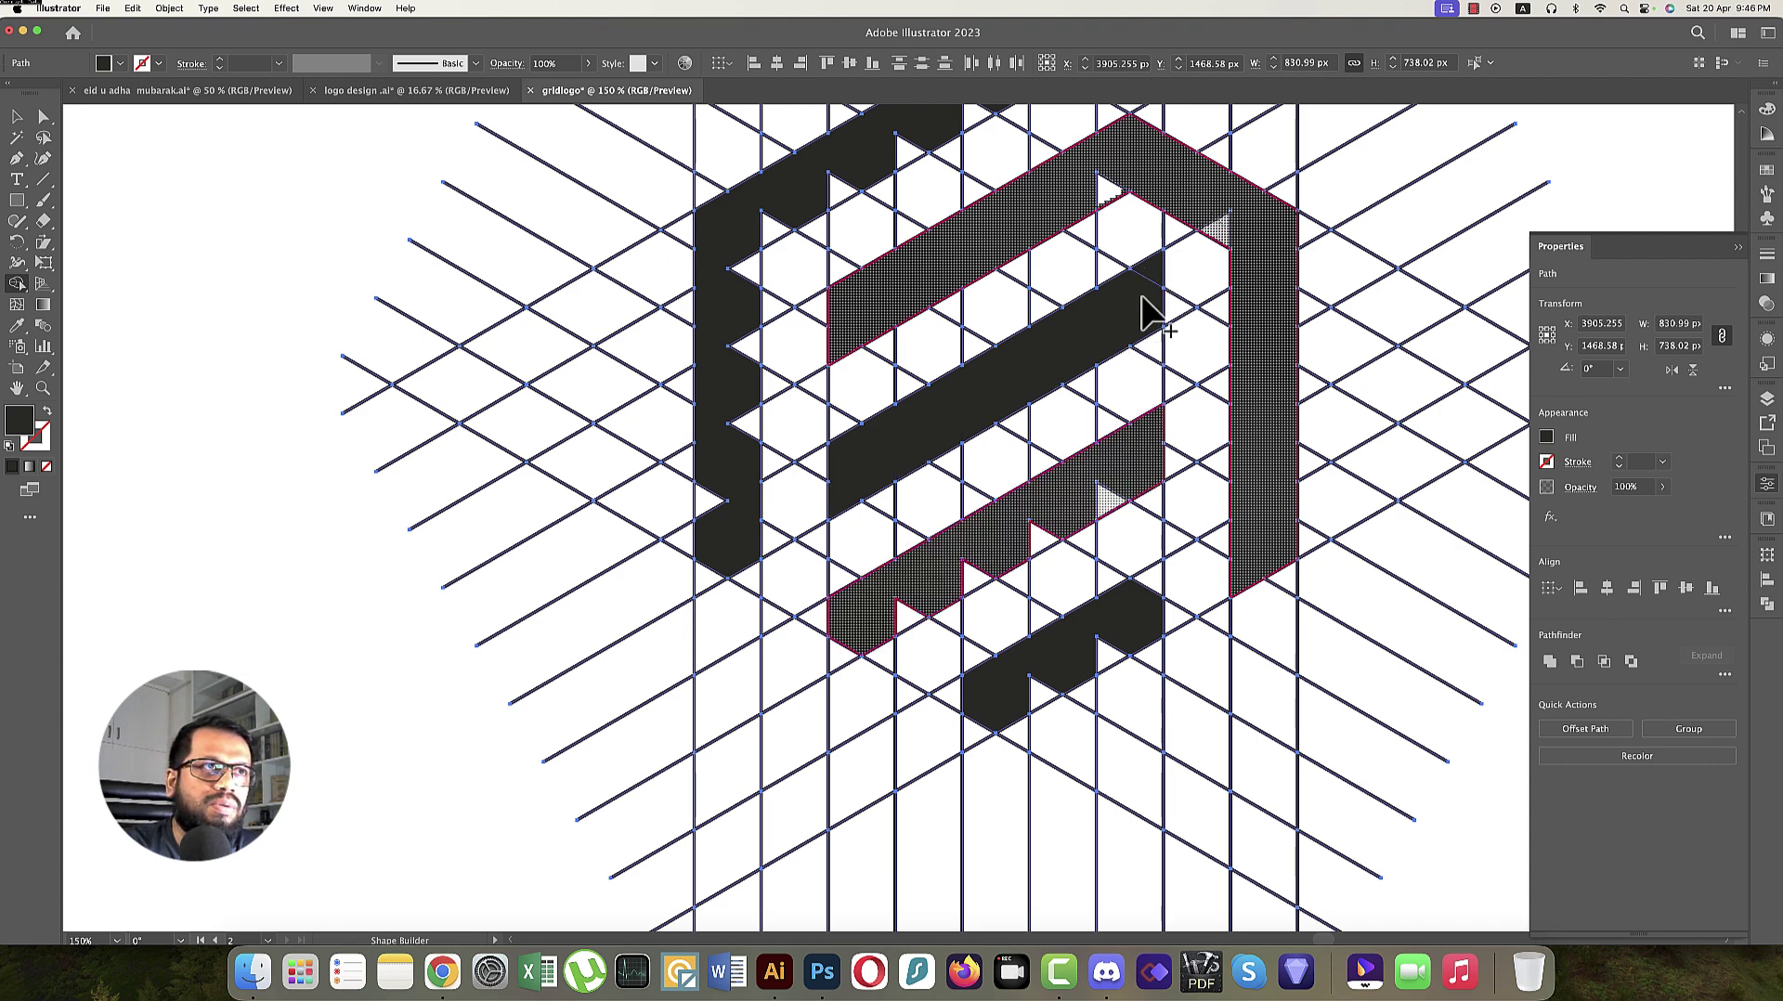
{"action": "scroll", "coordinate": [999, 511], "scroll_direction": "up", "scroll_amount": 5}
Magic Wand-select every grid line and delete them, leaving only the black hexagon logos.
{"action": "scroll", "coordinate": [999, 511], "scroll_direction": "down", "scroll_amount": 6}
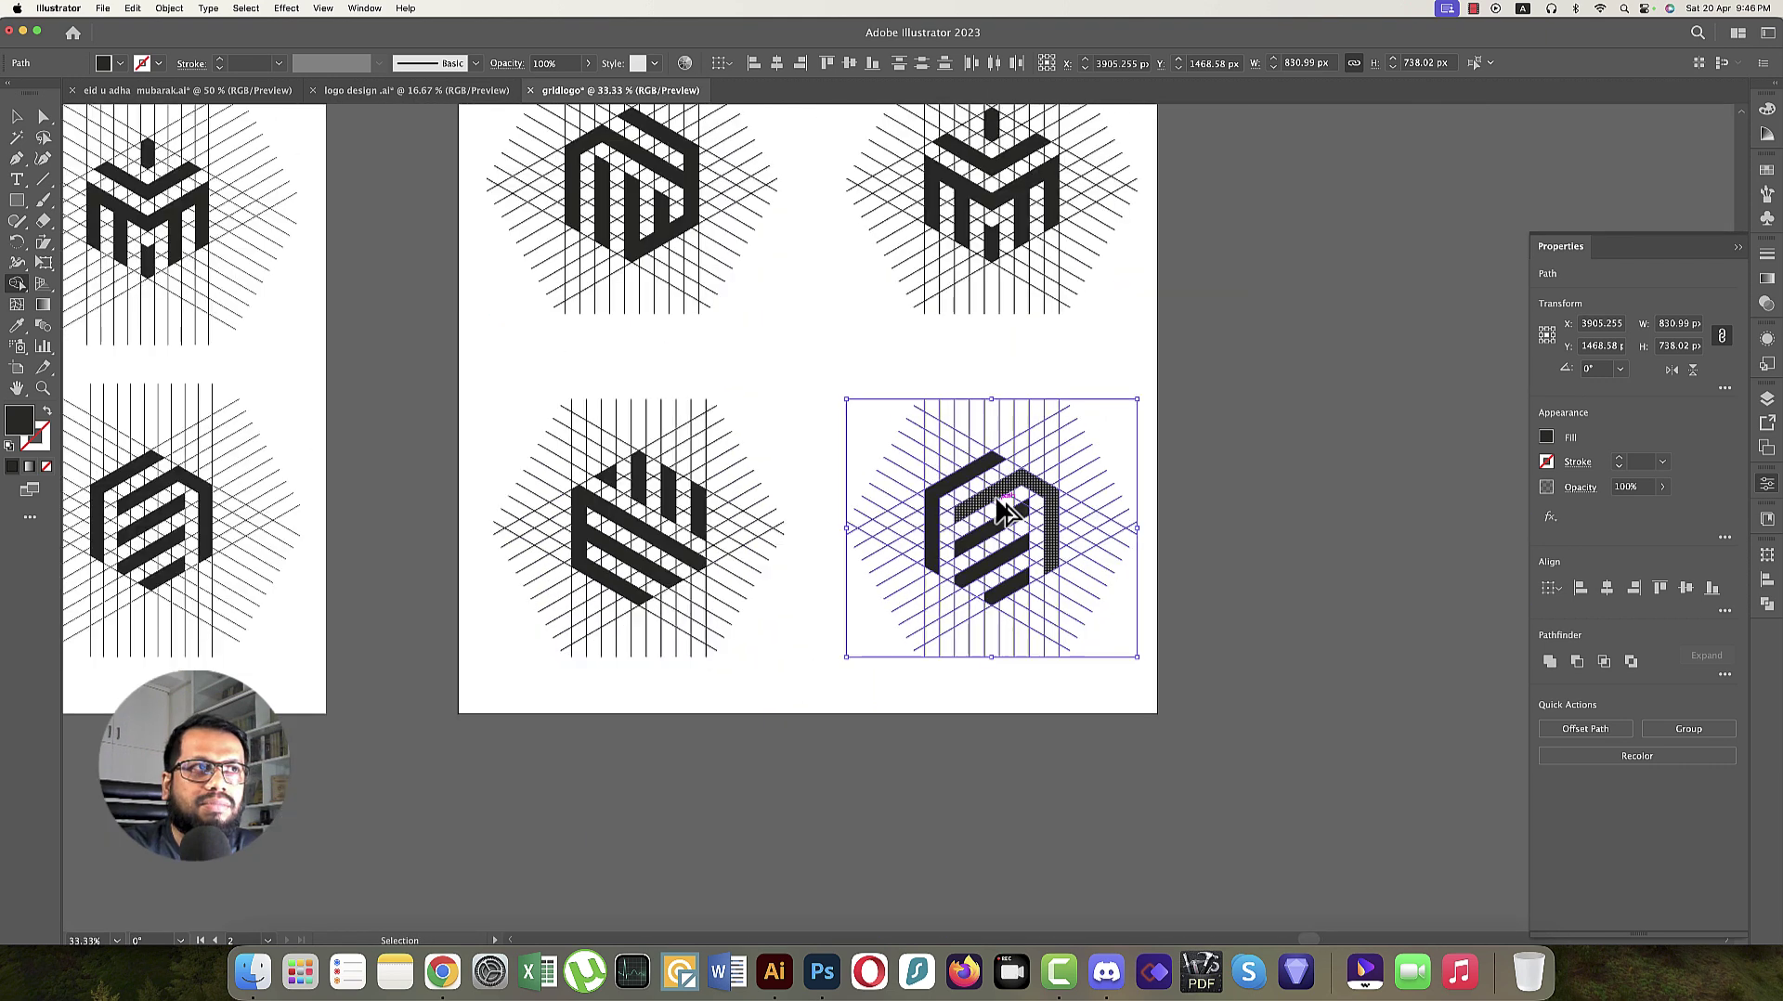
{"action": "left_click", "coordinate": [17, 137]}
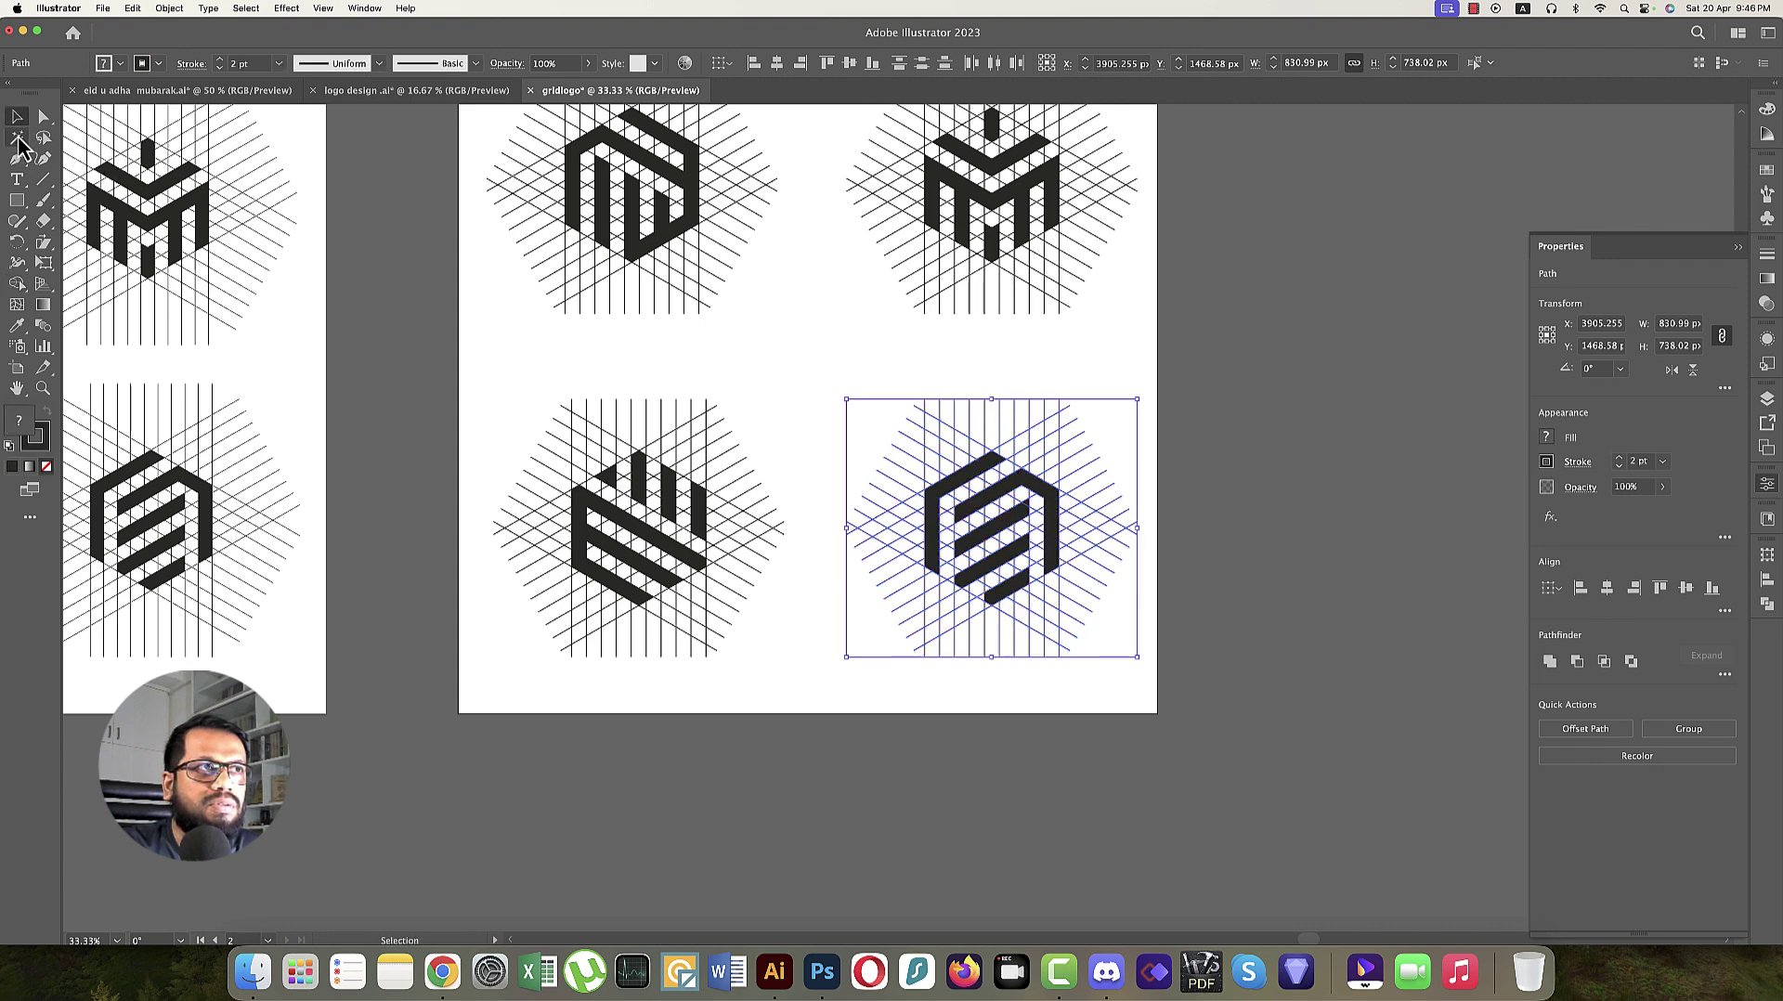
{"action": "left_click", "coordinate": [581, 297]}
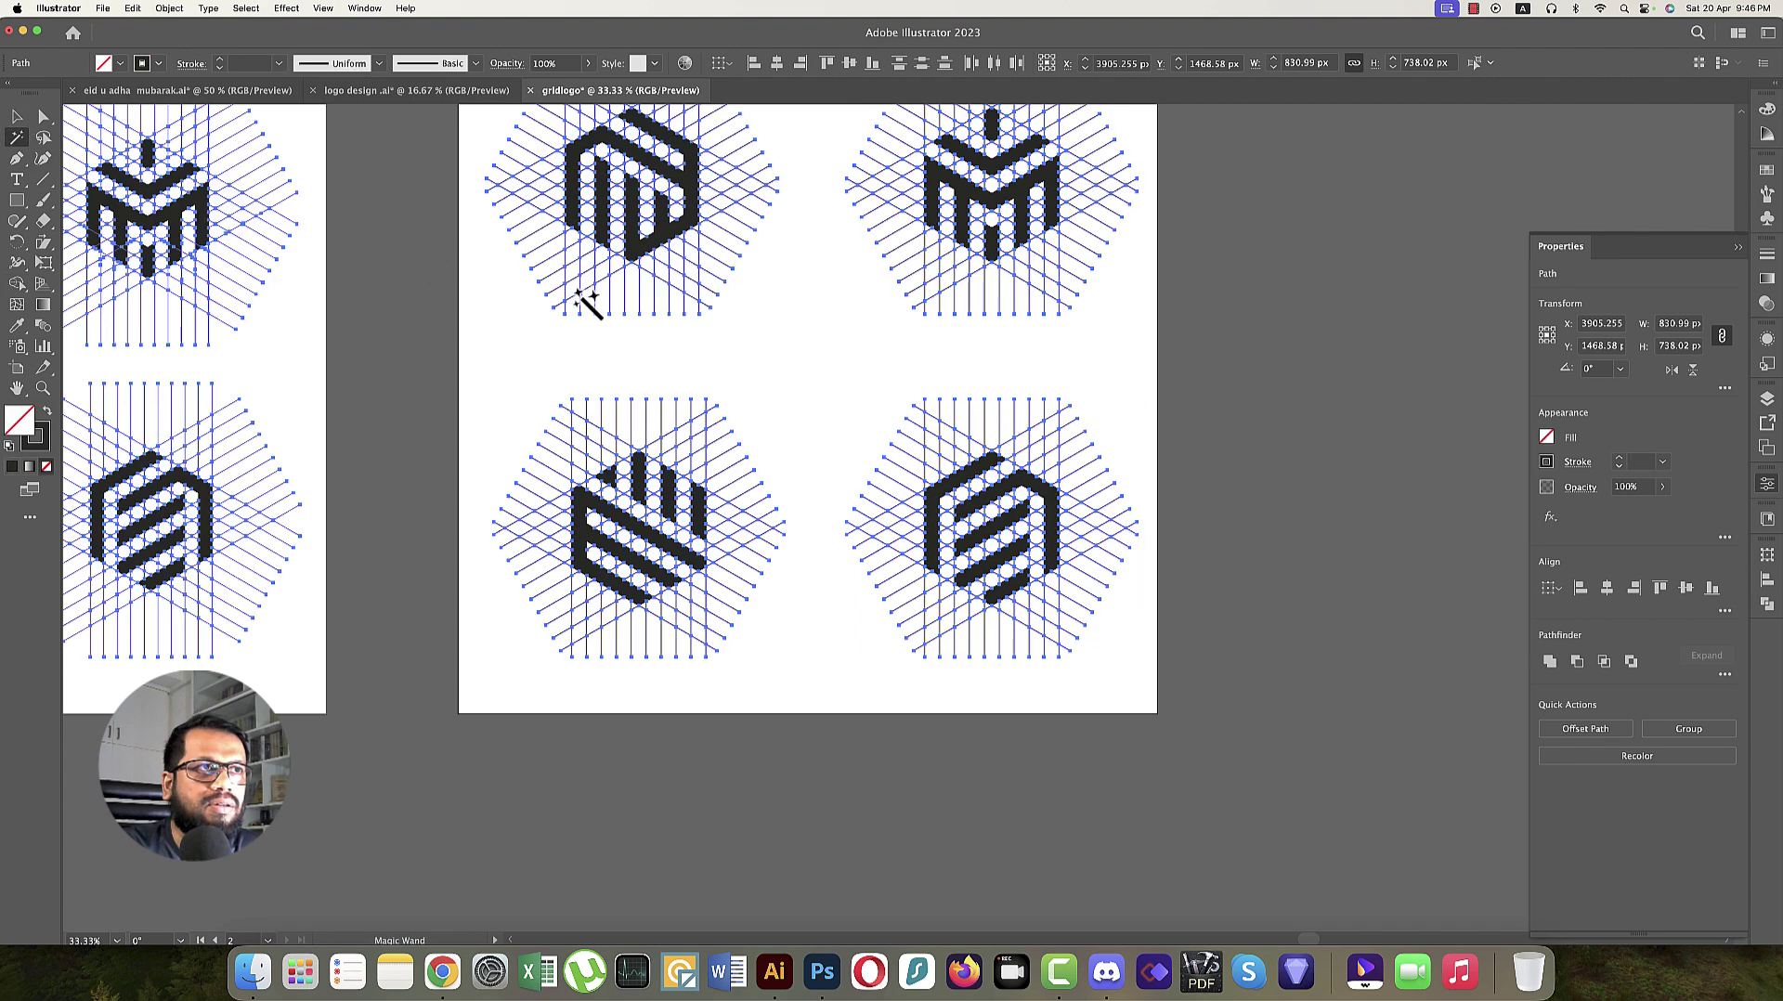
{"action": "key", "text": "Delete"}
{"action": "key", "text": "v"}
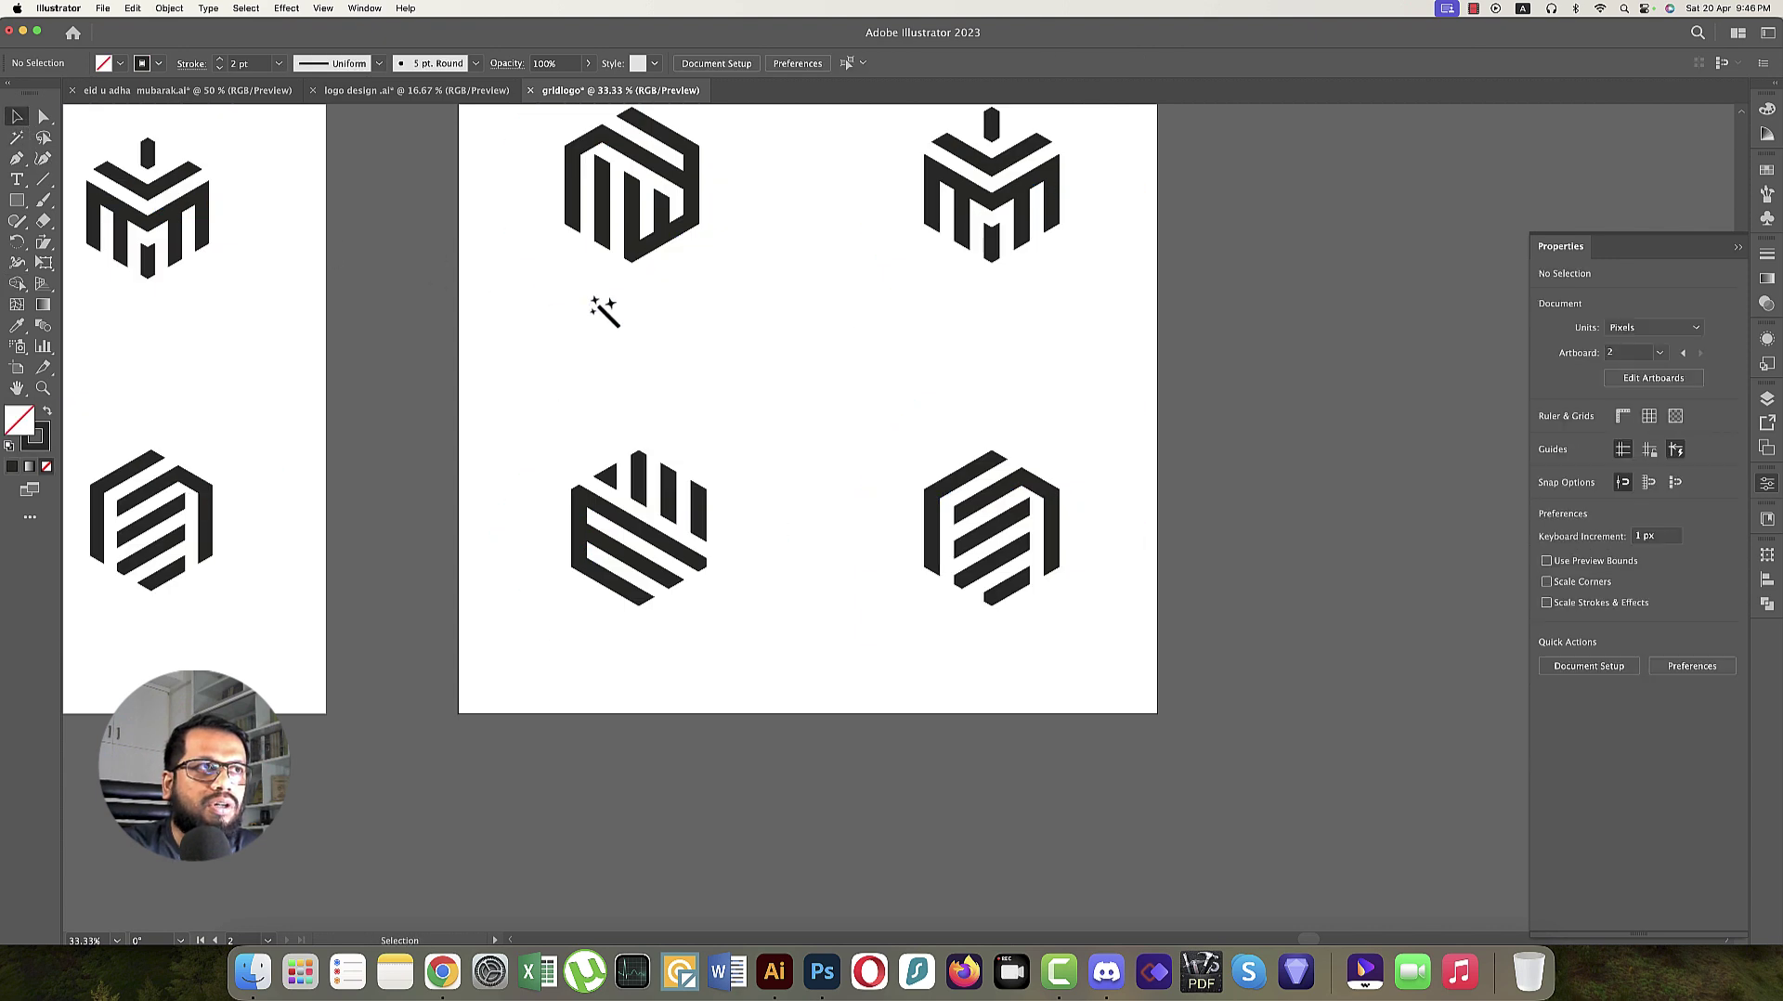
{"action": "scroll", "coordinate": [804, 425], "scroll_direction": "down", "scroll_amount": 1}
Marquee-select the four clean hexagon monograms on the left artboard, then pan and zoom to 33.33%.
{"action": "left_click_drag", "start_coordinate": [800, 412], "coordinate": [1083, 458]}
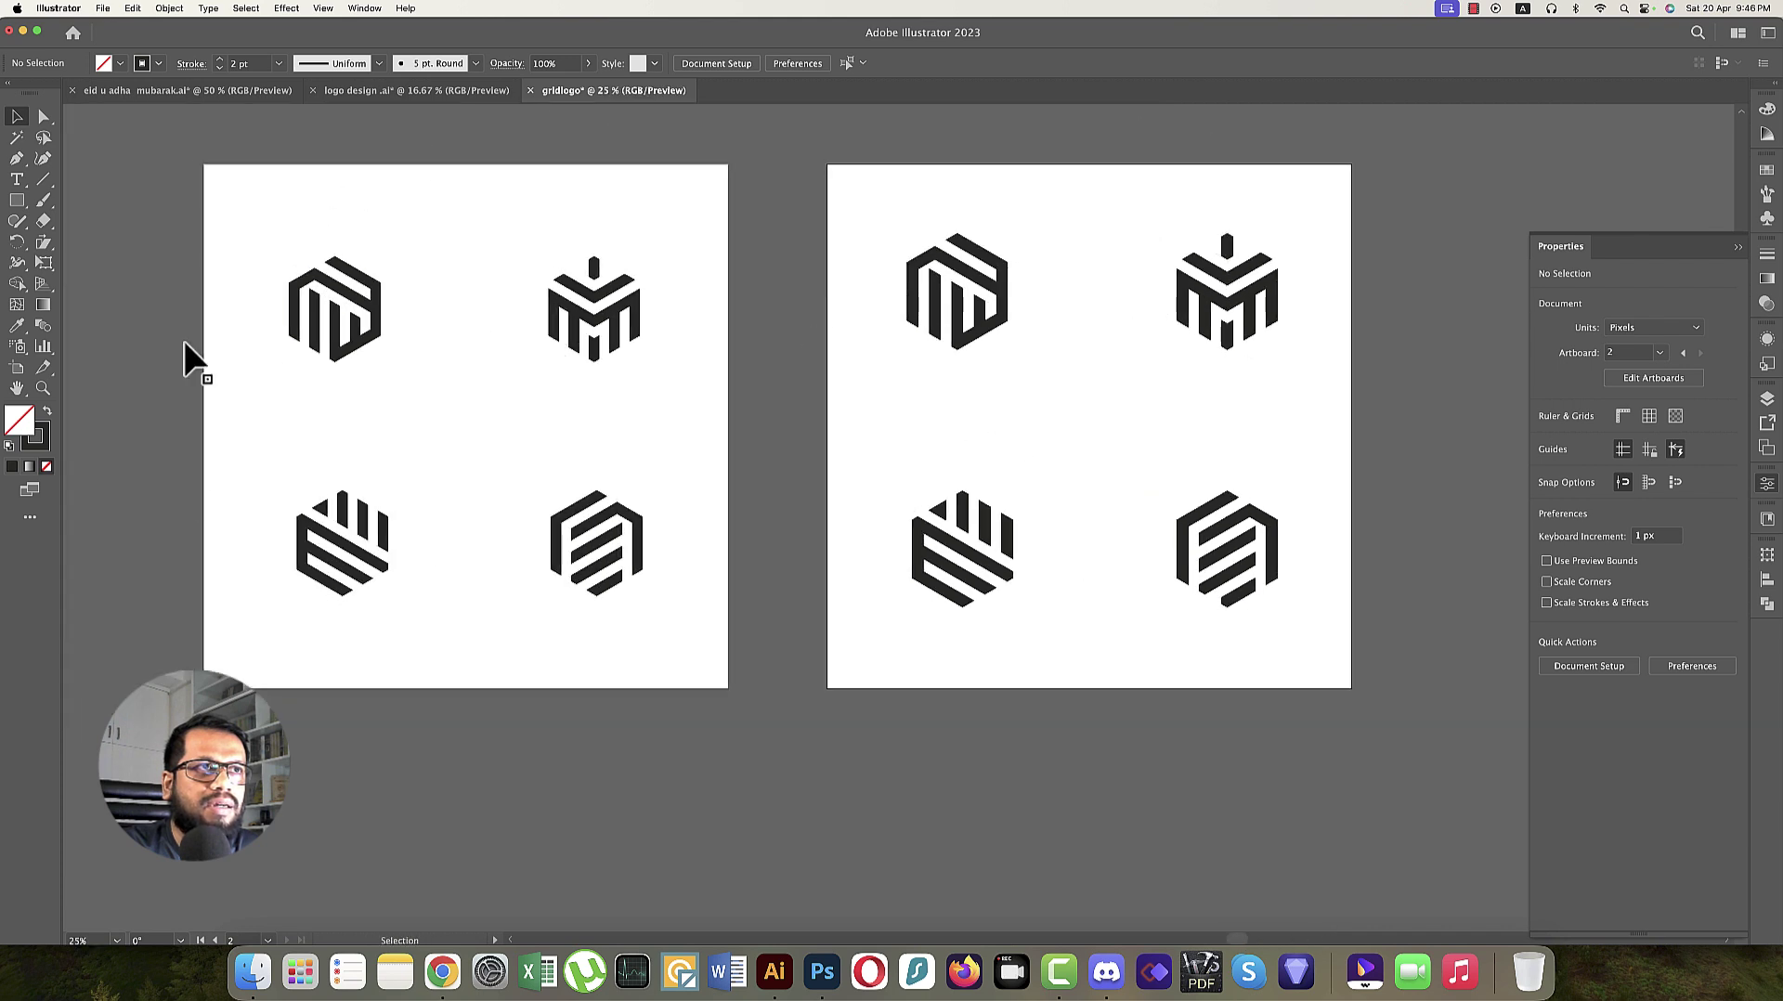
{"action": "left_click_drag", "start_coordinate": [213, 199], "coordinate": [767, 752]}
{"action": "left_click_drag", "start_coordinate": [987, 452], "coordinate": [896, 561]}
{"action": "scroll", "coordinate": [952, 546], "scroll_direction": "up", "scroll_amount": 1}
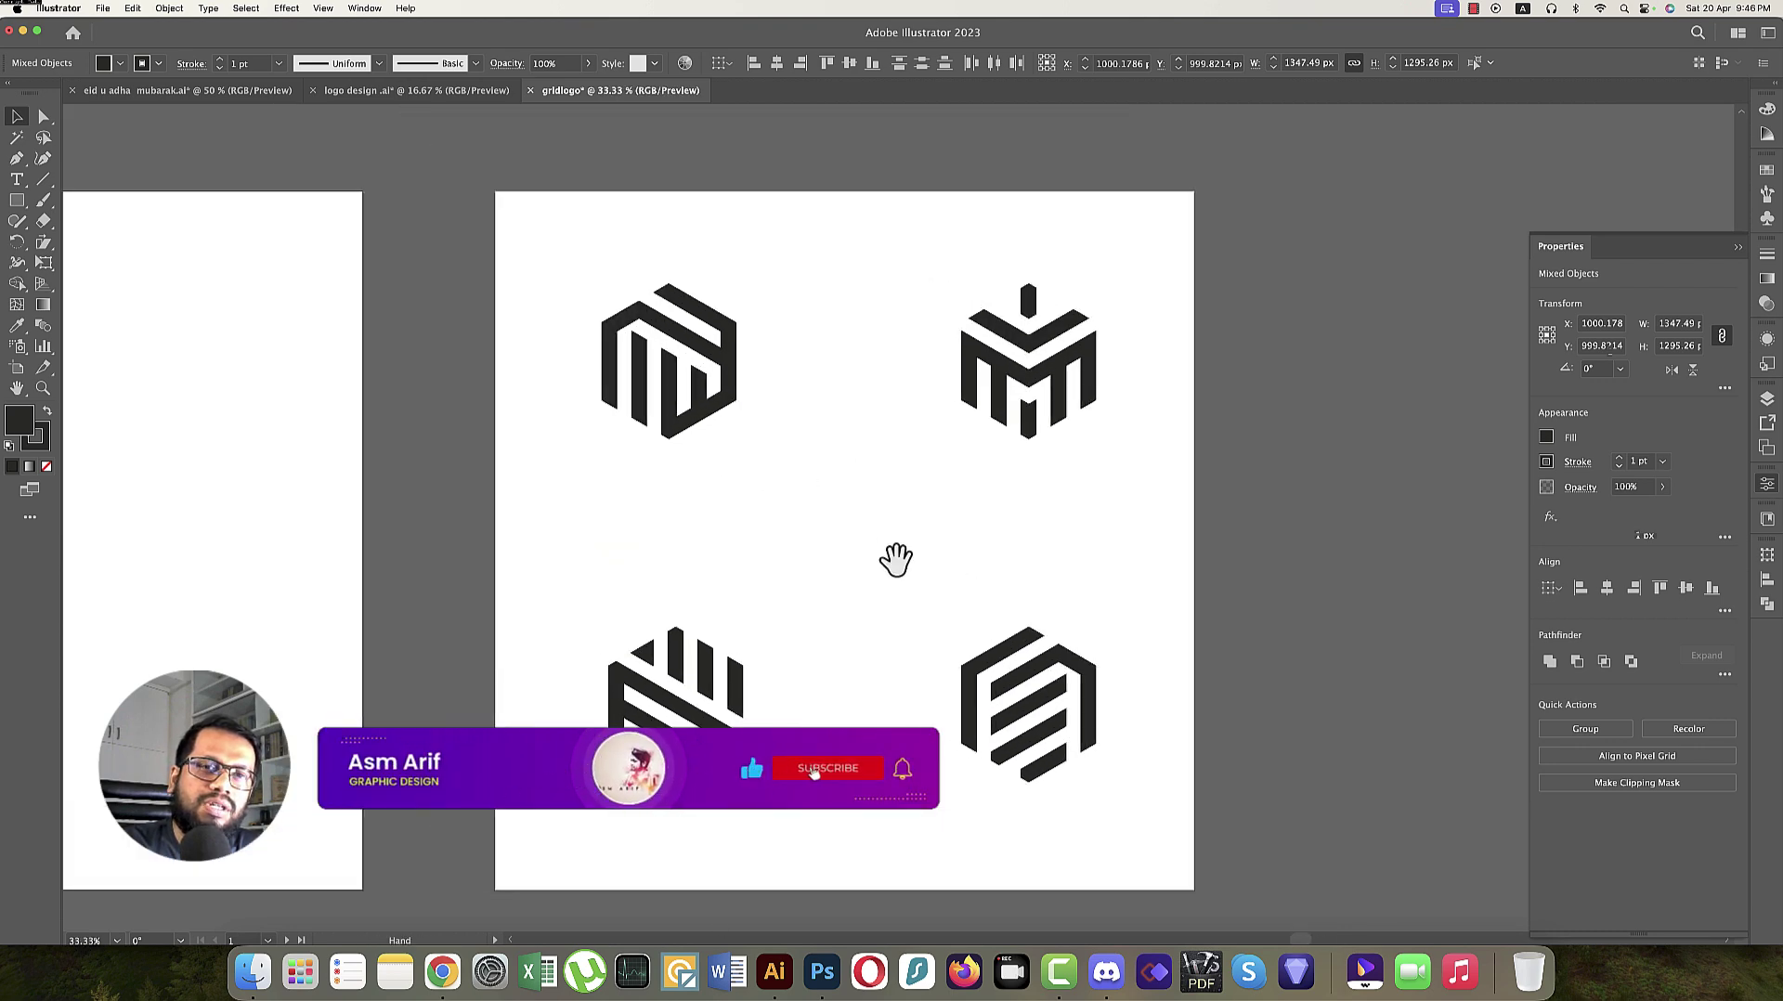